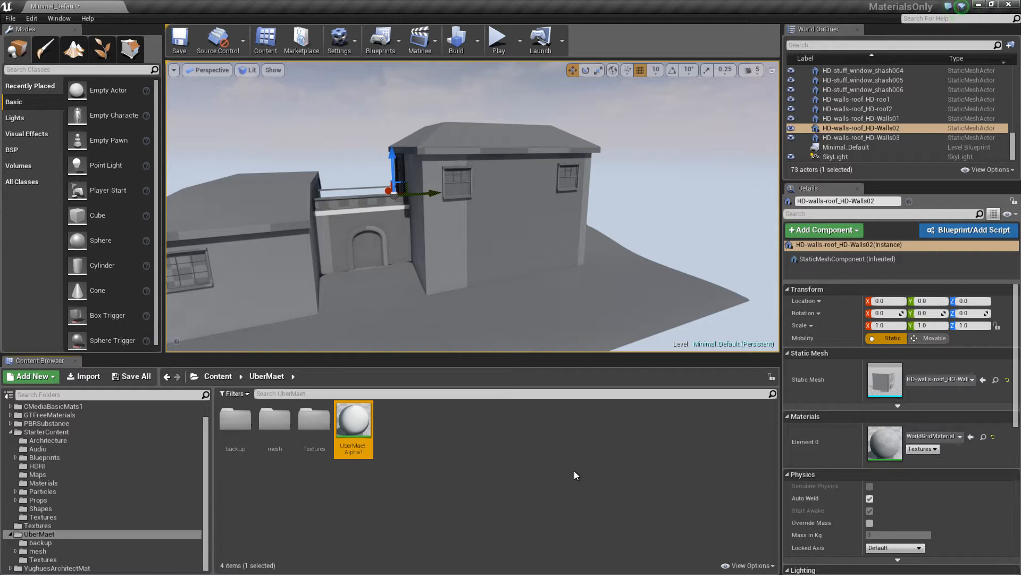
Look over the house model in the level from several angles and select the UberMaet-Alpha1 material asset
mouse_move(508, 292)
right_down()
mouse_move(502, 317)
mouse_move(508, 282)
right_up()
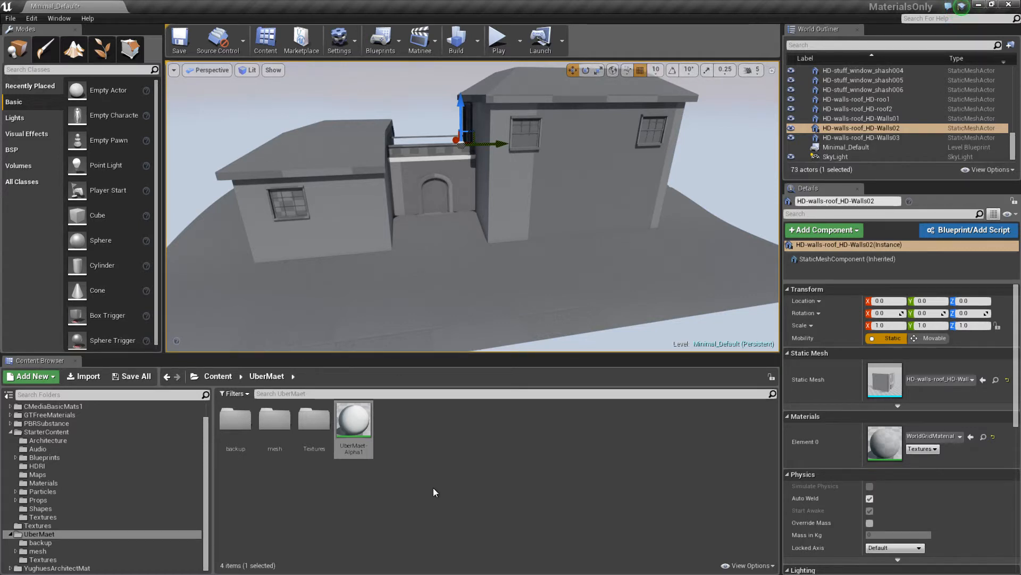
click(354, 436)
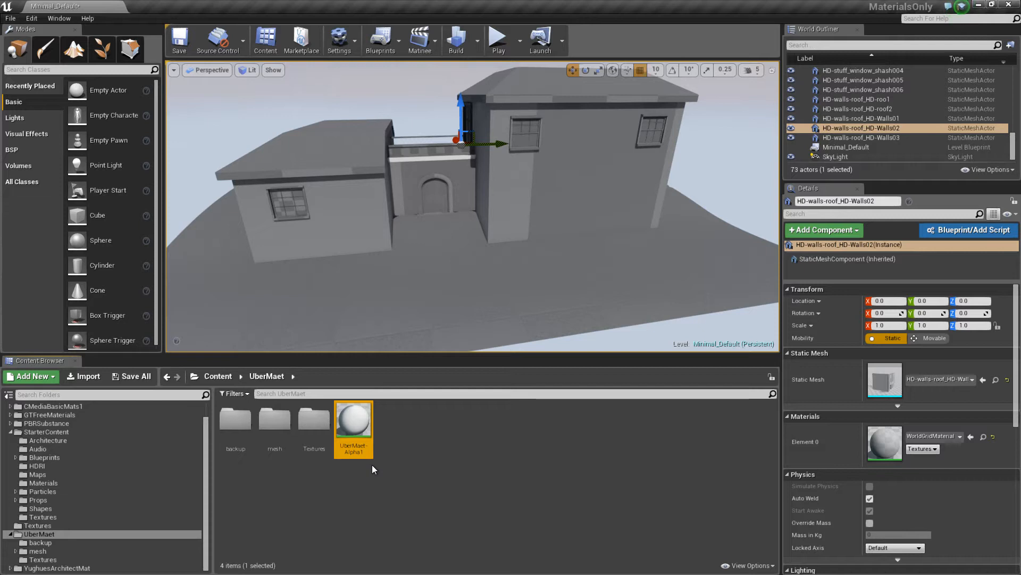
right_drag(479, 264, 459, 264)
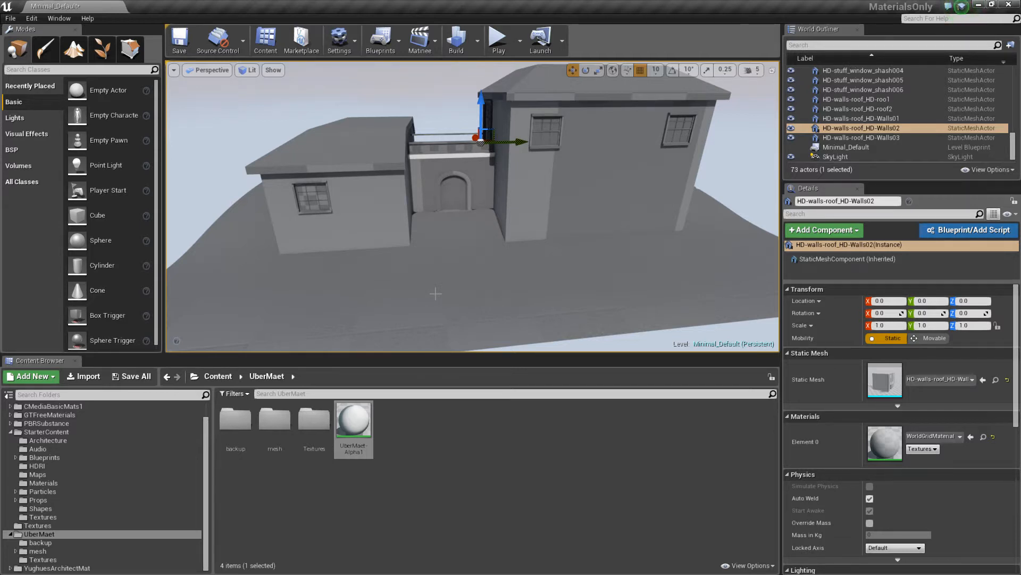
right_drag(485, 263, 512, 266)
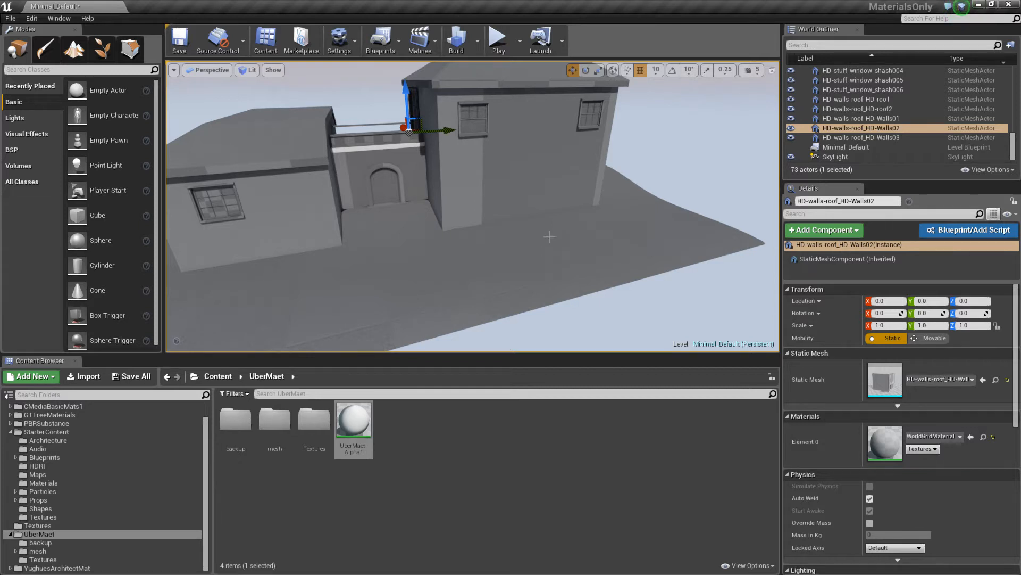
Open the UberMaet-Alpha1 material for editing and maximise its editor window
click(345, 430)
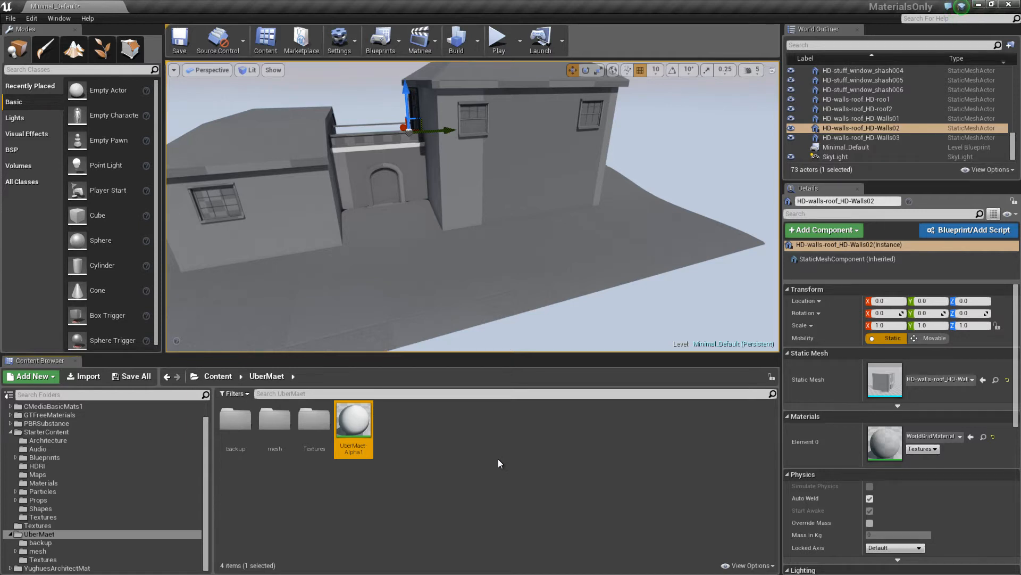
double_click(354, 422)
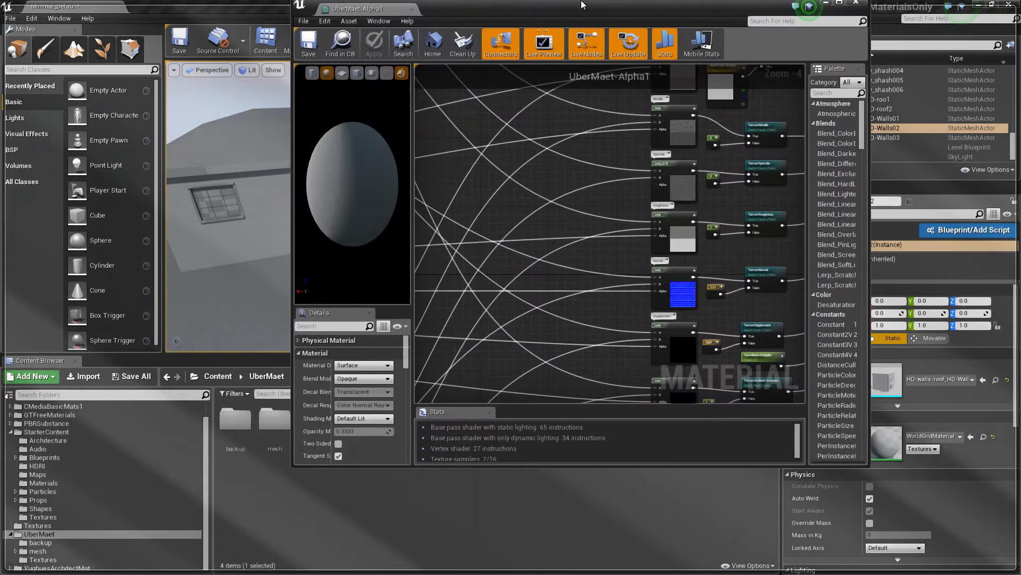
double_click(581, 6)
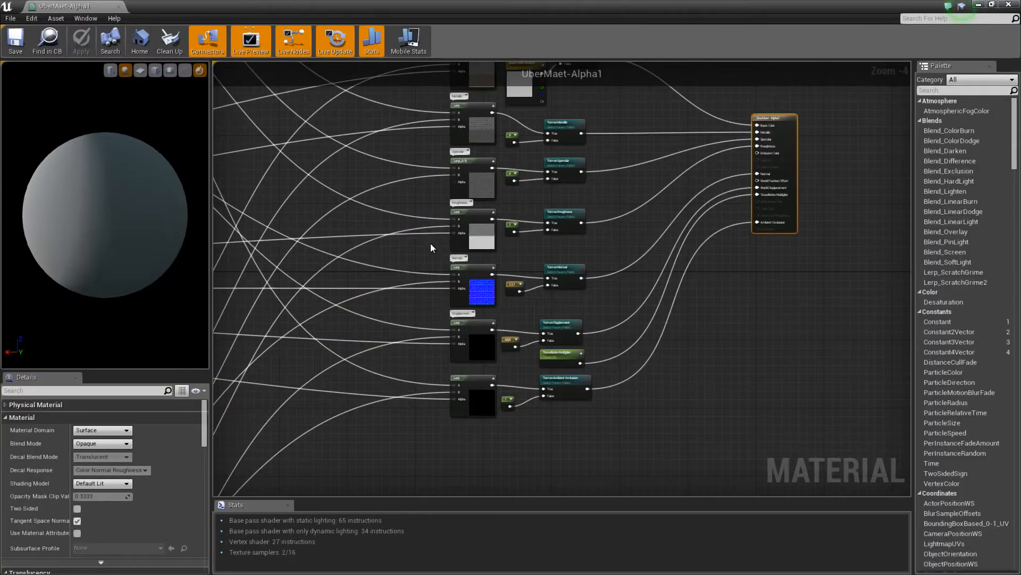
Examine the Material 1 group's texture, RGB switch and multiplier nodes, and rotate the sphere preview
scroll(491, 305, down, 3)
right_drag(484, 314, 613, 390)
scroll(389, 239, up, 2)
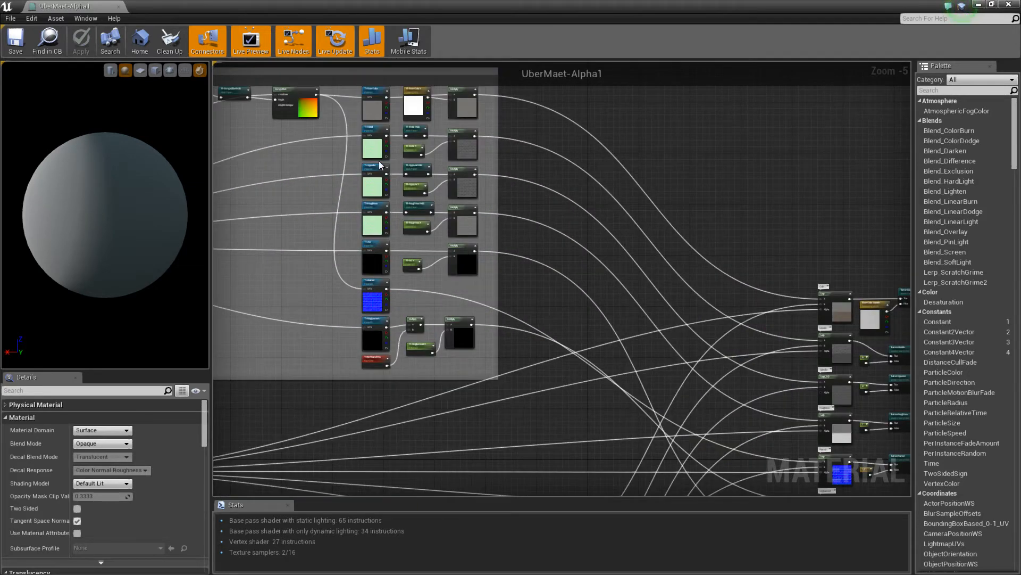
right_drag(395, 232, 486, 321)
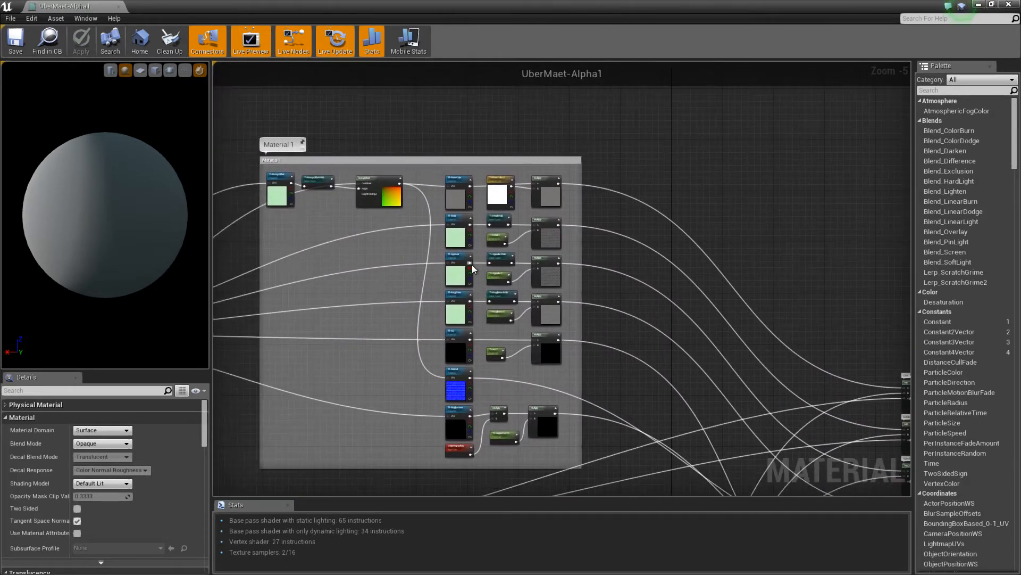
scroll(472, 264, up, 2)
right_drag(433, 271, 376, 264)
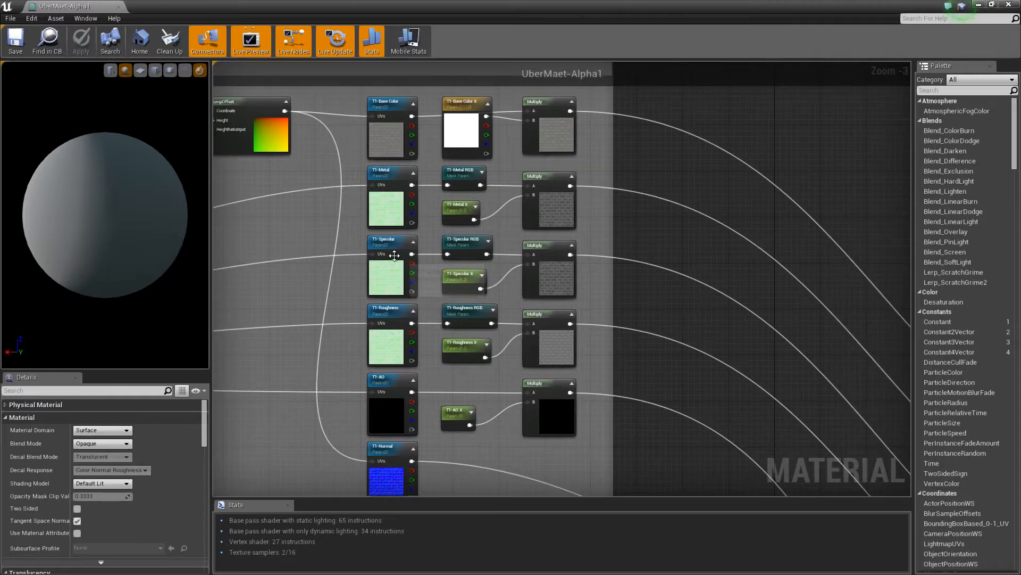
scroll(394, 256, down, 1)
right_drag(581, 358, 540, 319)
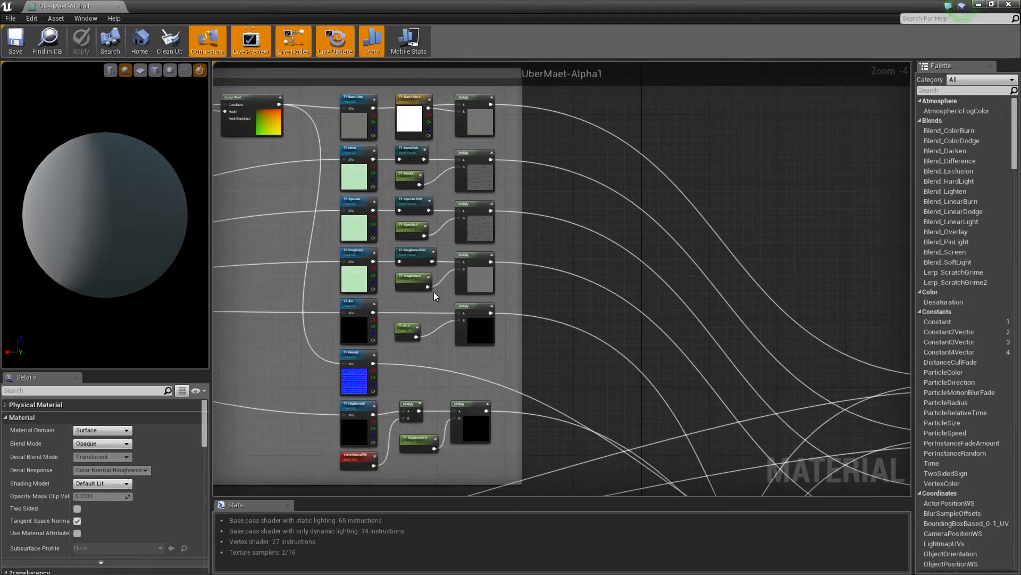
drag(125, 162, 201, 163)
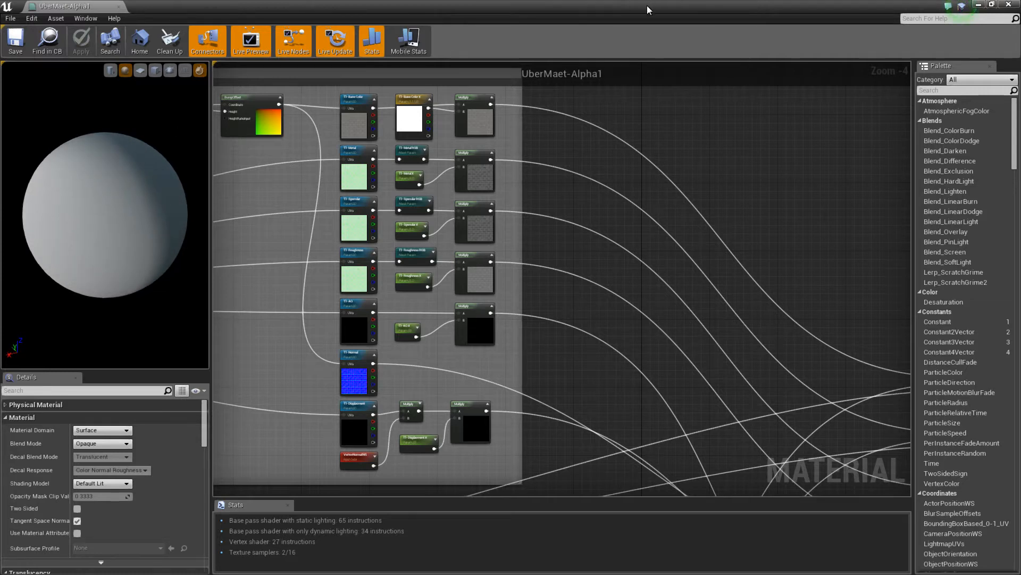
right_drag(607, 282, 534, 289)
Return to the level editor and reopen the UberMaet-Alpha1 material
drag(530, 4, 1, 136)
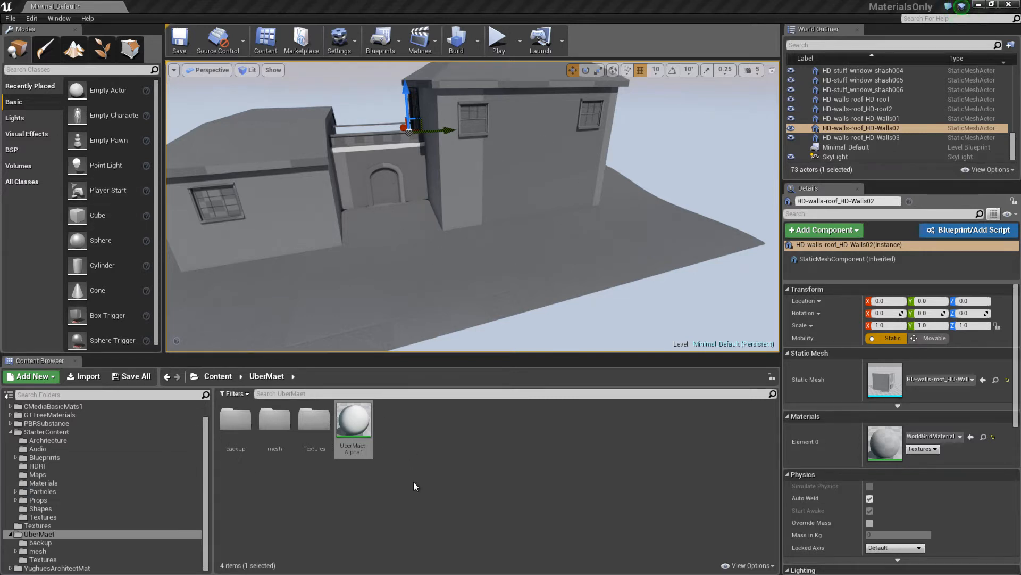
click(353, 428)
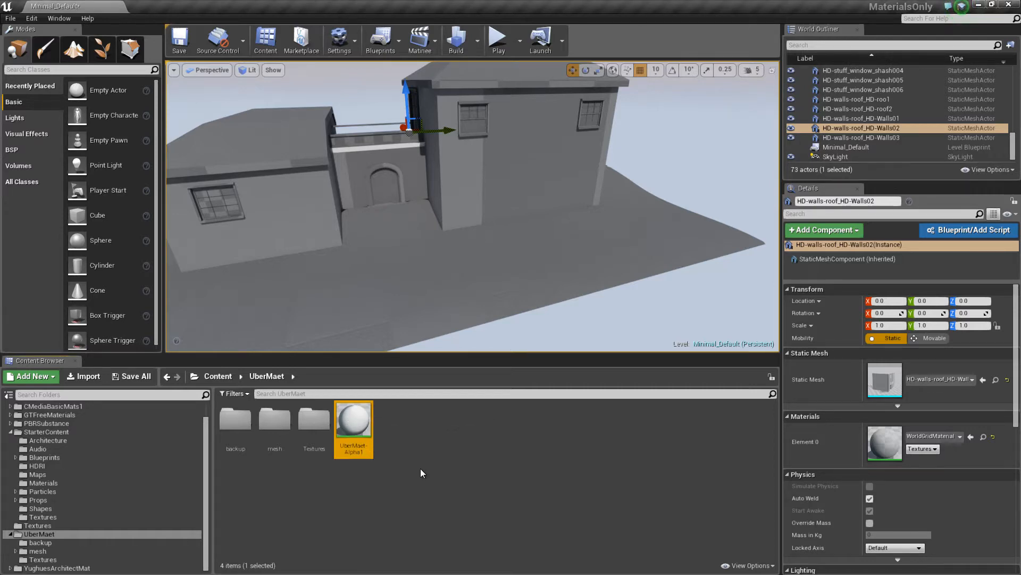
double_click(353, 426)
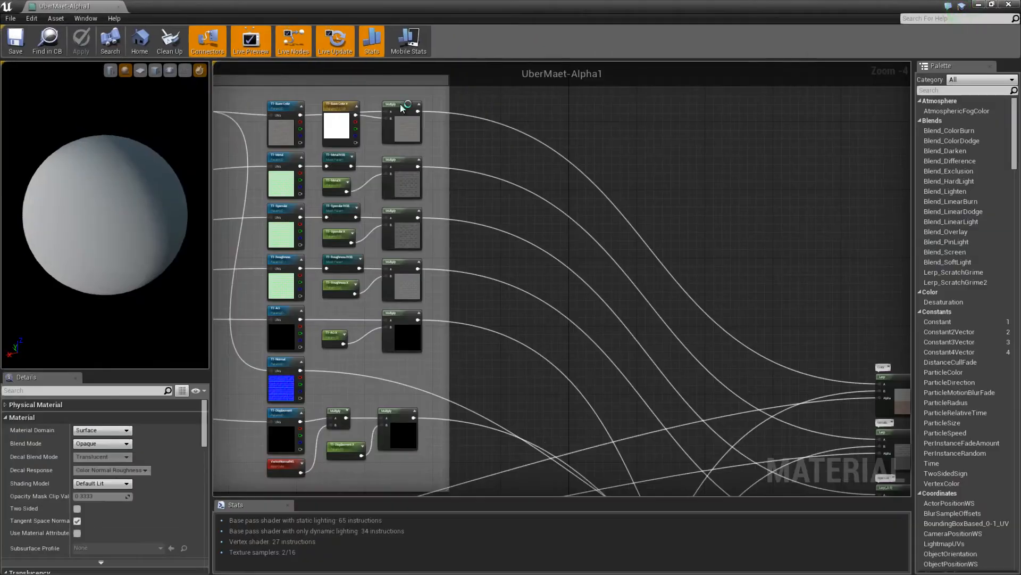
Trace the Material 1 outputs through the Lerp and Turn on switch nodes to the final material node
right_drag(476, 302, 571, 297)
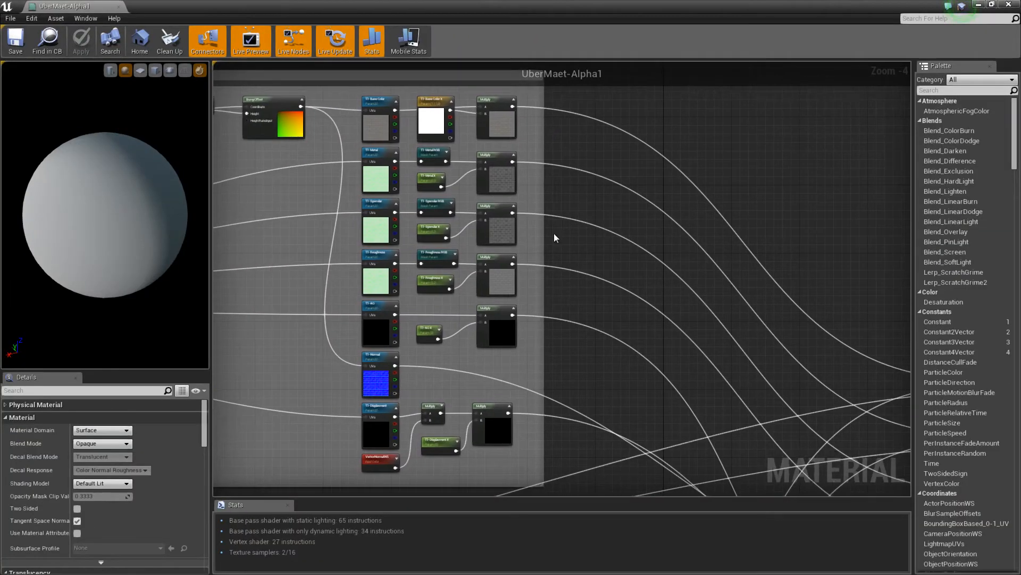
scroll(498, 228, down, 2)
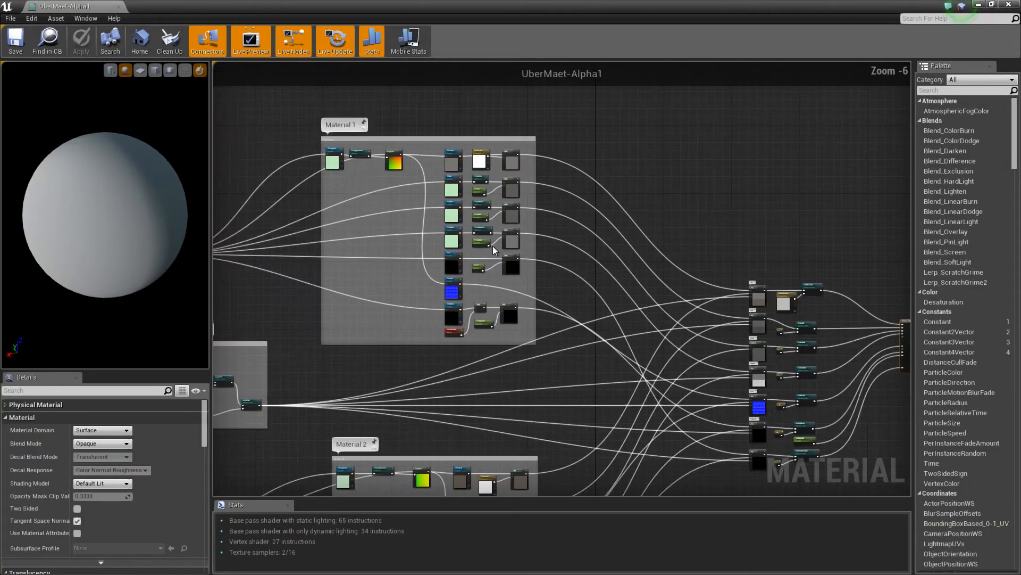
right_drag(497, 330, 357, 282)
scroll(498, 336, up, 2)
right_drag(615, 350, 340, 365)
scroll(574, 299, up, 1)
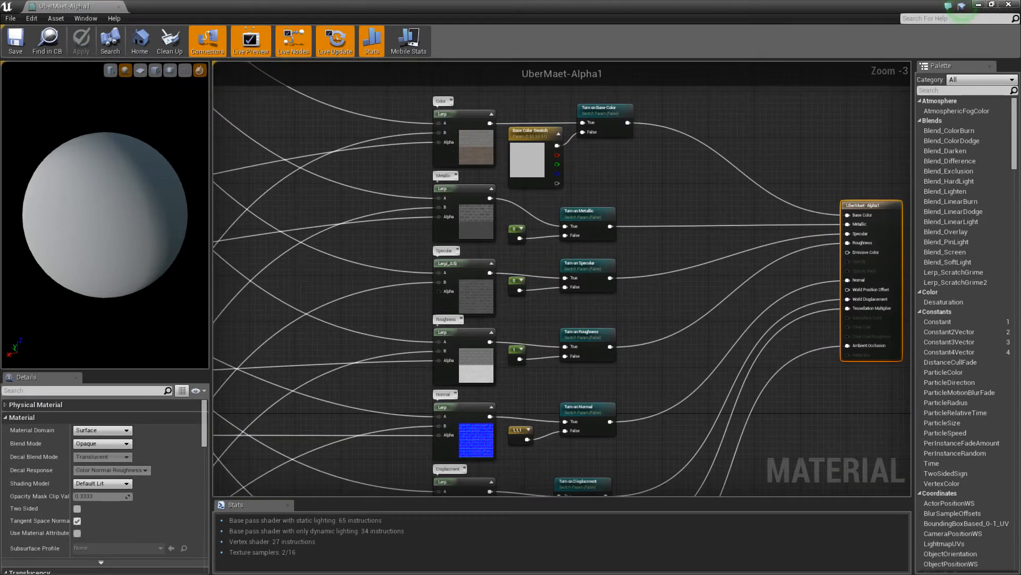
right_drag(701, 308, 550, 304)
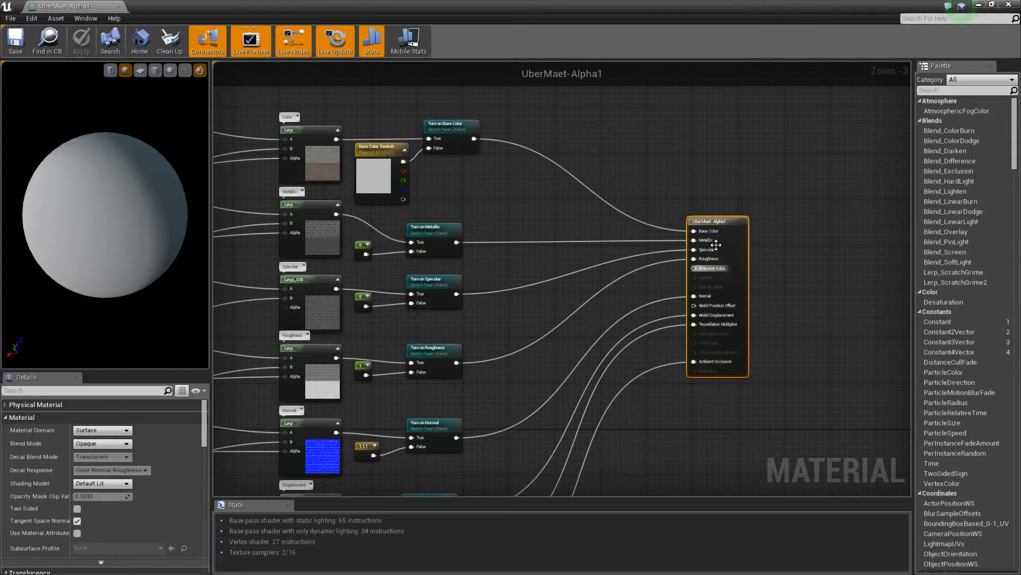
Examine the Material 1 and Material 2 node groups and how both feed the Lerp nodes
scroll(331, 314, down, 2)
right_drag(331, 314, 604, 300)
right_drag(362, 292, 591, 348)
right_drag(328, 242, 358, 333)
scroll(418, 210, up, 1)
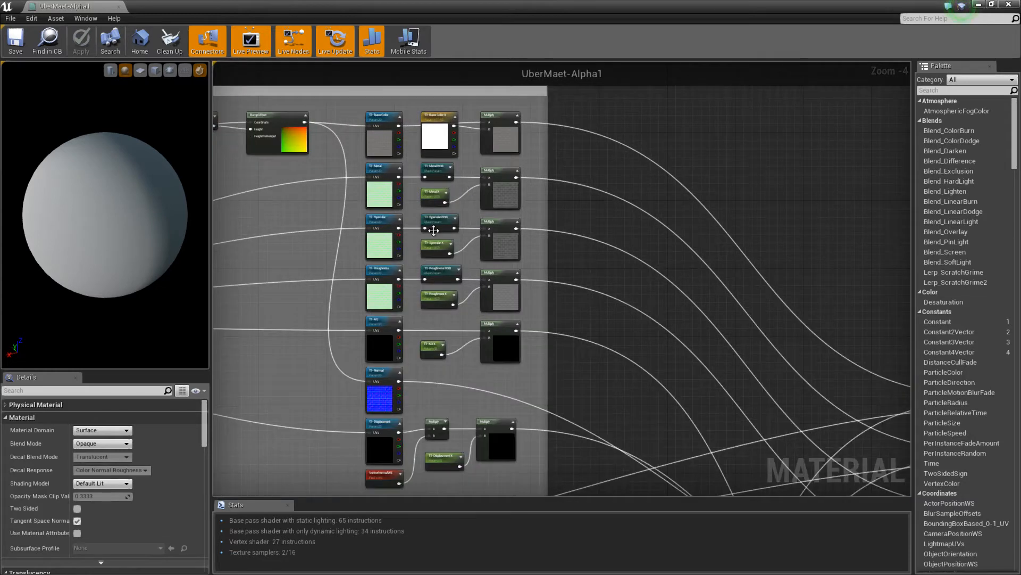
scroll(413, 250, down, 1)
right_drag(393, 246, 418, 197)
scroll(479, 269, down, 1)
scroll(425, 264, down, 1)
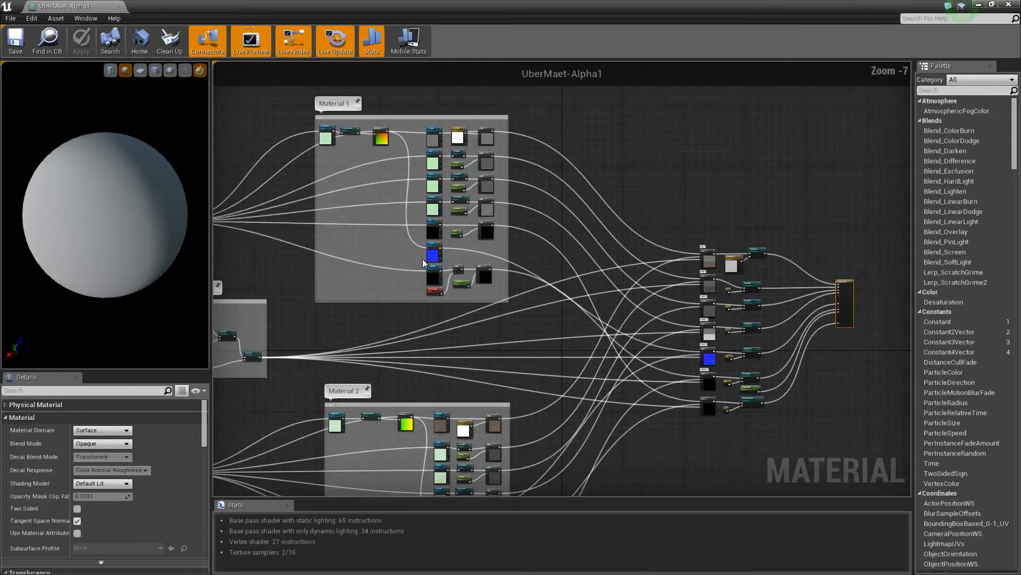
right_drag(386, 362, 400, 204)
right_drag(487, 380, 485, 322)
scroll(489, 289, down, 1)
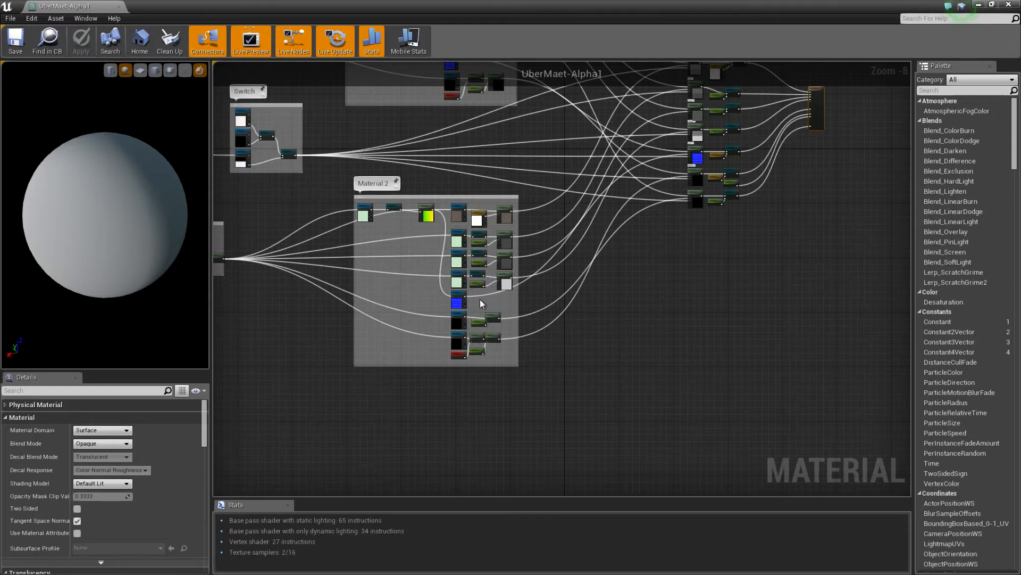
Examine the input pins of the final UberMaet-Alpha1 material node up close
right_drag(768, 190, 540, 383)
scroll(566, 346, up, 2)
scroll(585, 287, up, 5)
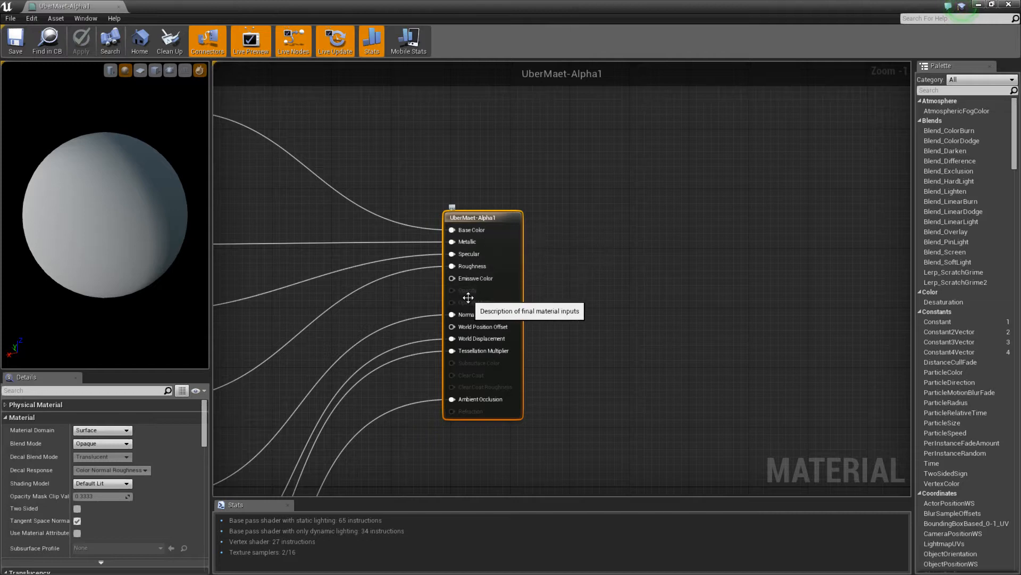
right_drag(624, 316, 655, 266)
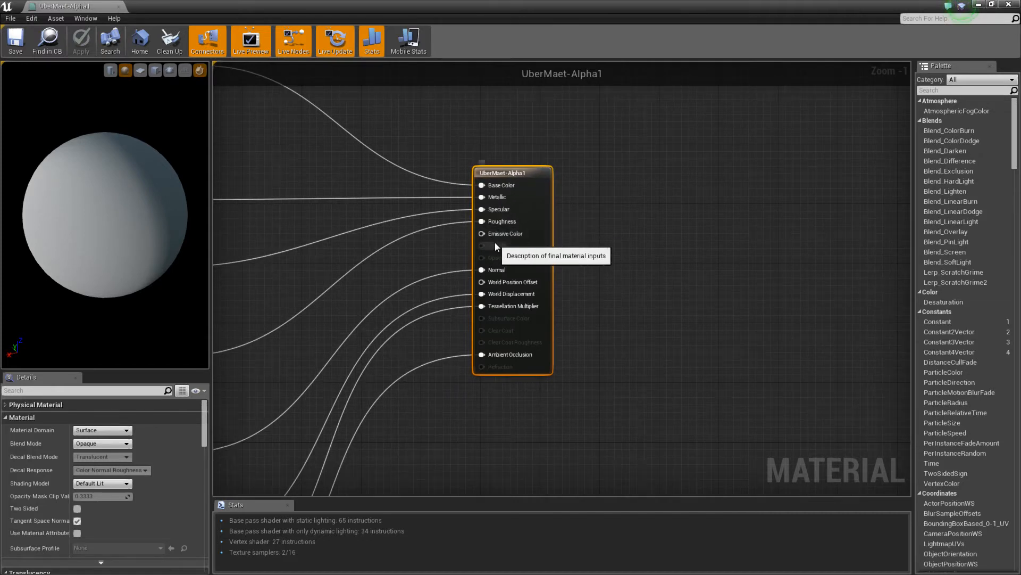
Inspect the properties of the Turn on Metallic switch and the constant connected to its False input
scroll(423, 339, down, 1)
right_drag(431, 347, 606, 312)
right_drag(426, 277, 459, 311)
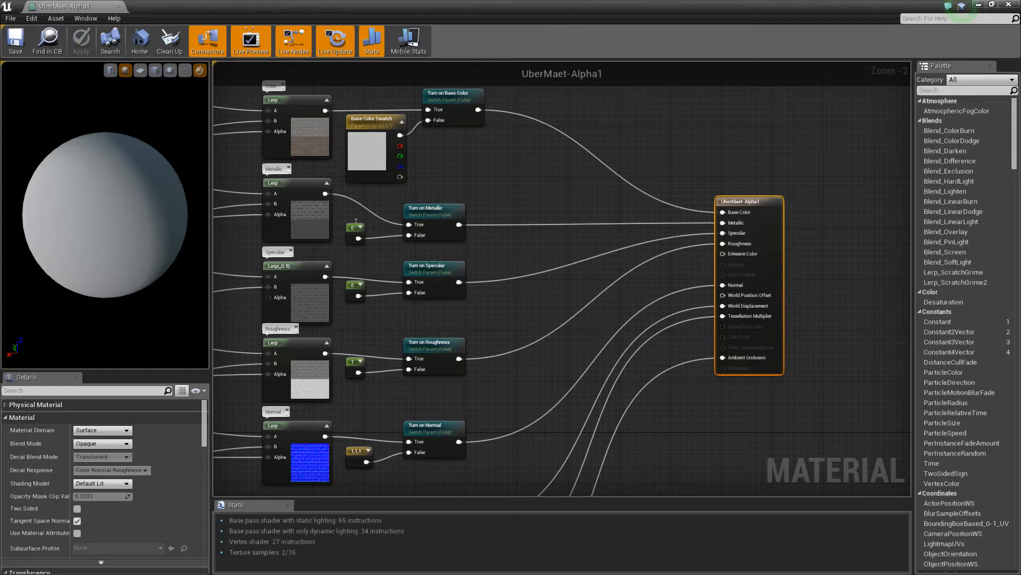
click(403, 210)
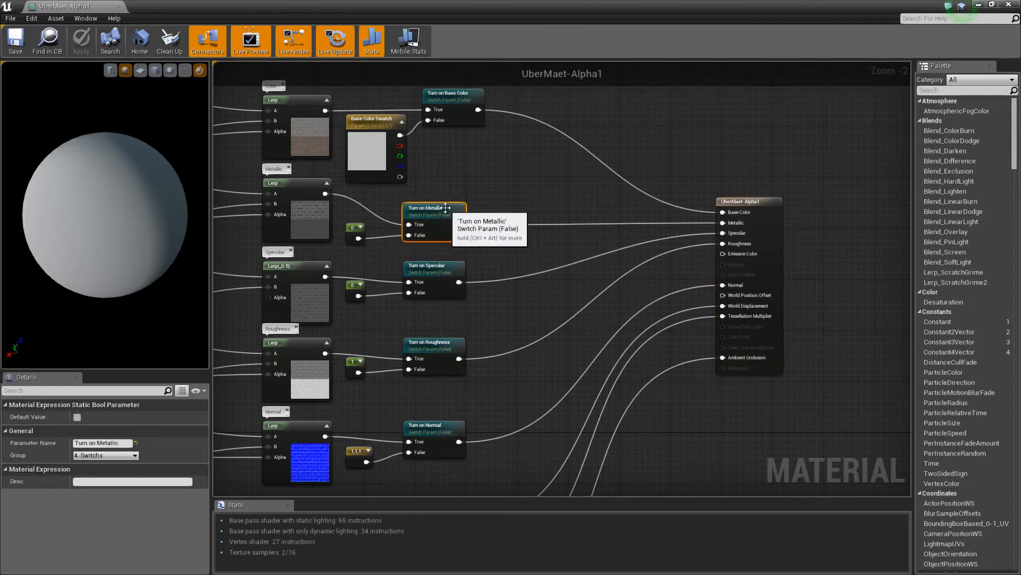
click(350, 224)
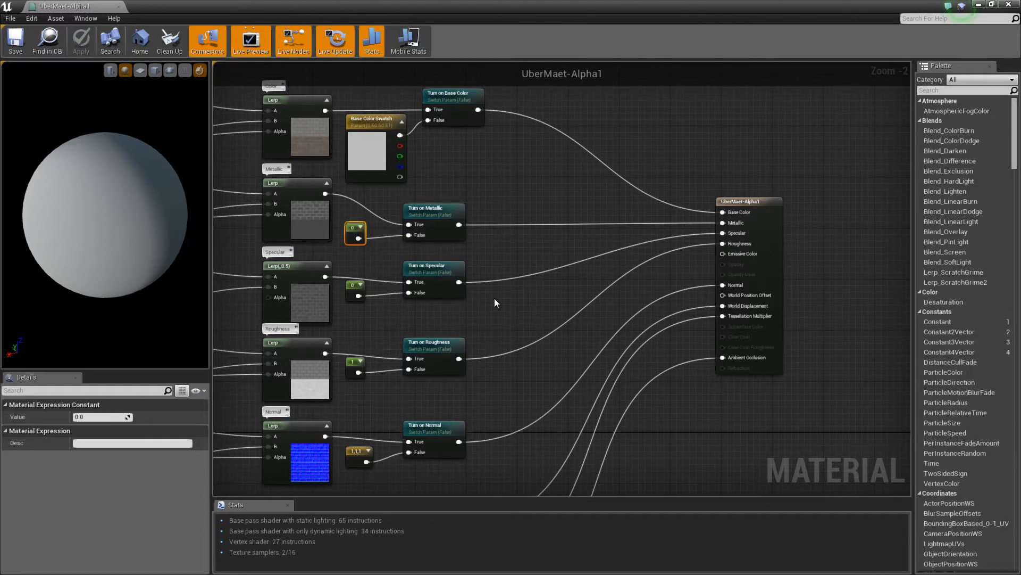
right_drag(498, 292, 513, 241)
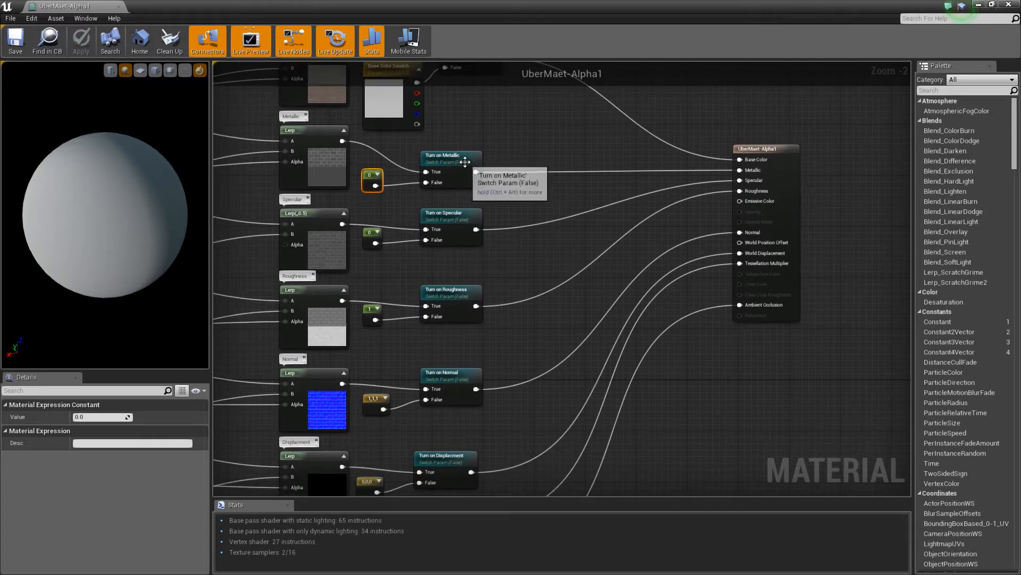
Review the Base Color, Metallic, Specular, Roughness, Normal and Displacement switches, checking the Turn on Metallic parameter's settings again
right_drag(458, 189, 445, 313)
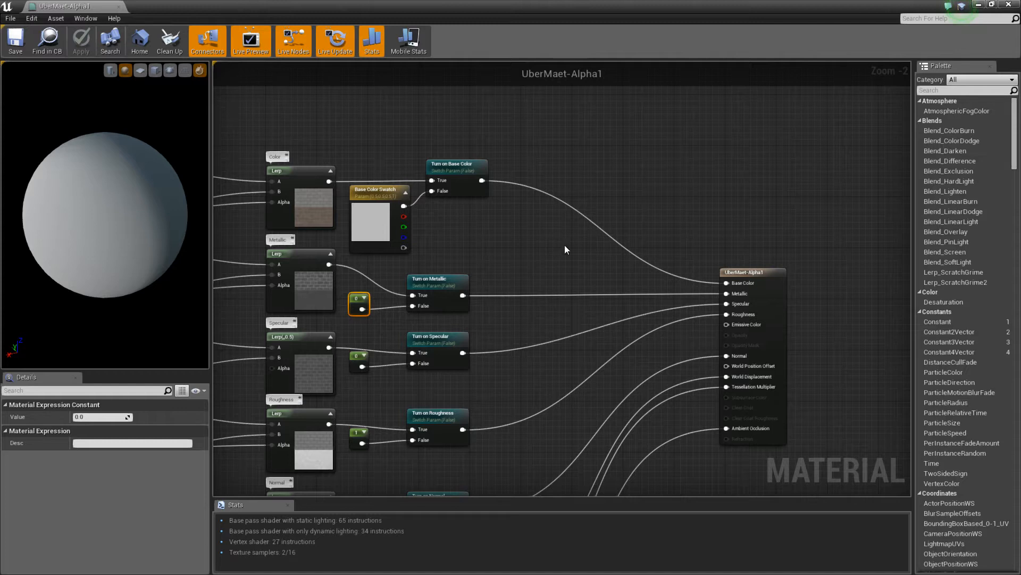
right_drag(486, 289, 469, 182)
right_drag(465, 256, 476, 206)
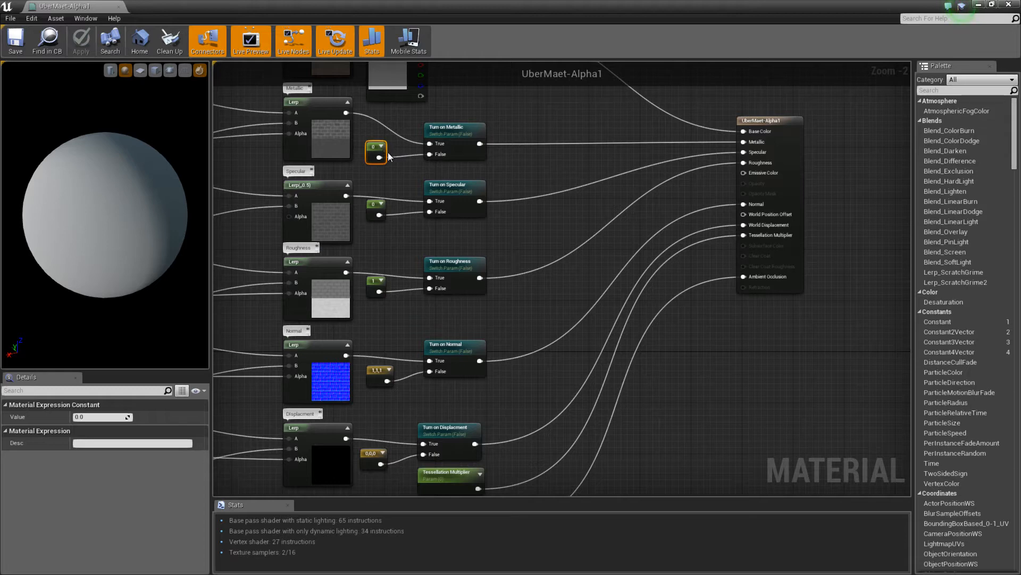
right_drag(514, 167, 491, 237)
scroll(483, 205, up, 1)
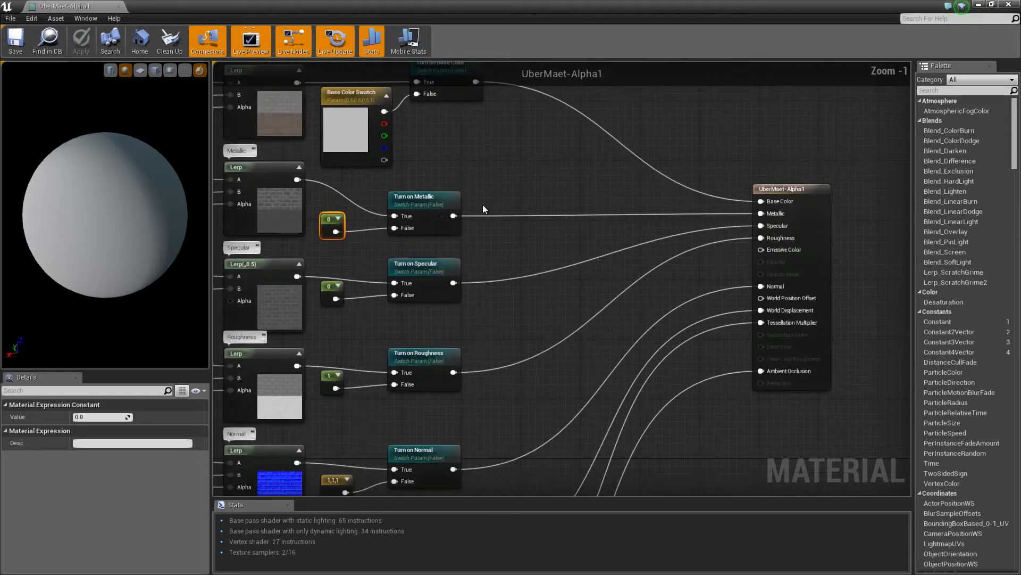
click(416, 199)
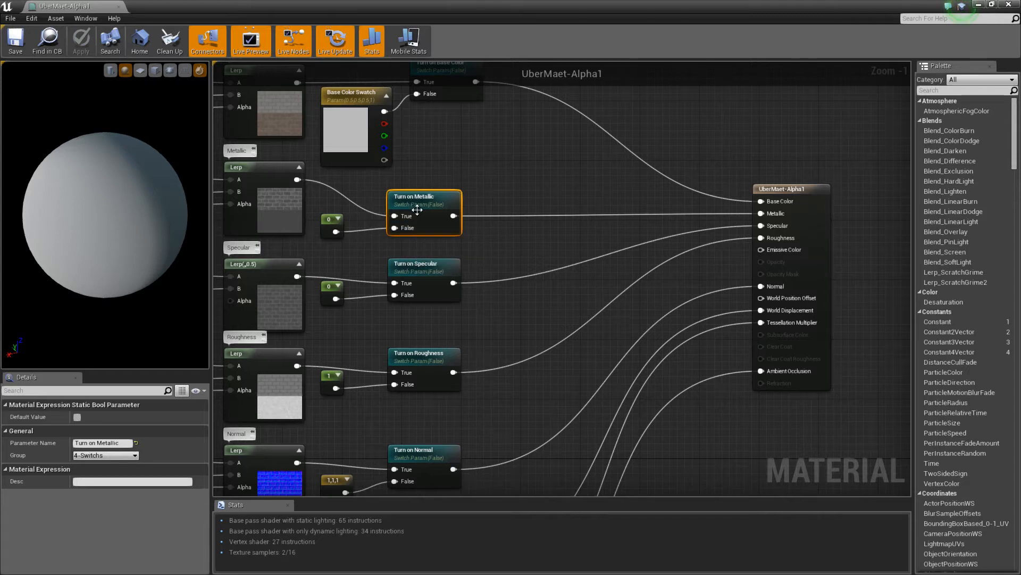
right_drag(528, 210, 575, 201)
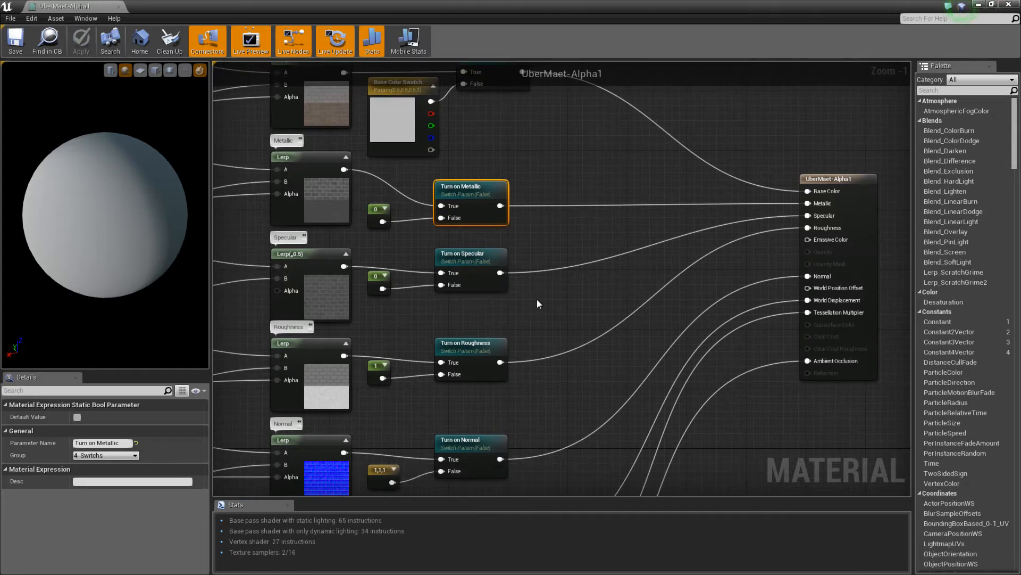
right_drag(537, 300, 564, 210)
right_drag(598, 283, 531, 276)
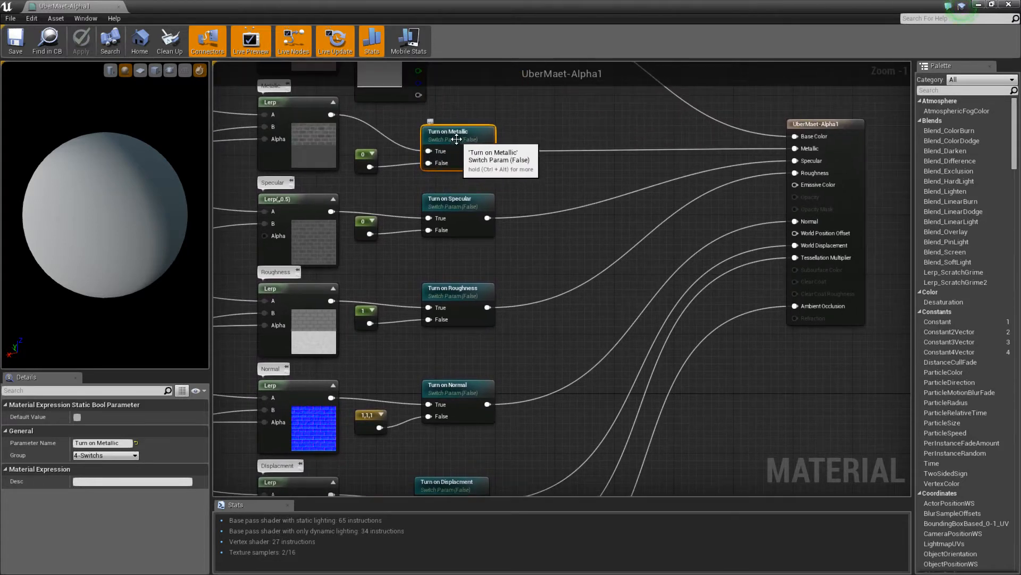
right_drag(570, 282, 560, 253)
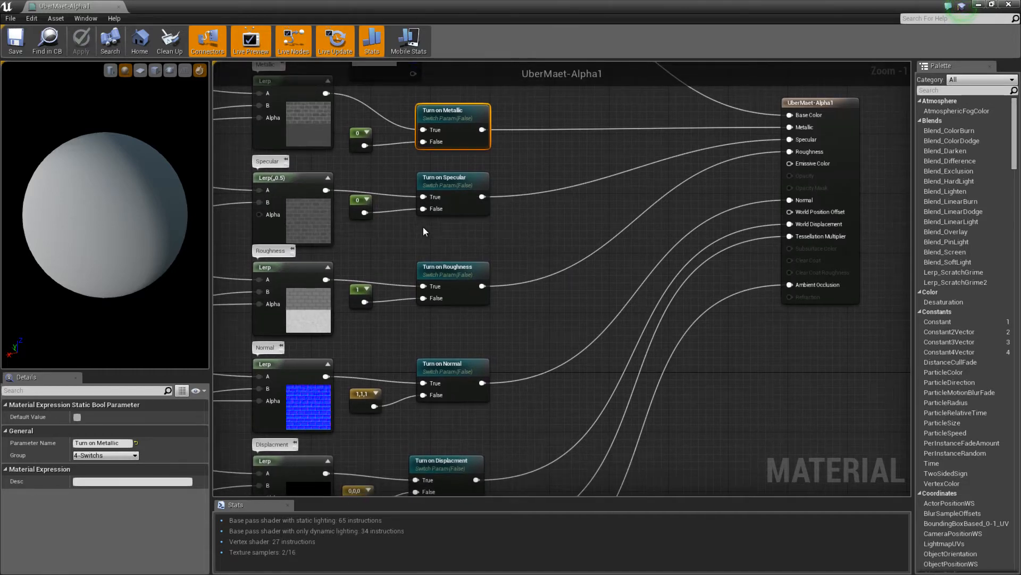
Inspect the Turn on Roughness switch's properties and review the Base Color, Metallic and Specular switches
right_drag(531, 306, 554, 189)
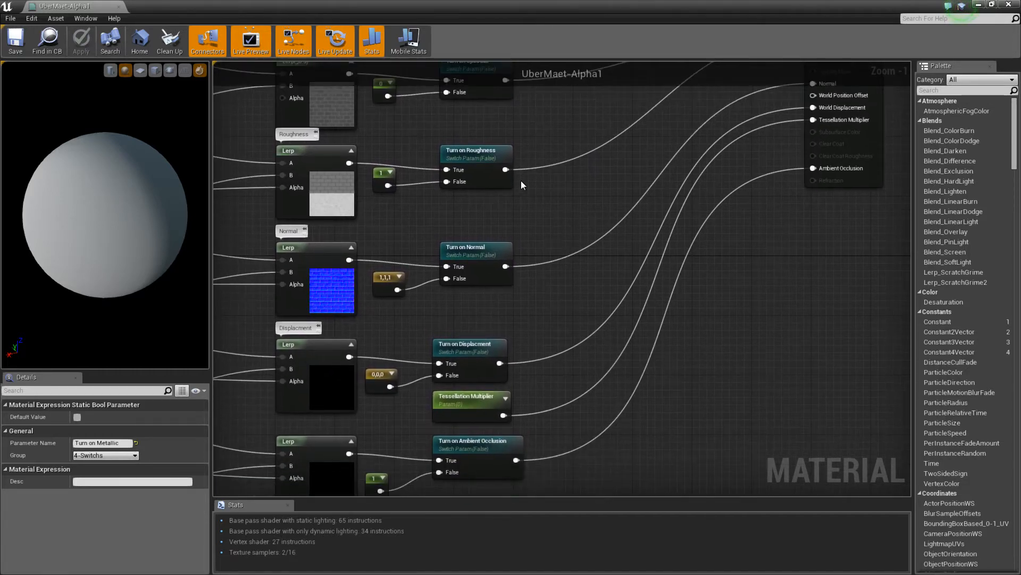
click(468, 160)
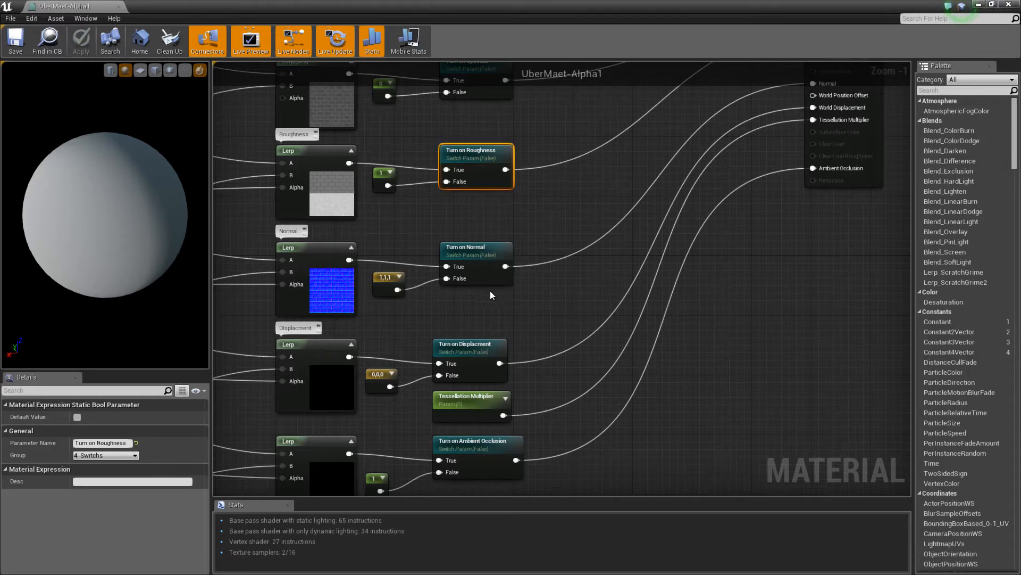
right_drag(532, 203, 534, 481)
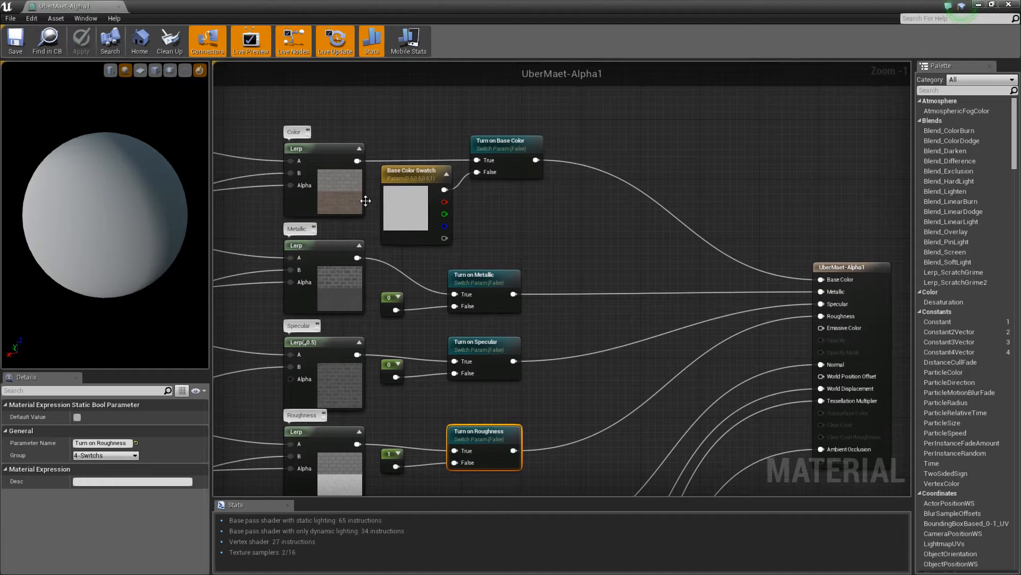
right_drag(397, 263, 398, 241)
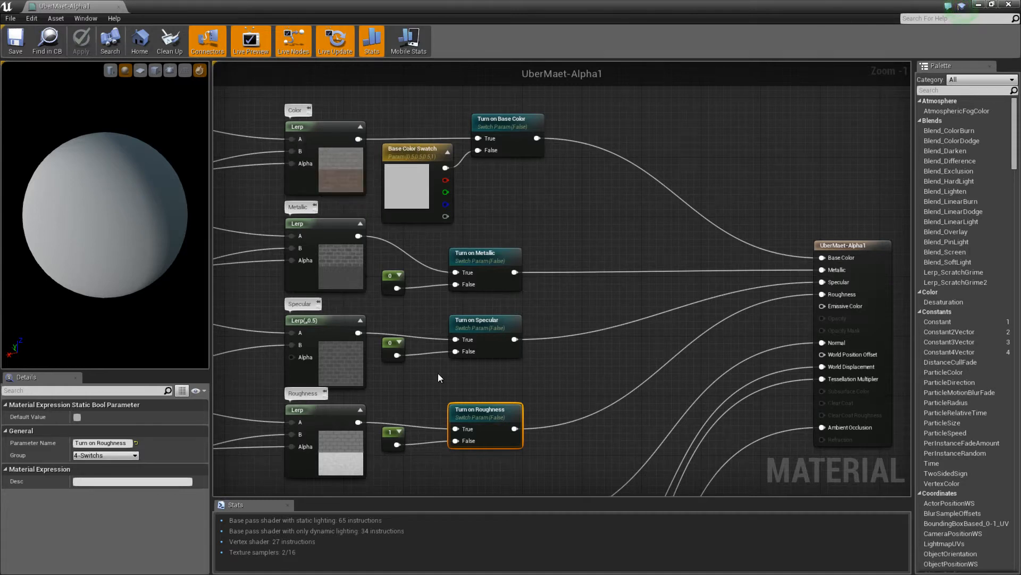
Inspect the Turn on Normal switch's properties and trace its connection to the Normal input of the final material node
right_drag(438, 377, 429, 291)
right_drag(462, 410, 455, 325)
right_drag(425, 429, 428, 315)
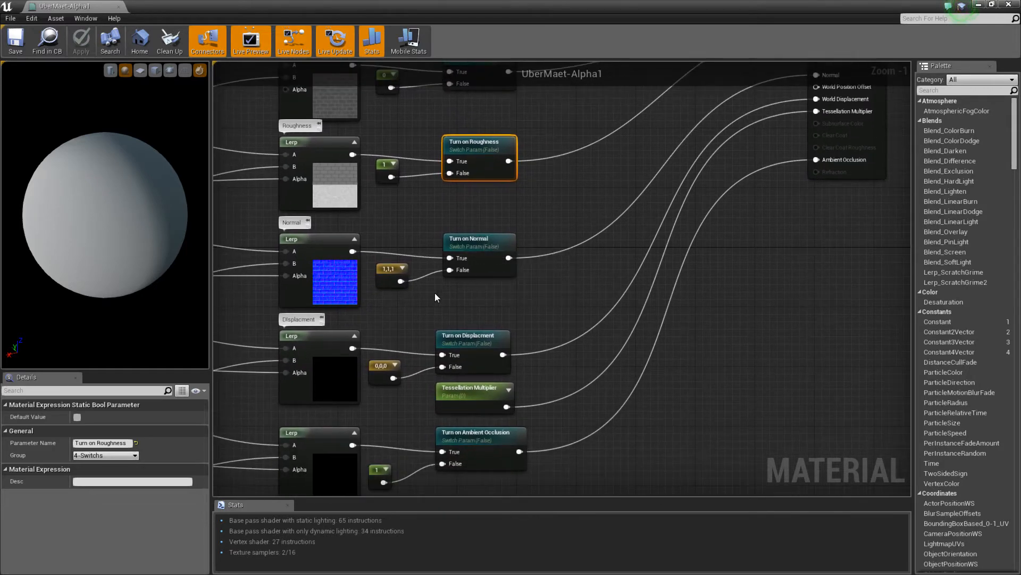
right_drag(389, 274, 379, 319)
click(415, 287)
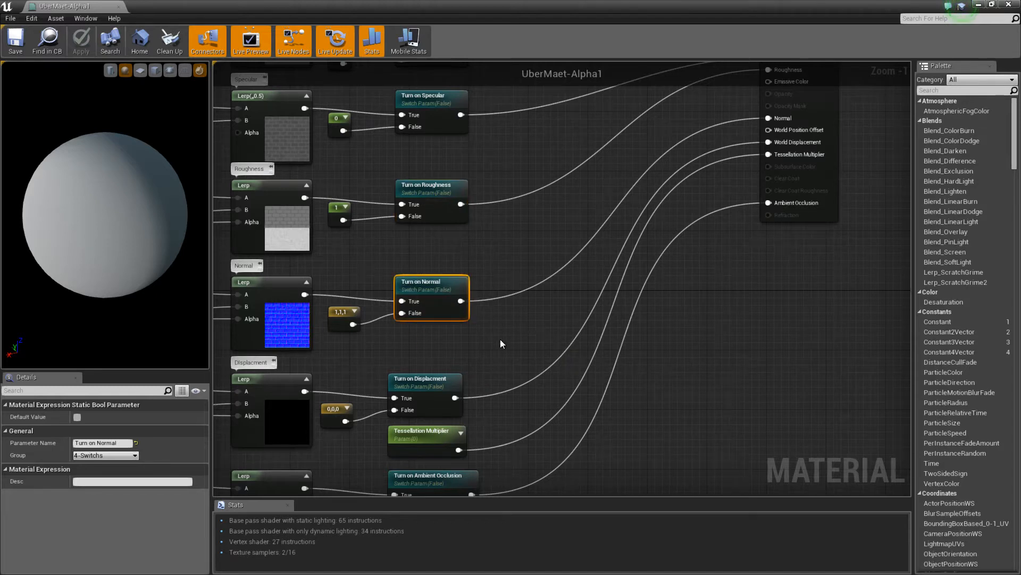
right_drag(386, 331, 432, 282)
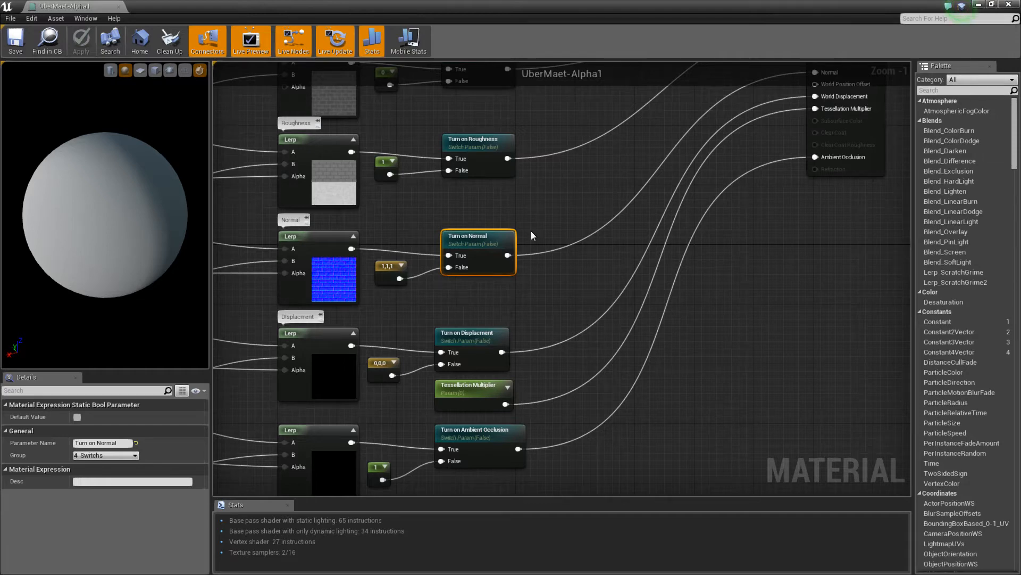
right_drag(534, 192, 492, 315)
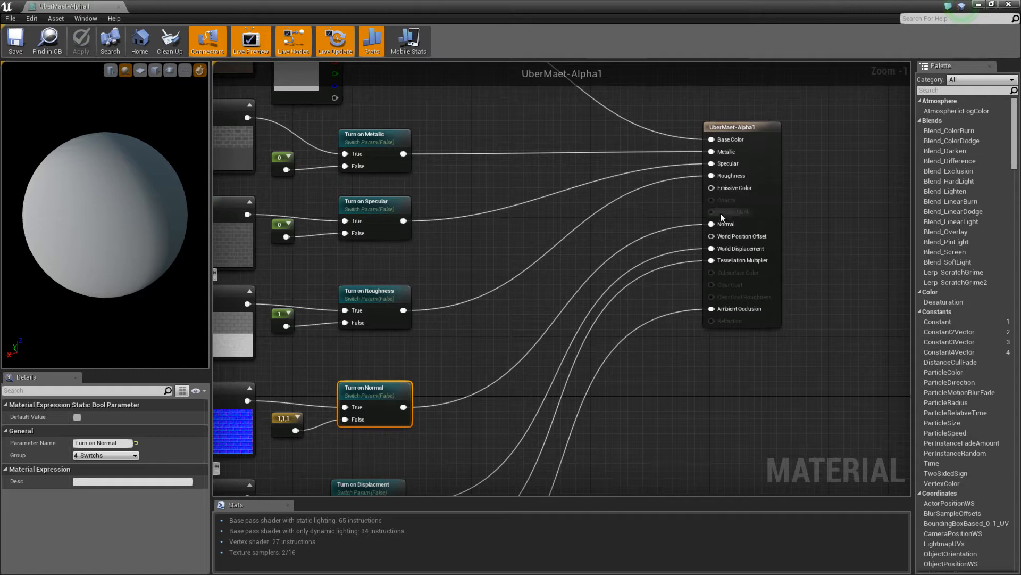
right_drag(616, 282, 607, 279)
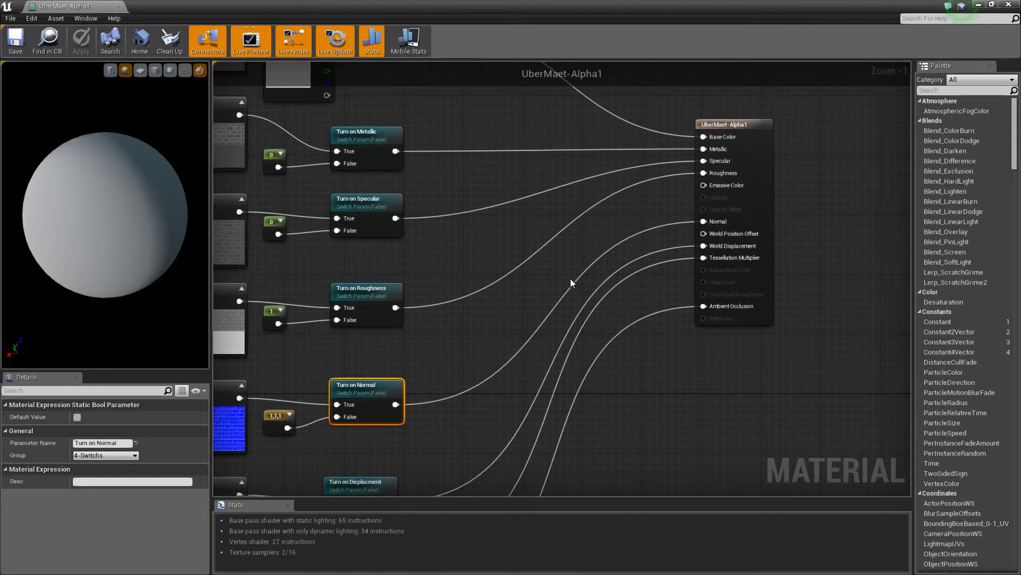
right_drag(397, 342, 496, 224)
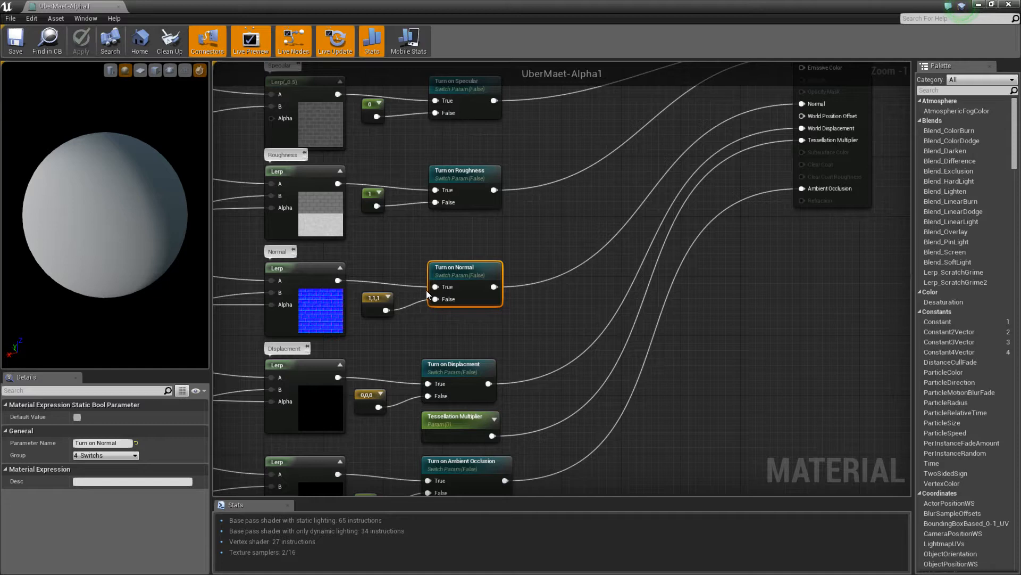
Inspect the Tessellation Multiplier parameter and the Displacement Lerp node, along with the displacement switch between them
right_drag(426, 289, 423, 180)
right_drag(446, 232, 424, 226)
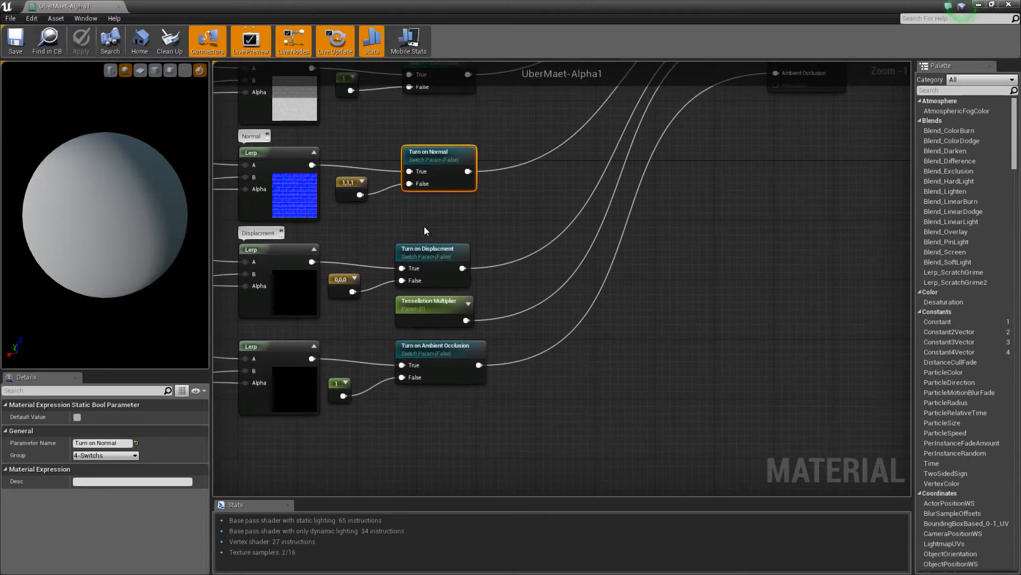
right_drag(423, 225, 451, 165)
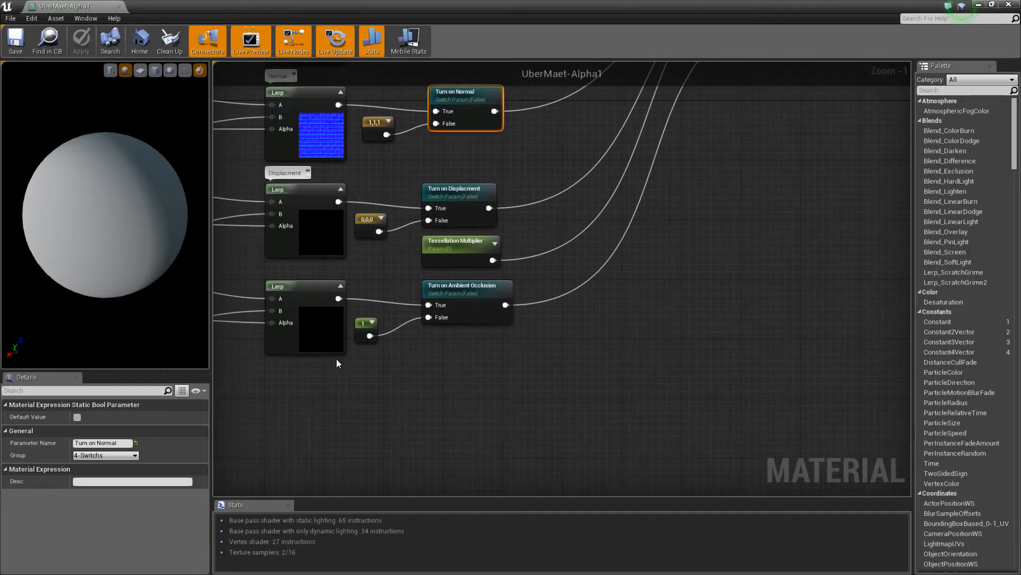
right_drag(356, 343, 367, 357)
click(482, 262)
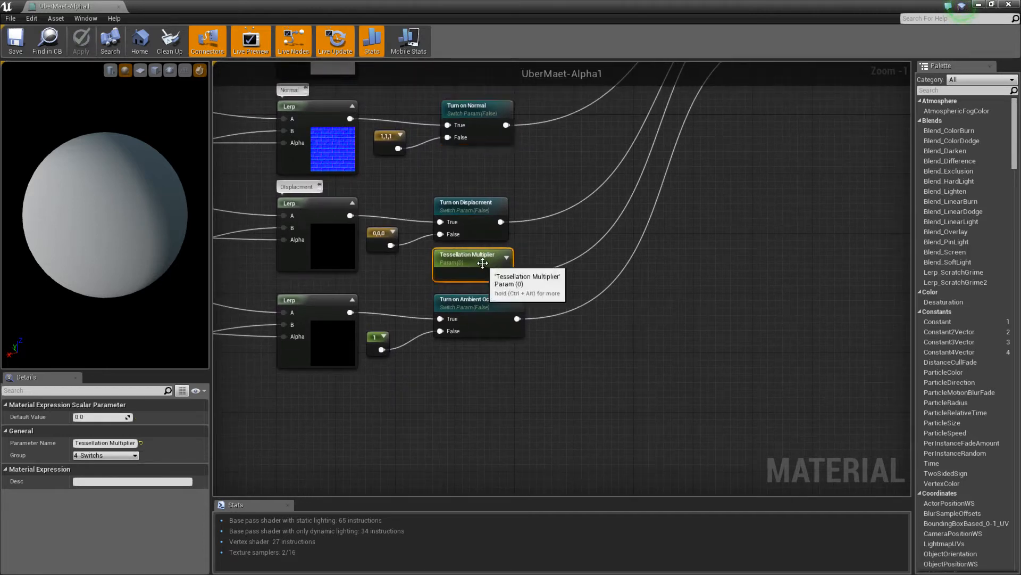
right_drag(505, 365, 531, 360)
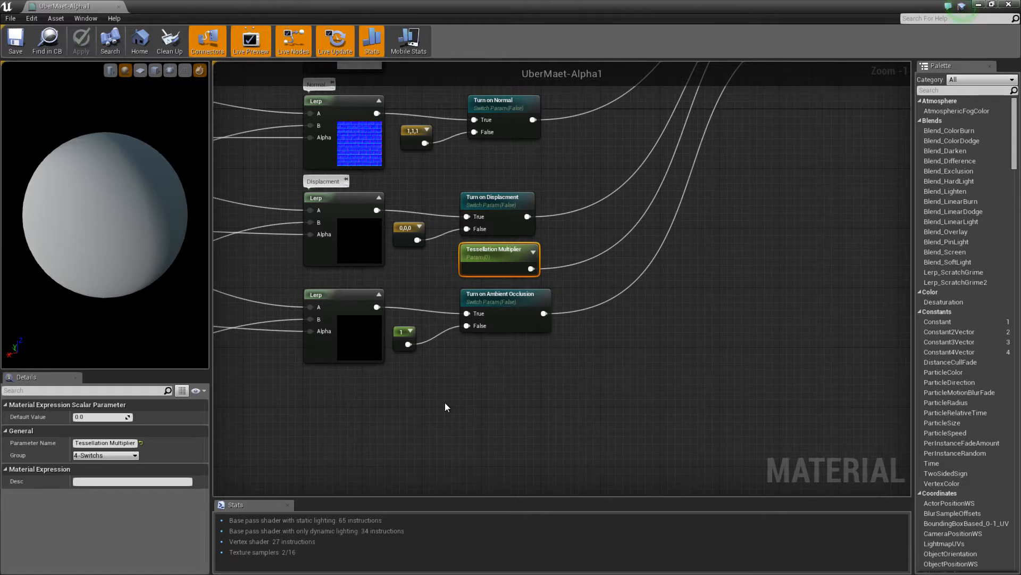
right_drag(446, 407, 456, 365)
click(365, 177)
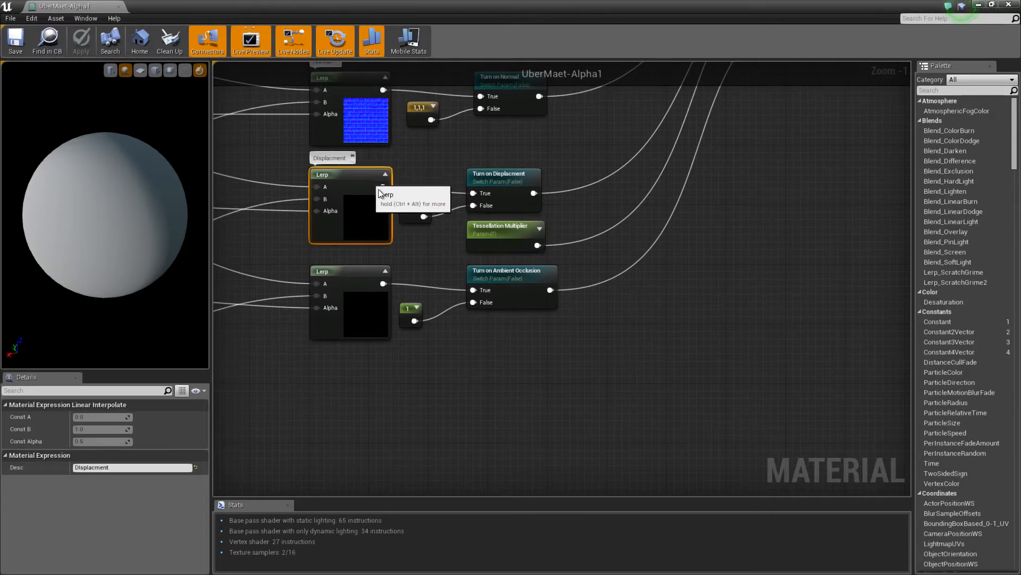
click(506, 228)
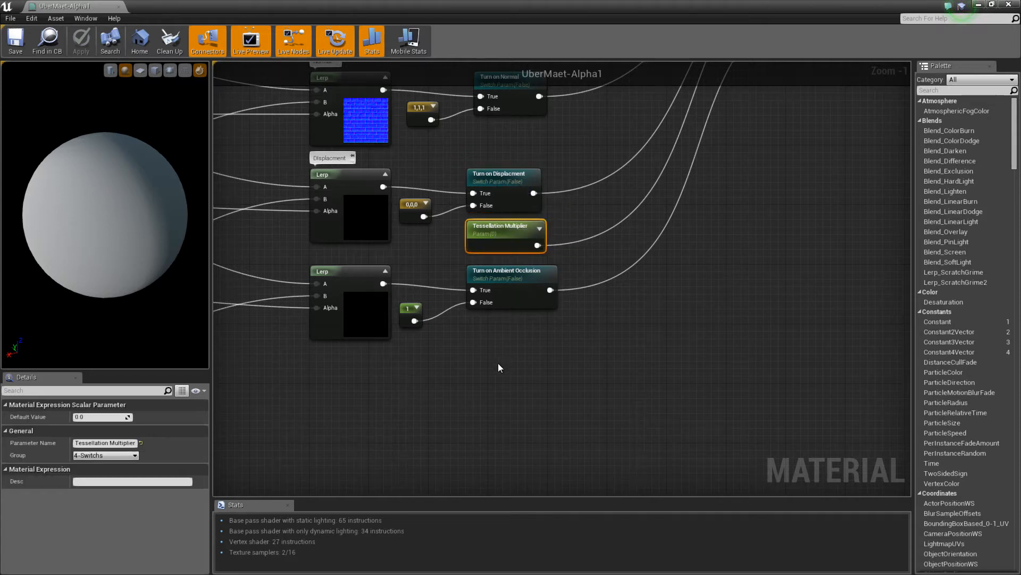
Inspect the Turn on Ambient Occlusion switch and the constant connected to its False input
right_drag(498, 362, 485, 326)
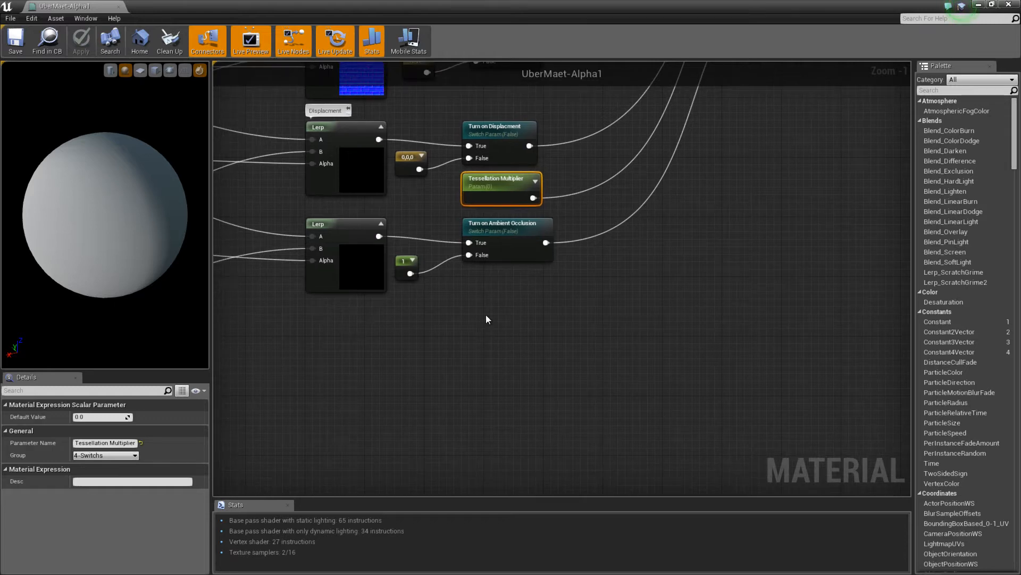
scroll(487, 313, up, 1)
right_drag(550, 286, 553, 274)
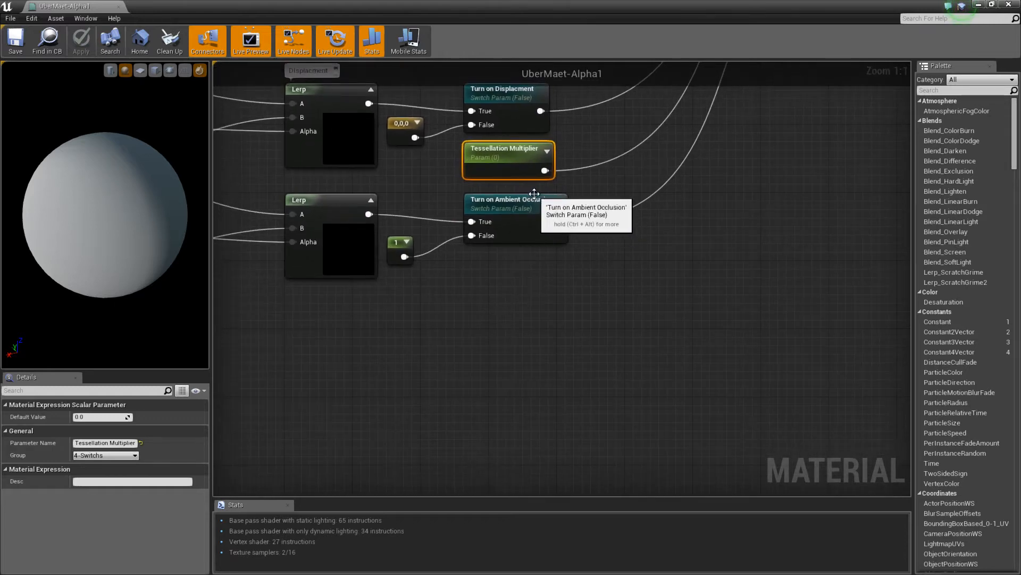
click(543, 235)
click(399, 249)
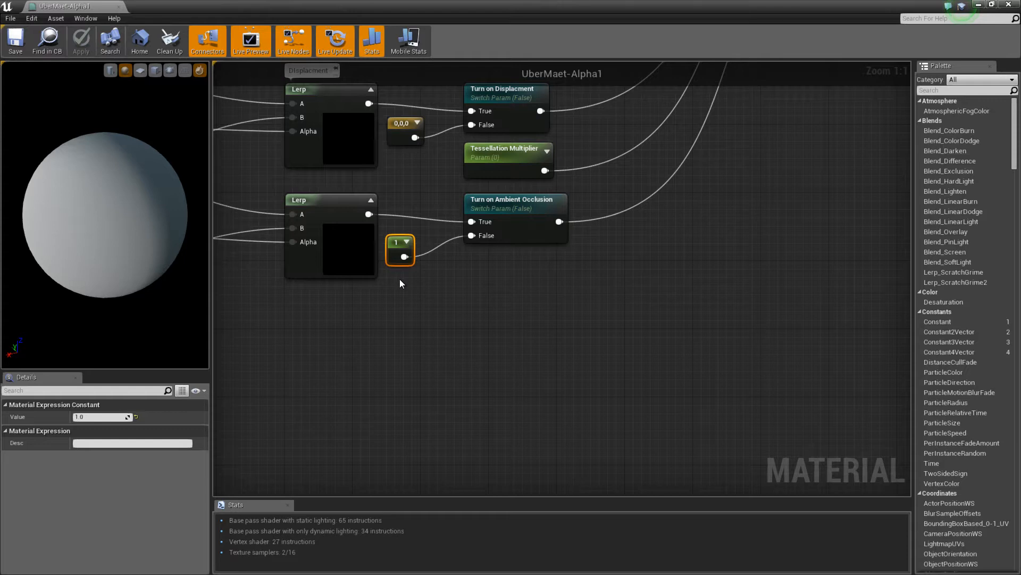
Follow the switch connections to the final UberMaet-Alpha1 node and examine its connected input pins
scroll(647, 287, down, 3)
right_drag(630, 223, 506, 238)
scroll(505, 238, up, 3)
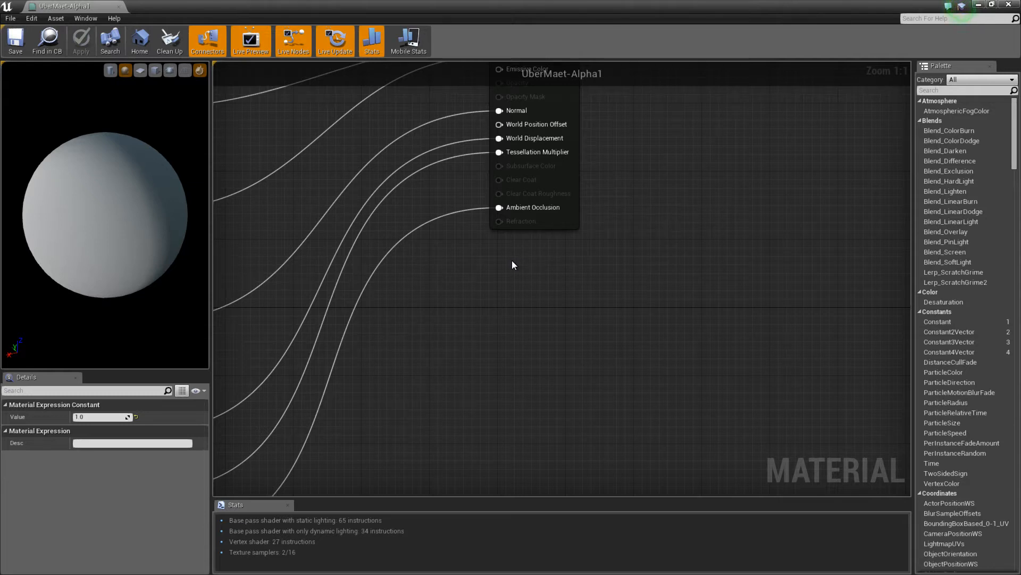
scroll(529, 290, down, 2)
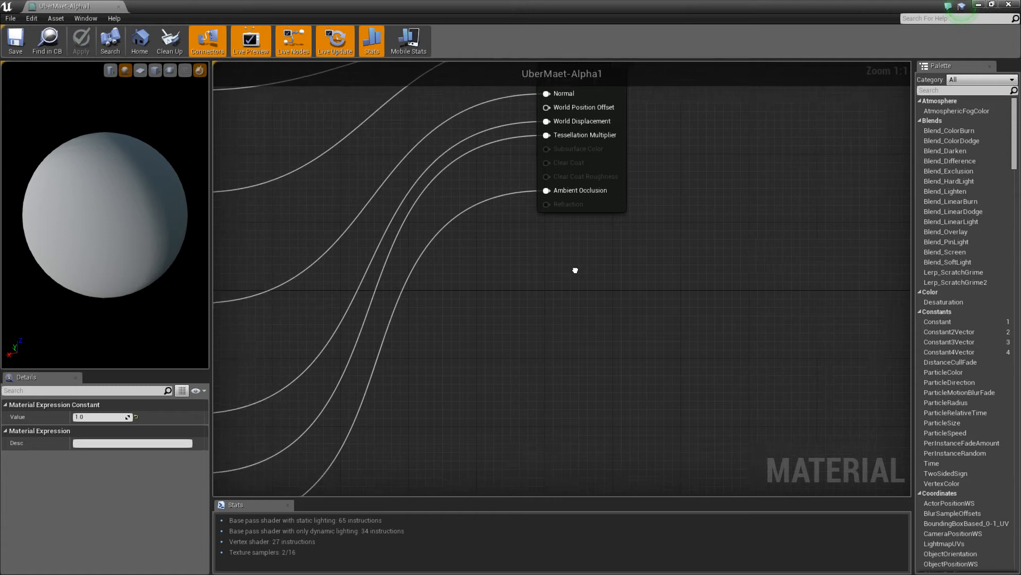
right_drag(542, 258, 452, 341)
scroll(522, 315, up, 1)
right_drag(617, 246, 597, 324)
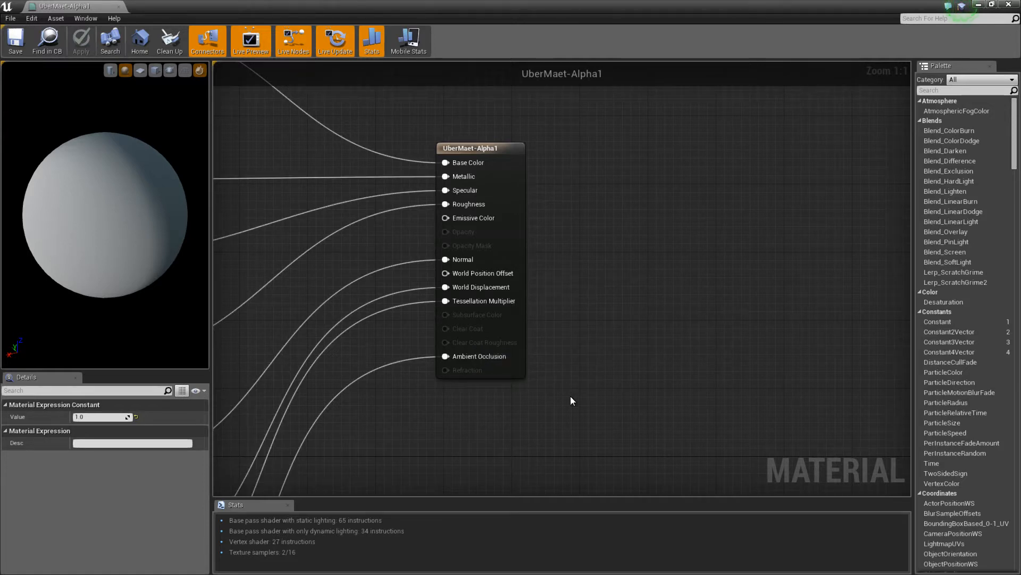
right_drag(573, 381, 588, 275)
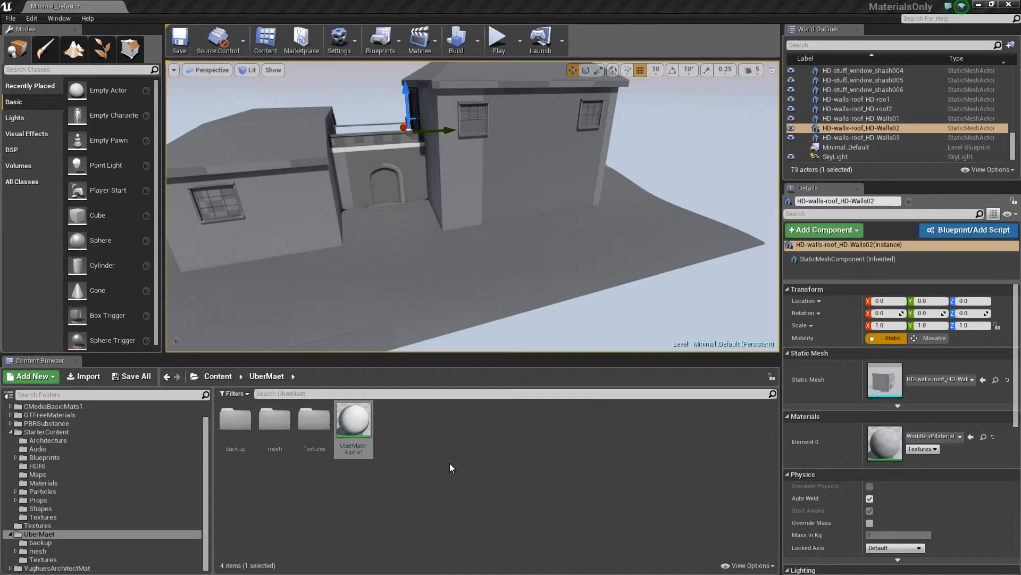
Create a material instance from the UberMaet-Alpha1 material in the UberMaet folder
click(352, 425)
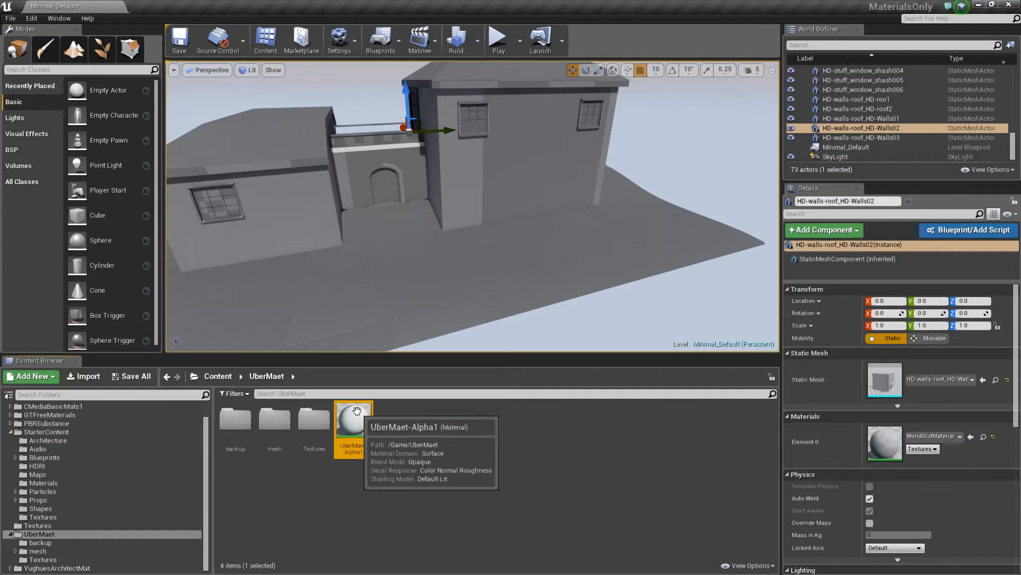
right_click(357, 425)
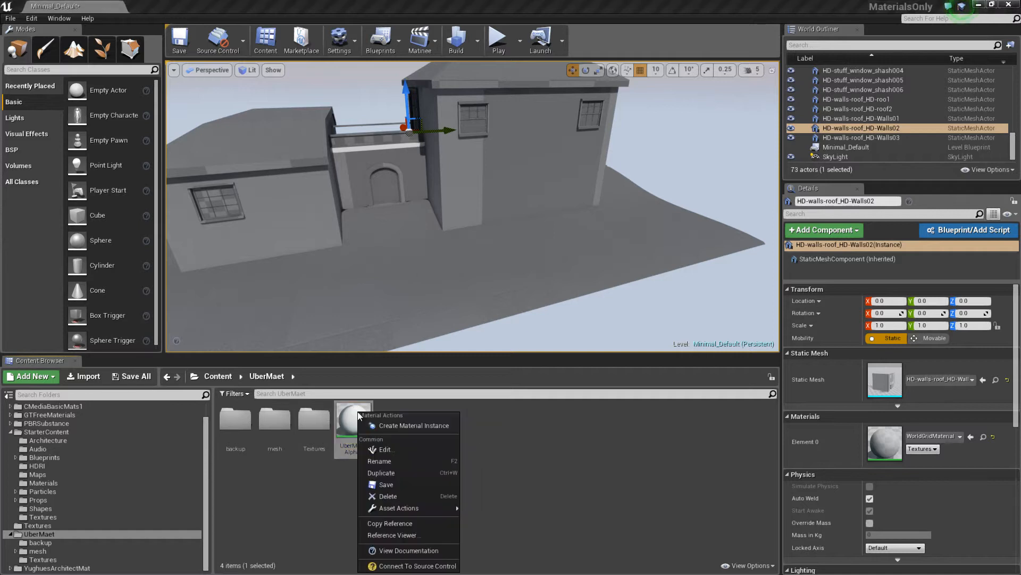
click(404, 426)
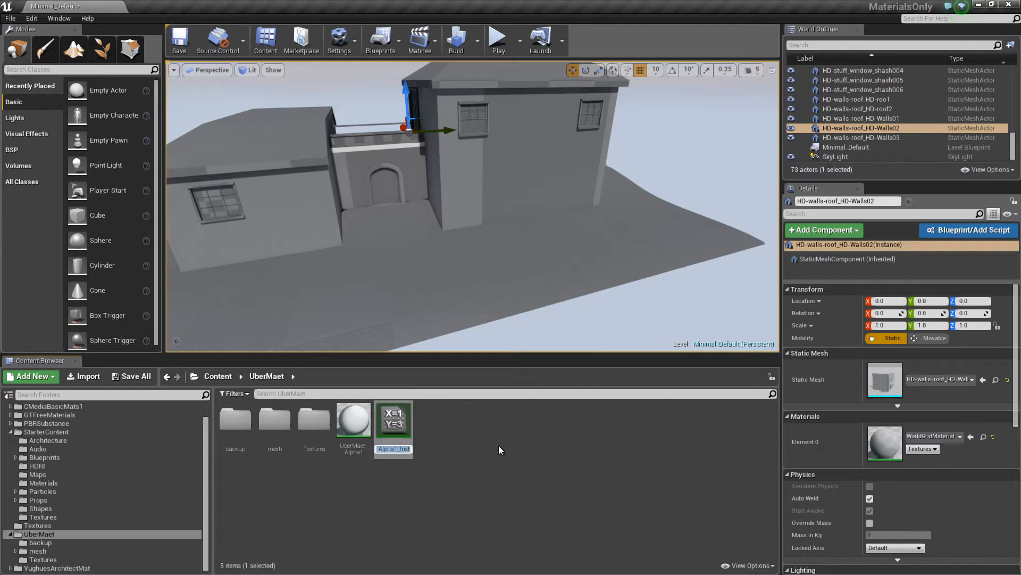
Apply the new material instance to the house's walls and both roofs in the level
drag(393, 417, 288, 210)
drag(394, 418, 292, 154)
drag(393, 419, 528, 69)
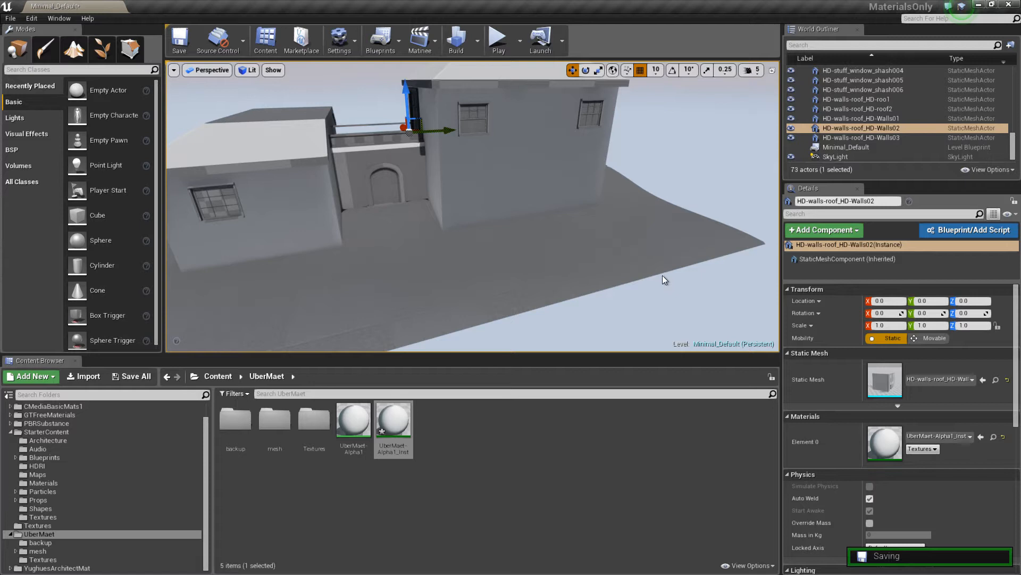
right_drag(553, 193, 468, 349)
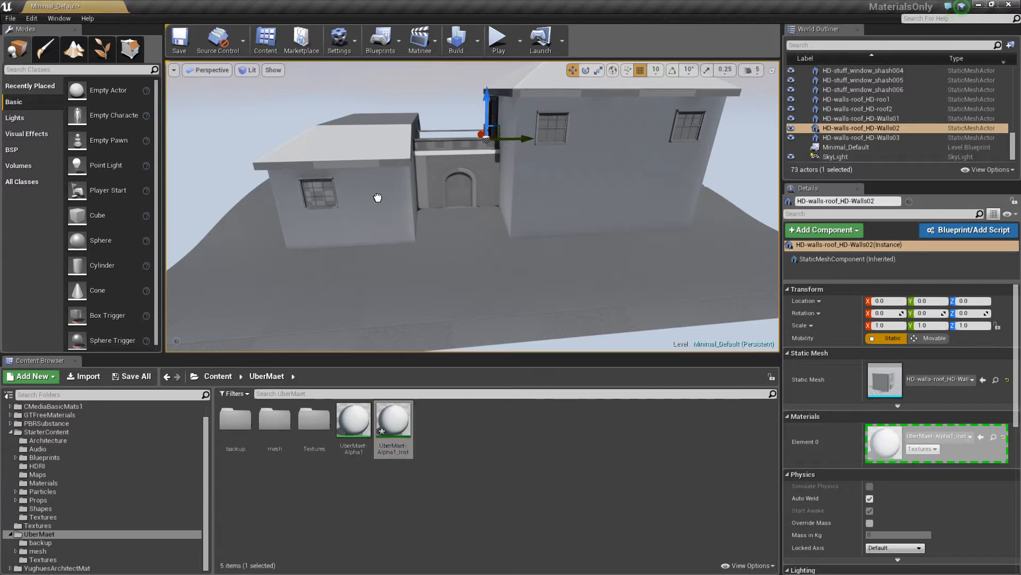
Open the UberMaet-Alpha1_Inst material instance for editing and show its Material Property Overrides
click(404, 420)
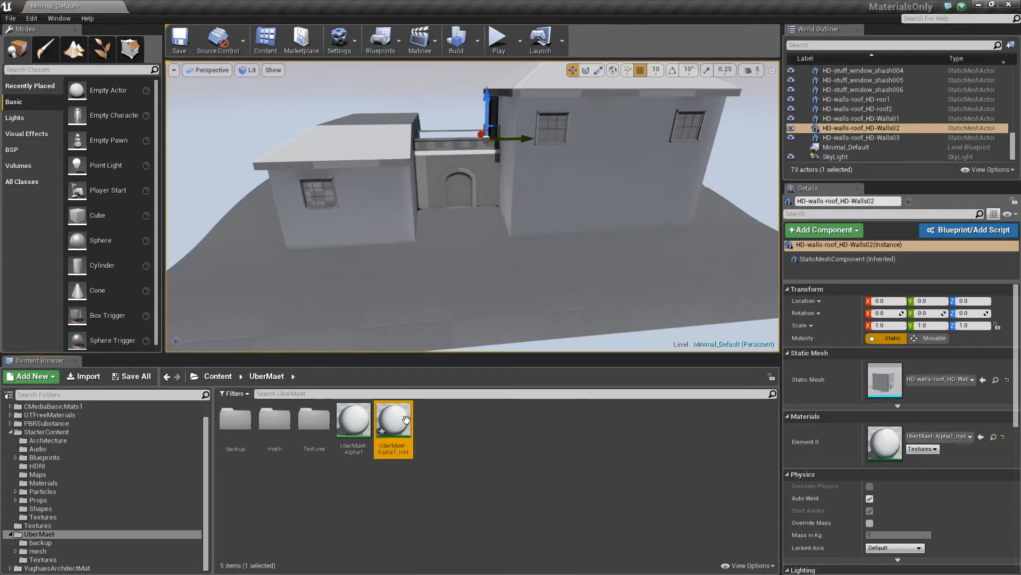
double_click(395, 418)
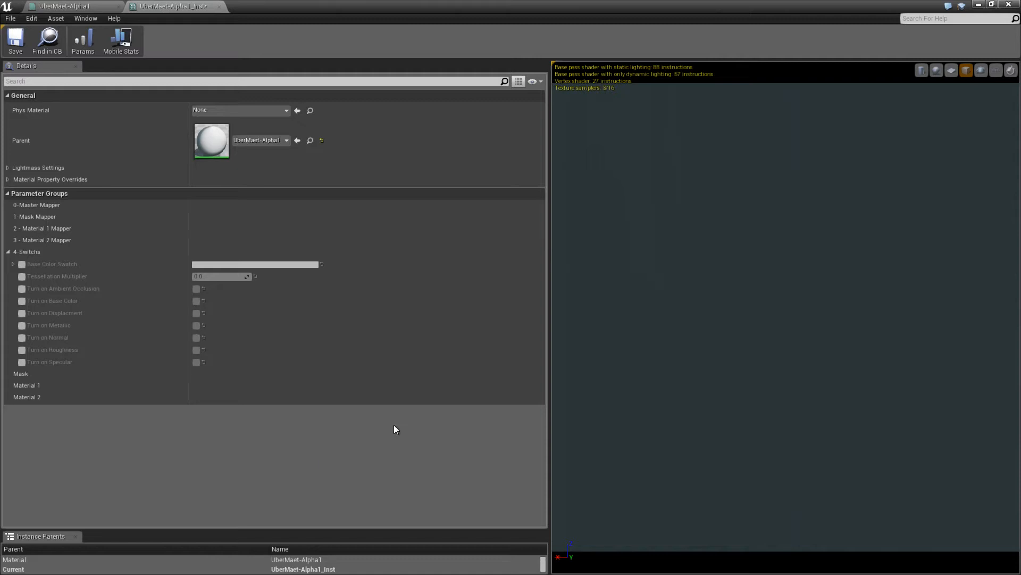
drag(687, 308, 851, 290)
scroll(692, 300, down, 5)
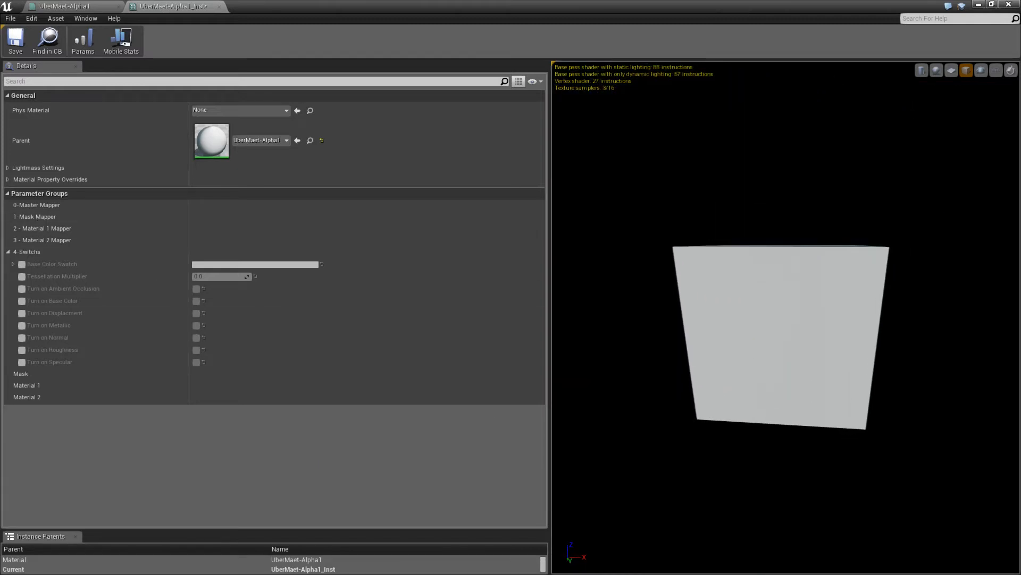
drag(722, 294, 729, 327)
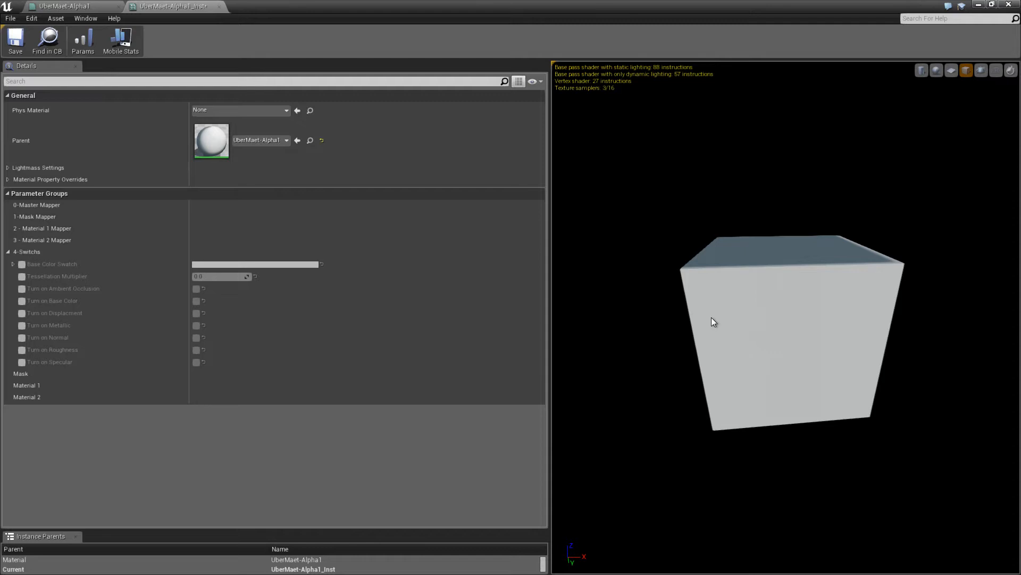
mouse_move(759, 321)
mouse_down()
mouse_move(776, 317)
mouse_move(759, 304)
mouse_up()
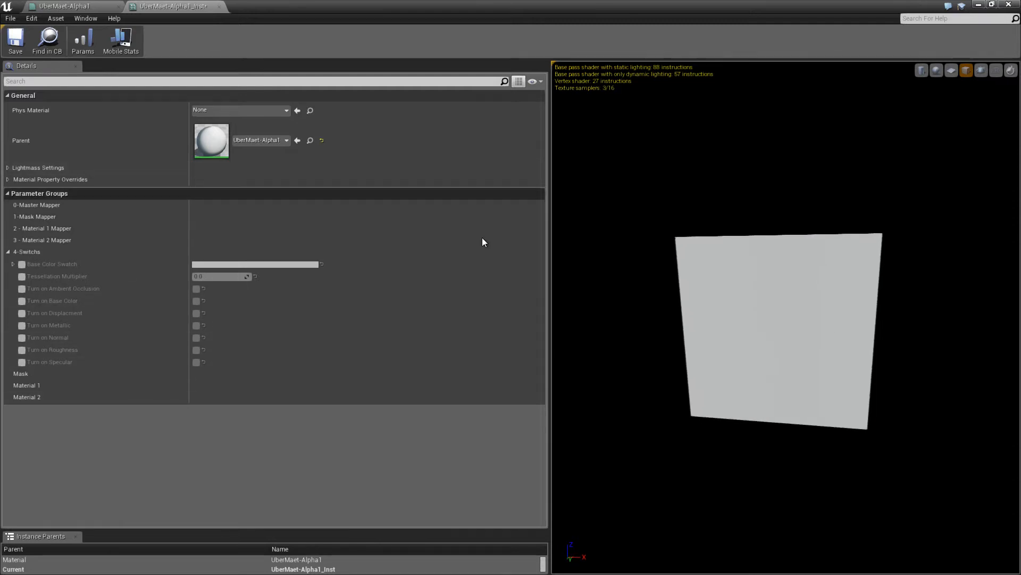
right_drag(696, 260, 698, 250)
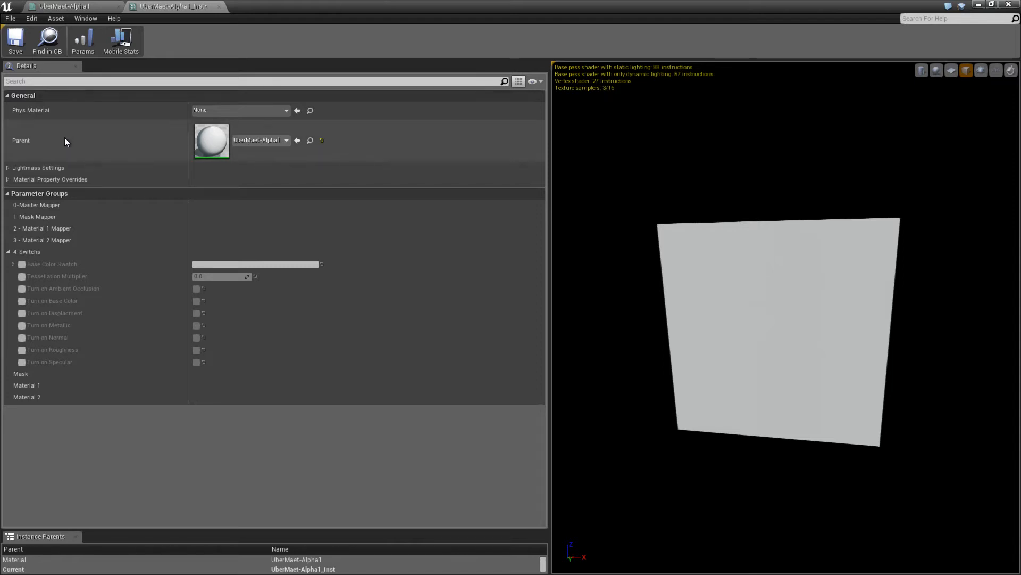
click(11, 184)
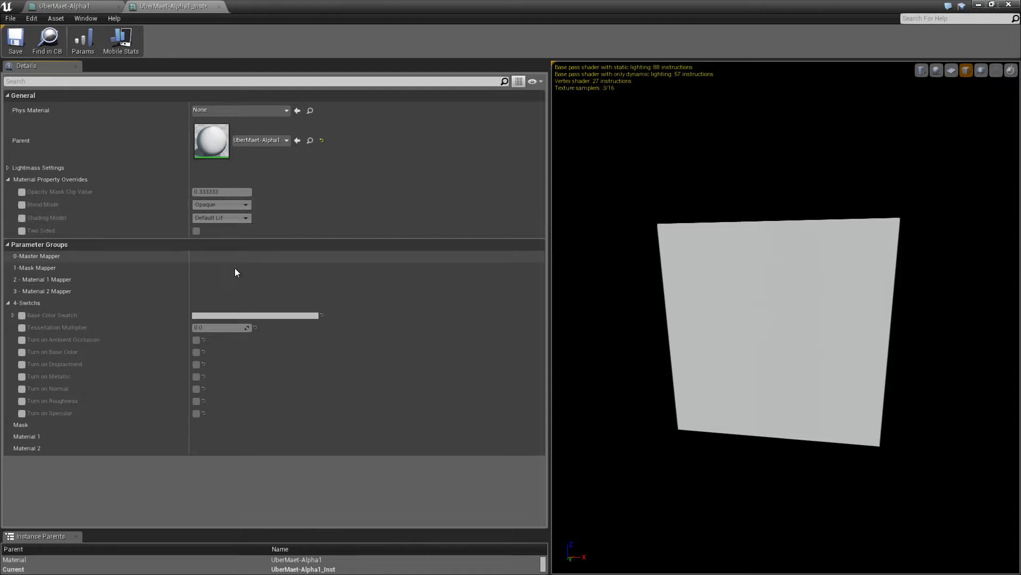
Compare the UberMaet-Alpha1 material graph with its material instance's parameter groups and the house in the level
drag(634, 292, 528, 277)
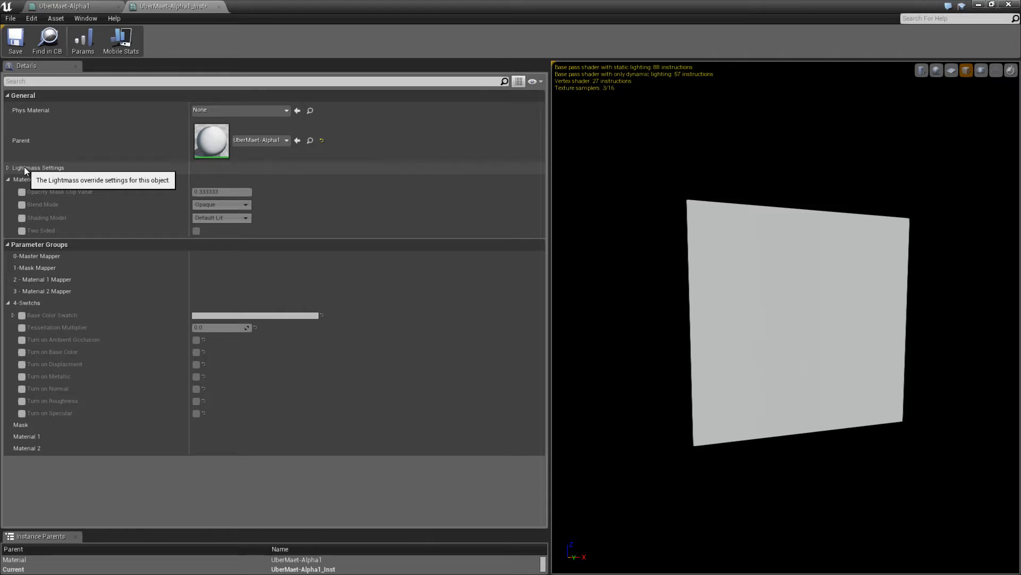
click(94, 6)
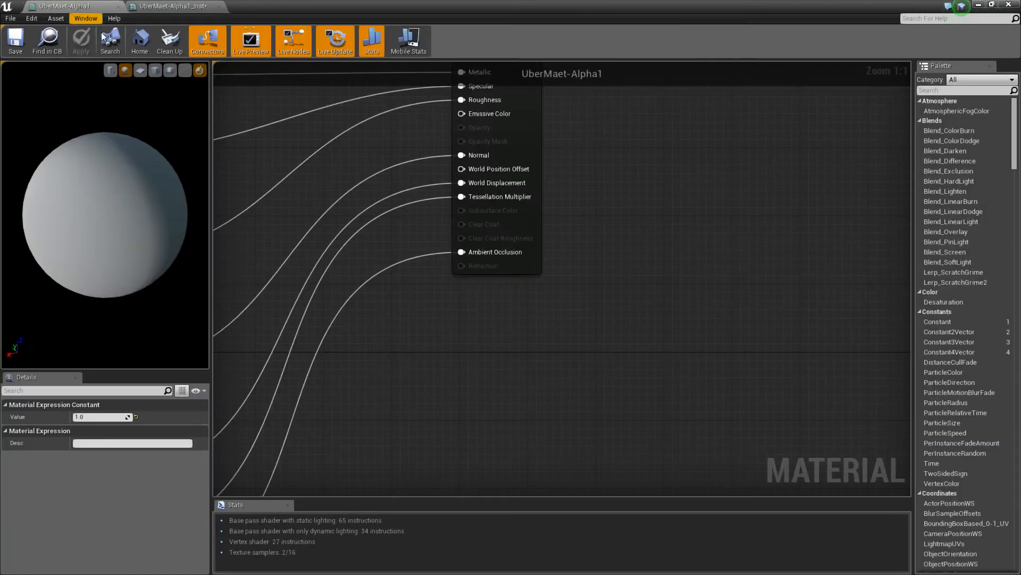
click(178, 6)
drag(310, 7, 0, 131)
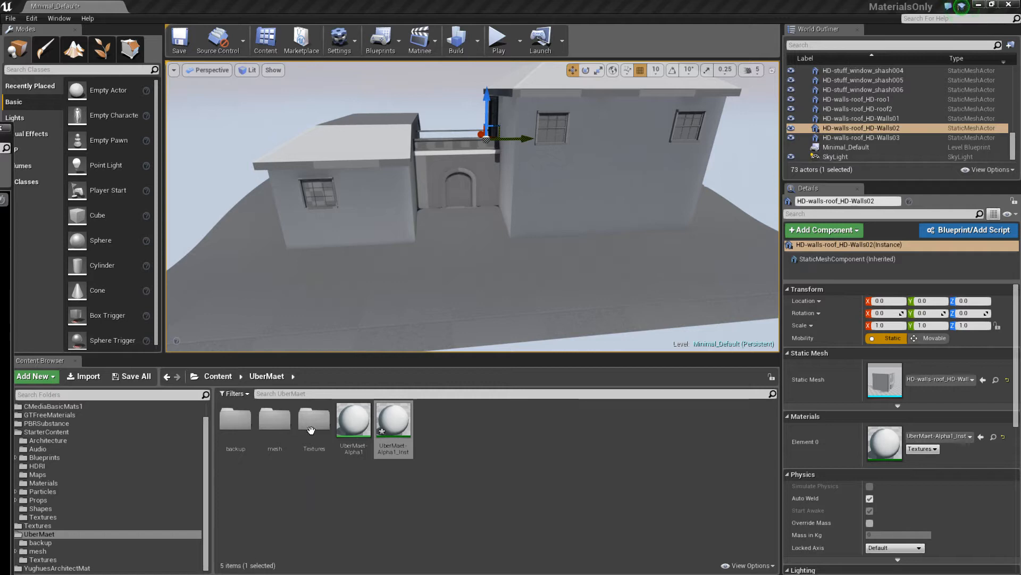
click(353, 421)
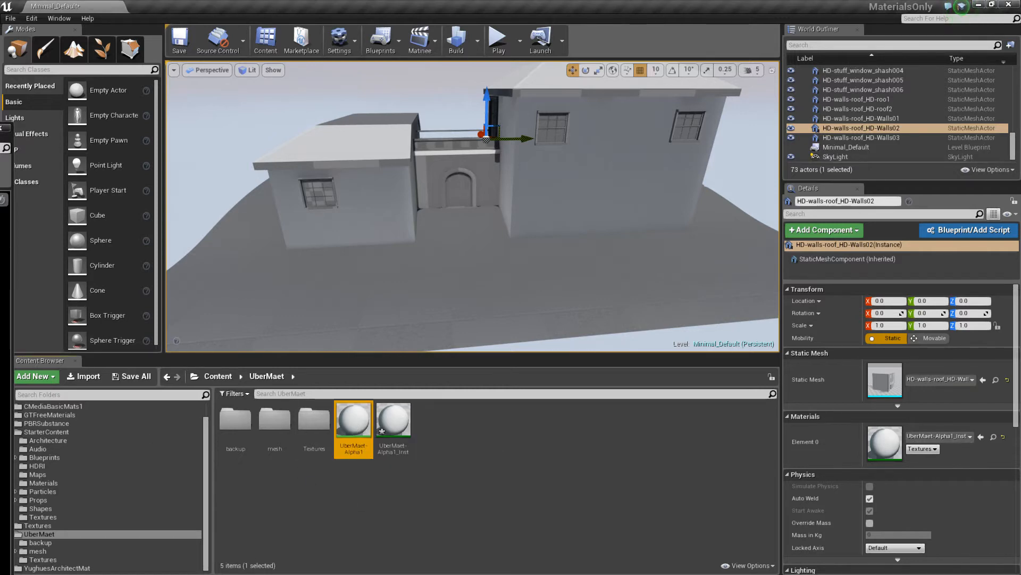
drag(0, 143, 497, 0)
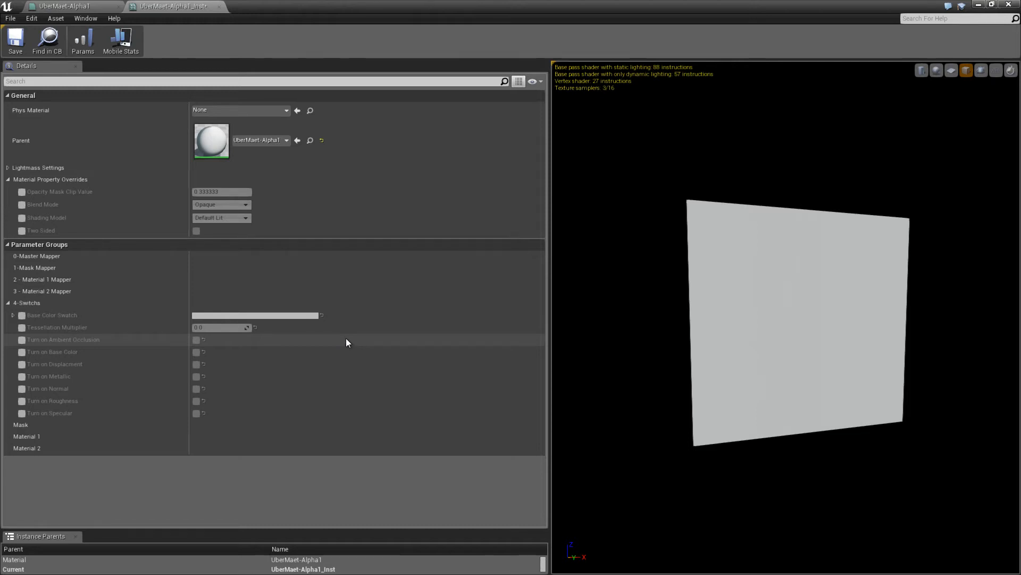
click(80, 9)
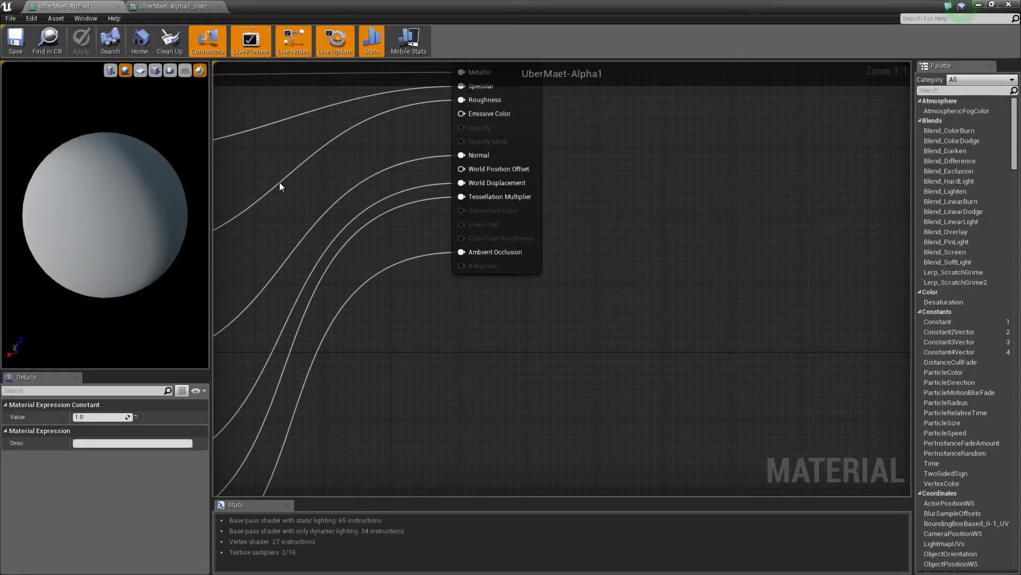
drag(336, 10, 0, 64)
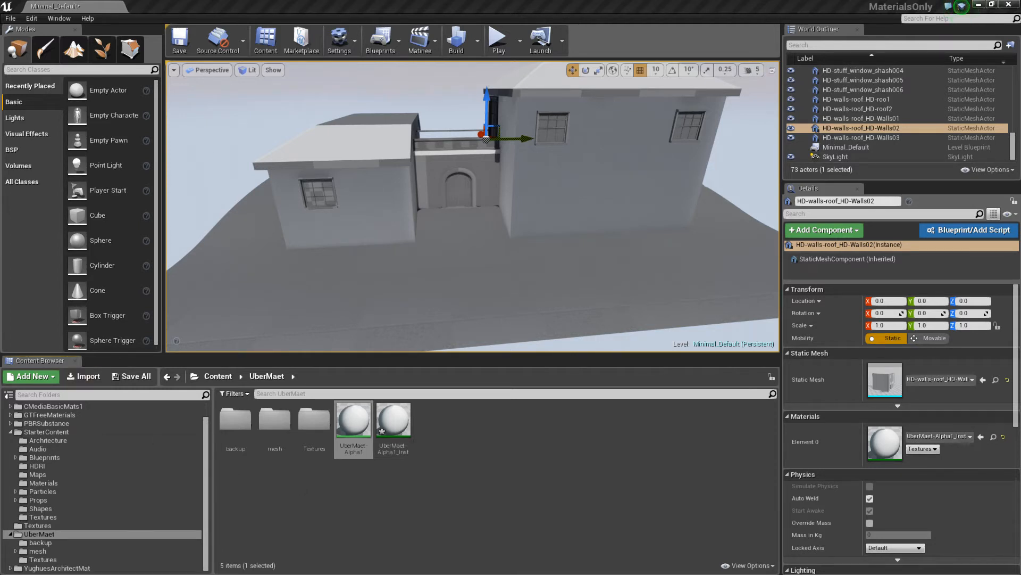
drag(0, 134, 536, 1)
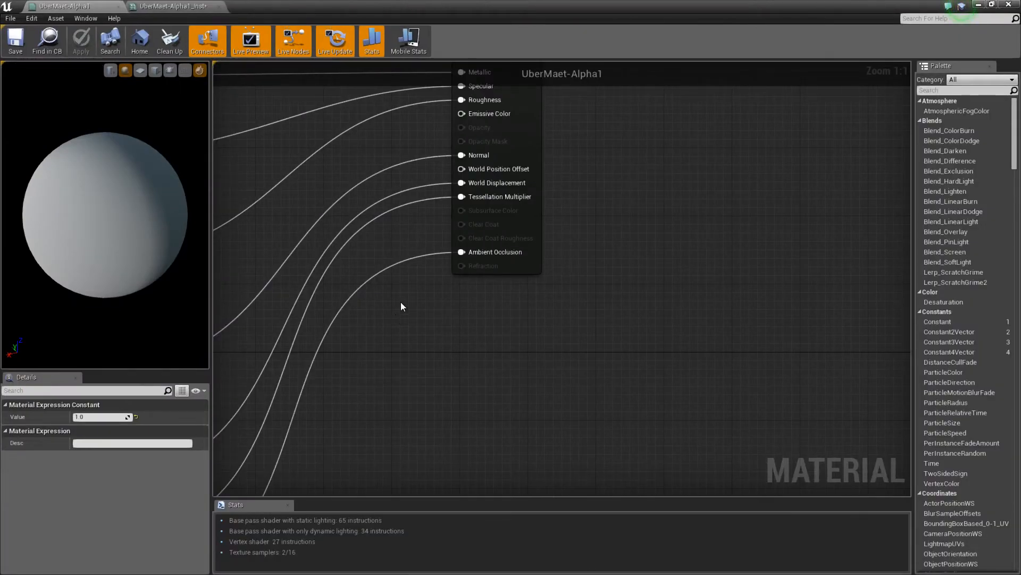
scroll(456, 239, down, 2)
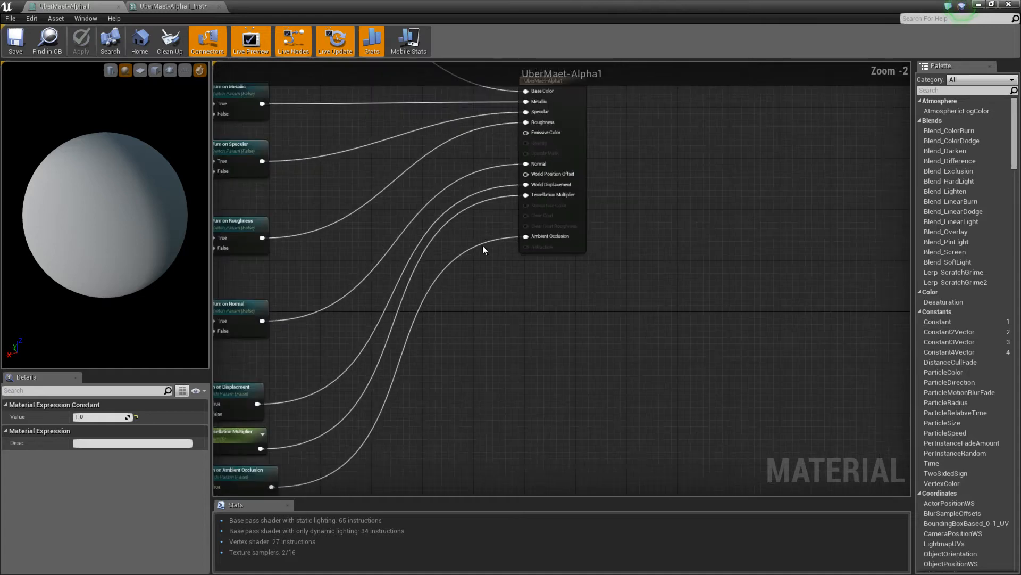
double_click(403, 11)
drag(404, 12, 0, 110)
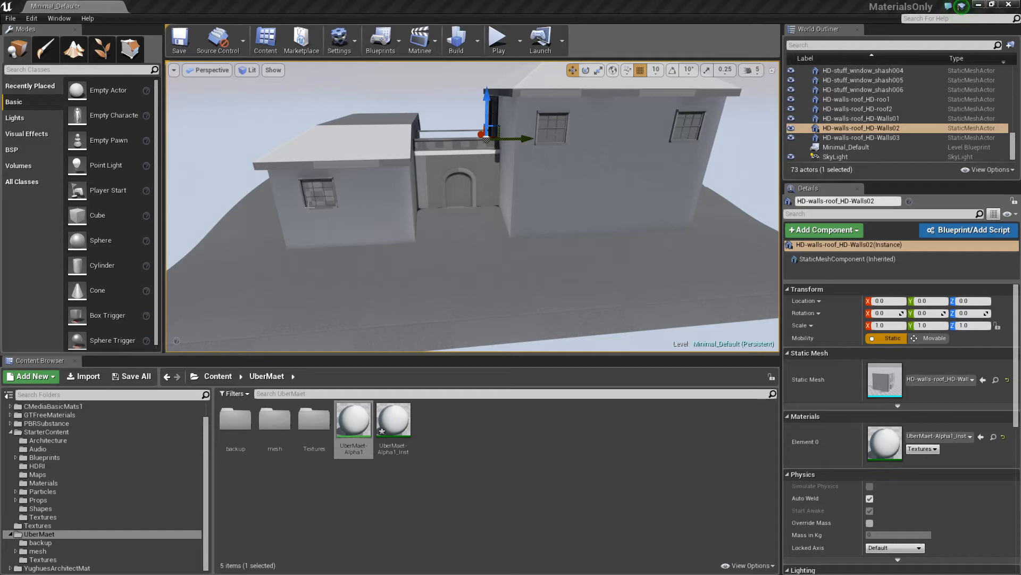
drag(0, 51, 488, 0)
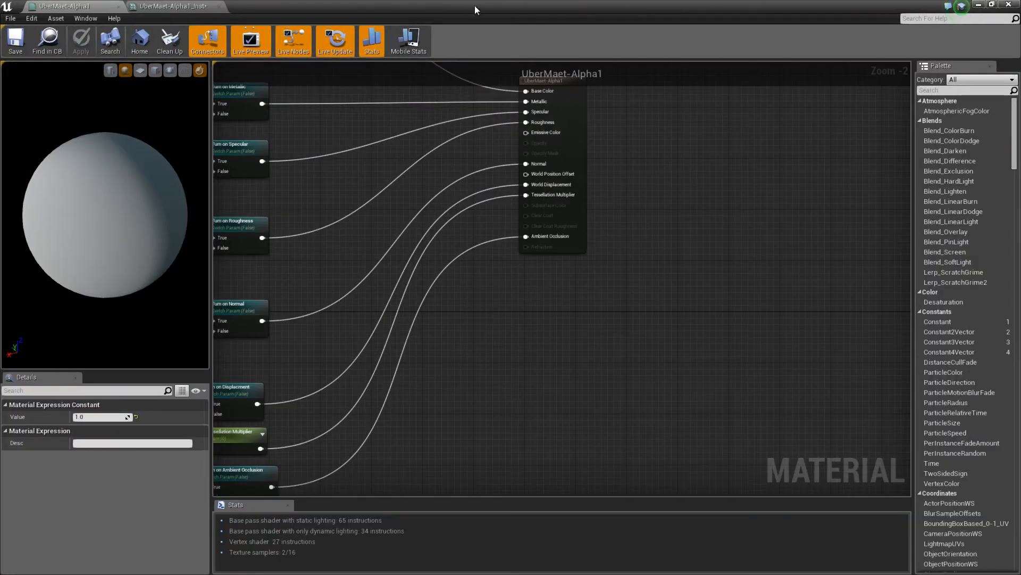
click(187, 8)
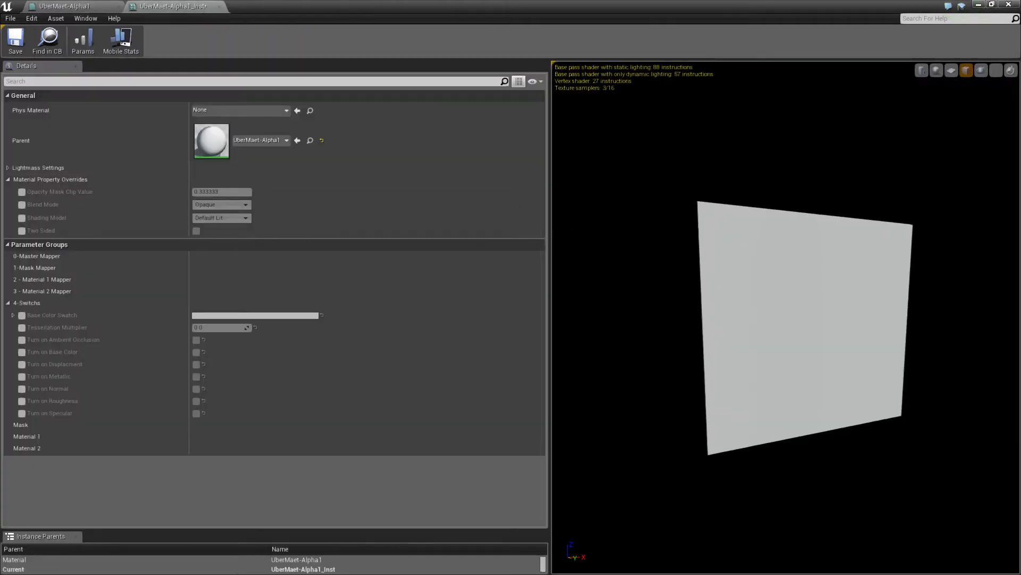
drag(748, 333, 645, 302)
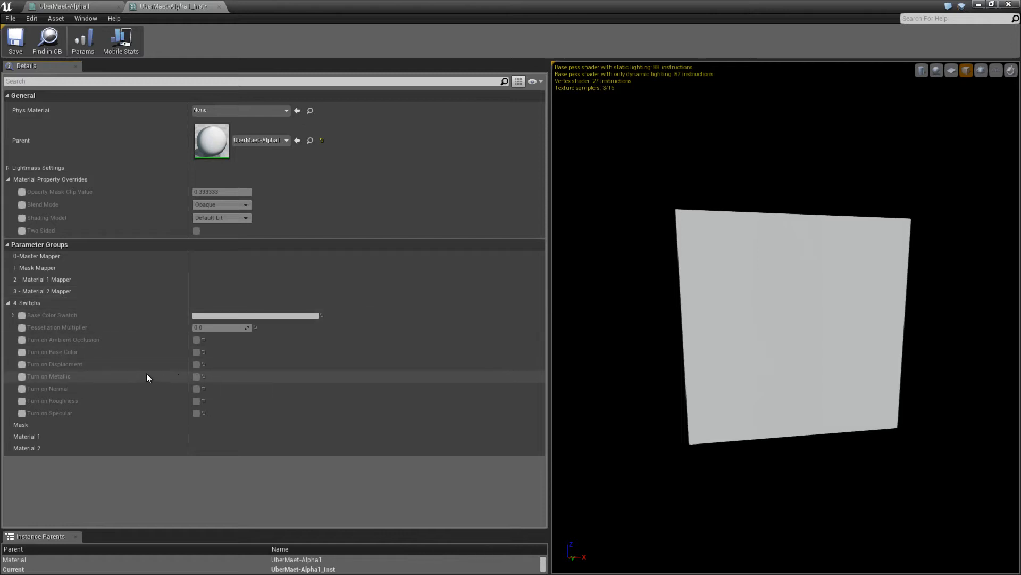
Try out the Turn on Ambient Occlusion switch in the material instance and remove its override again
click(22, 340)
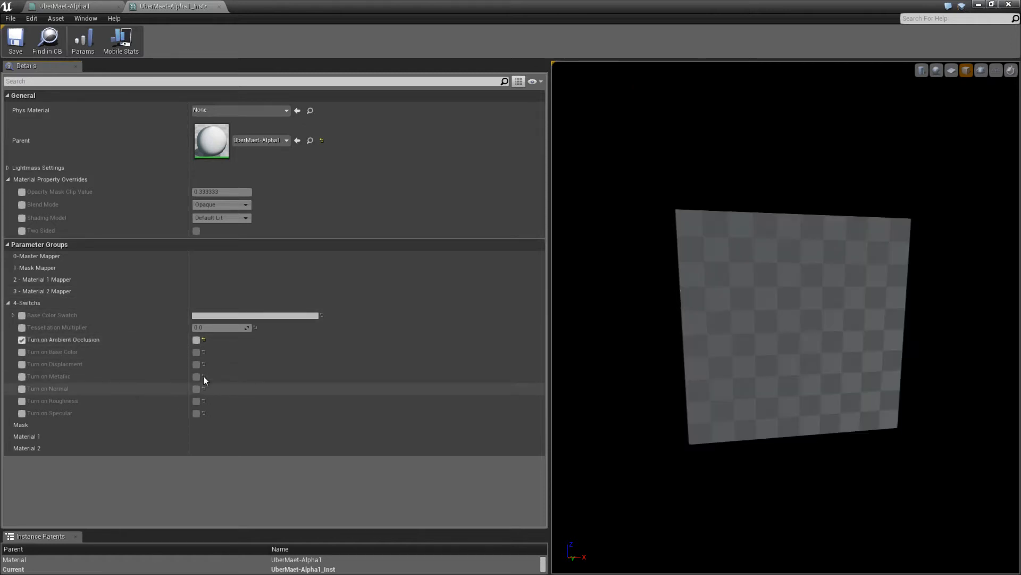
click(196, 339)
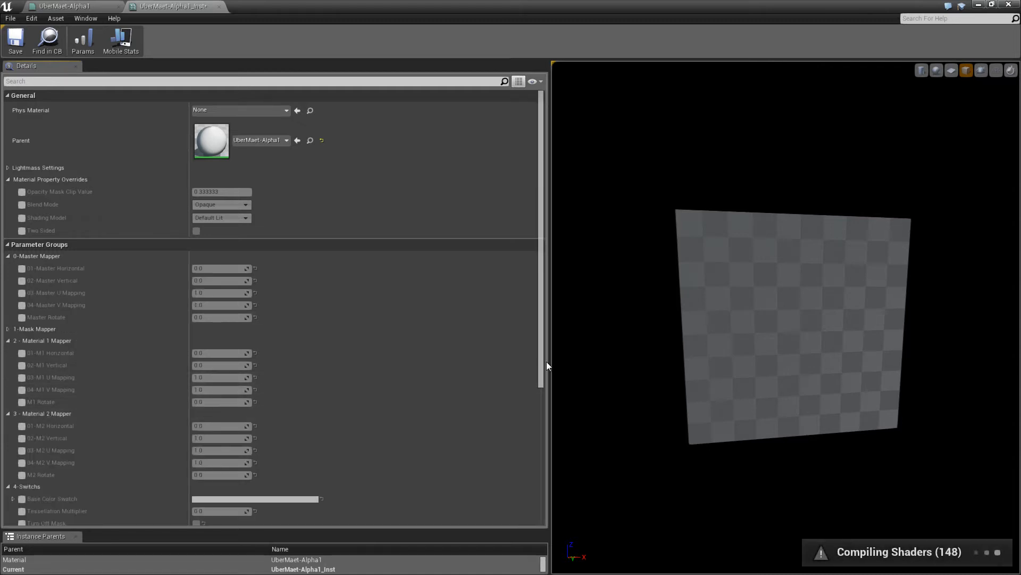
drag(749, 355, 585, 383)
scroll(422, 340, down, 3)
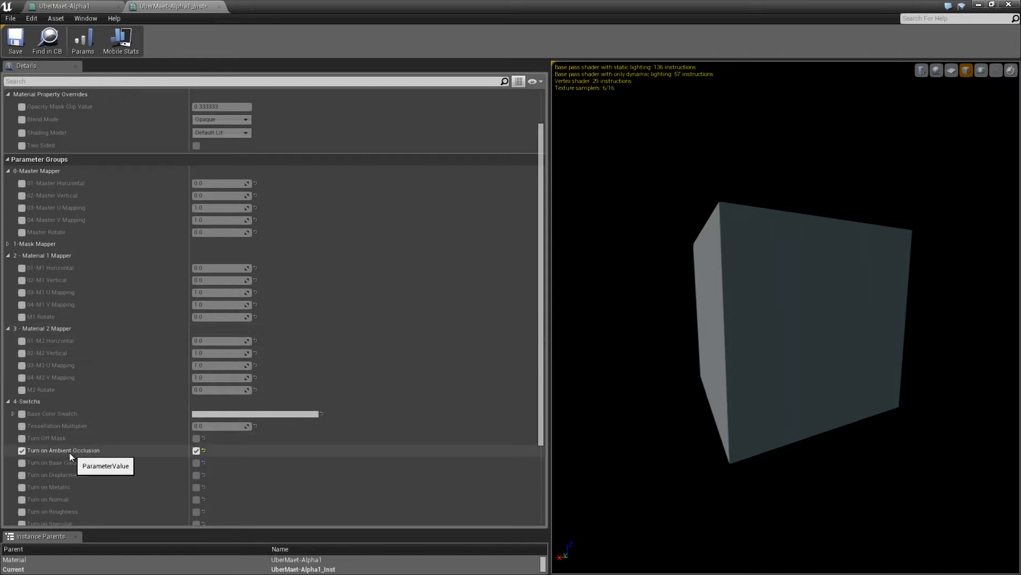
click(22, 450)
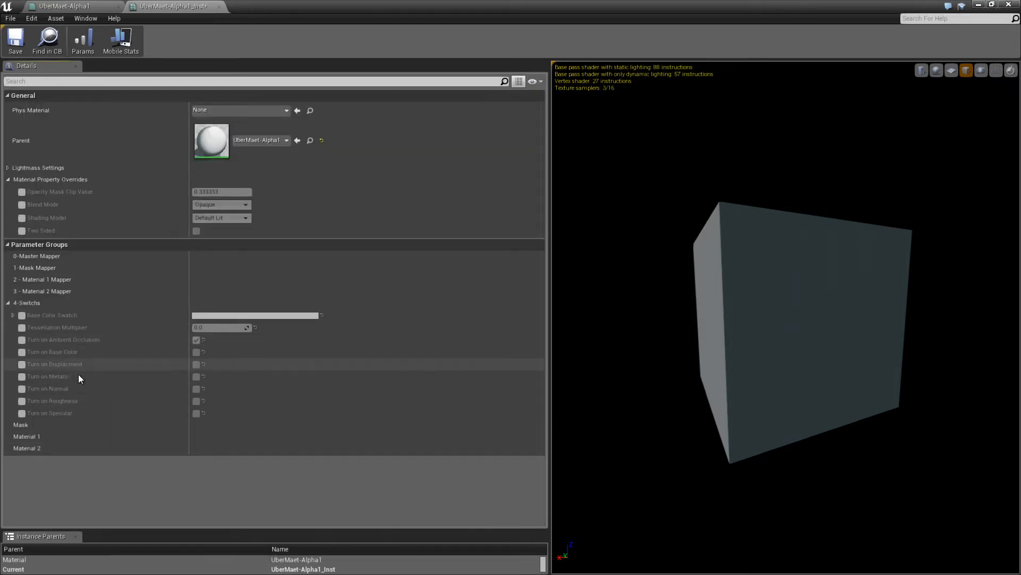
Override and enable the Turn on Base Color switch, and check the textured surface in the material preview
click(23, 352)
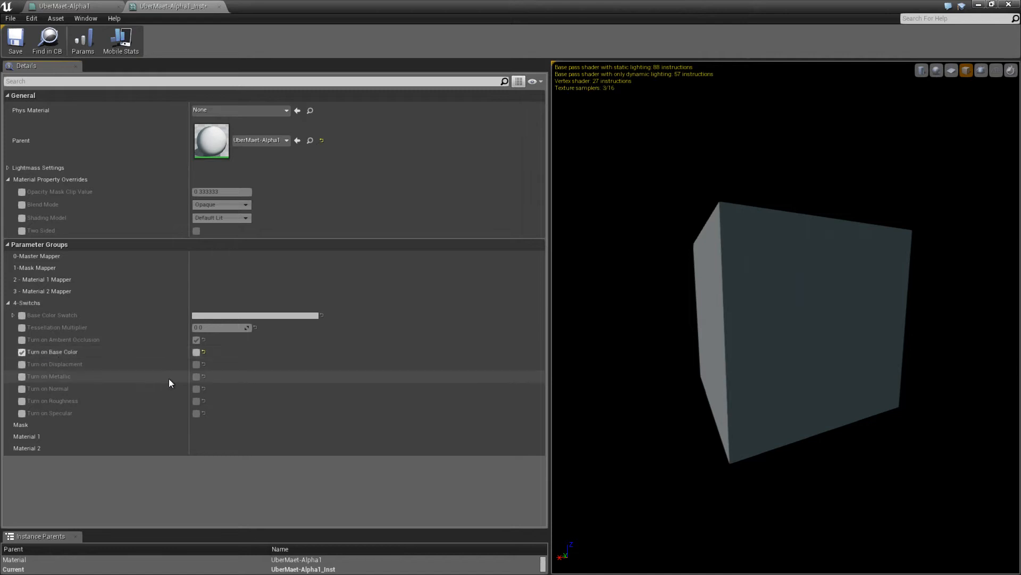
click(197, 352)
drag(742, 401, 787, 401)
mouse_move(685, 327)
mouse_down()
mouse_move(654, 332)
mouse_move(679, 337)
mouse_up()
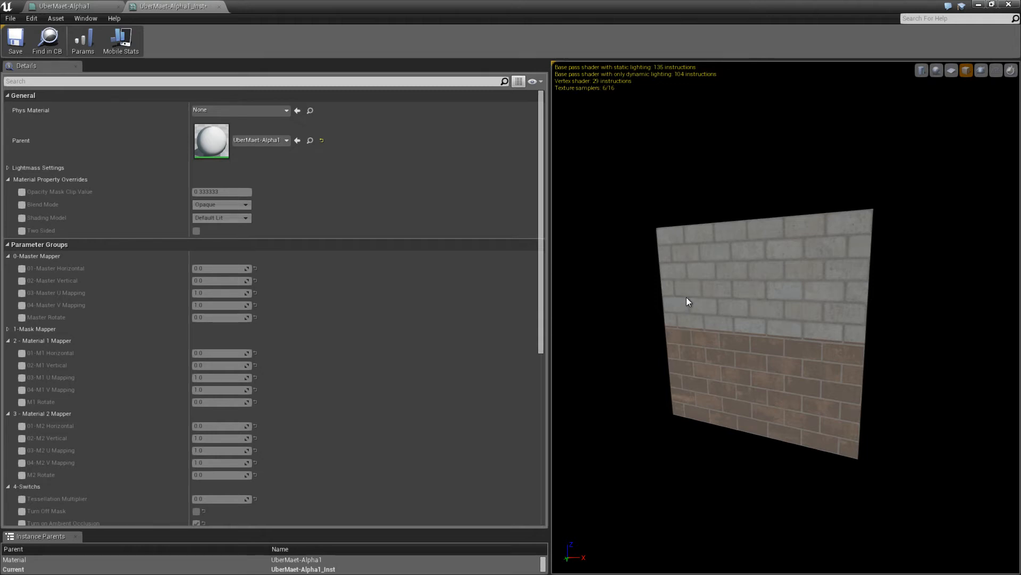
Enable the overrides for all Master Mapper parameters: horizontal, vertical, U mapping, V mapping and rotate
scroll(379, 358, down, 2)
scroll(379, 361, down, 3)
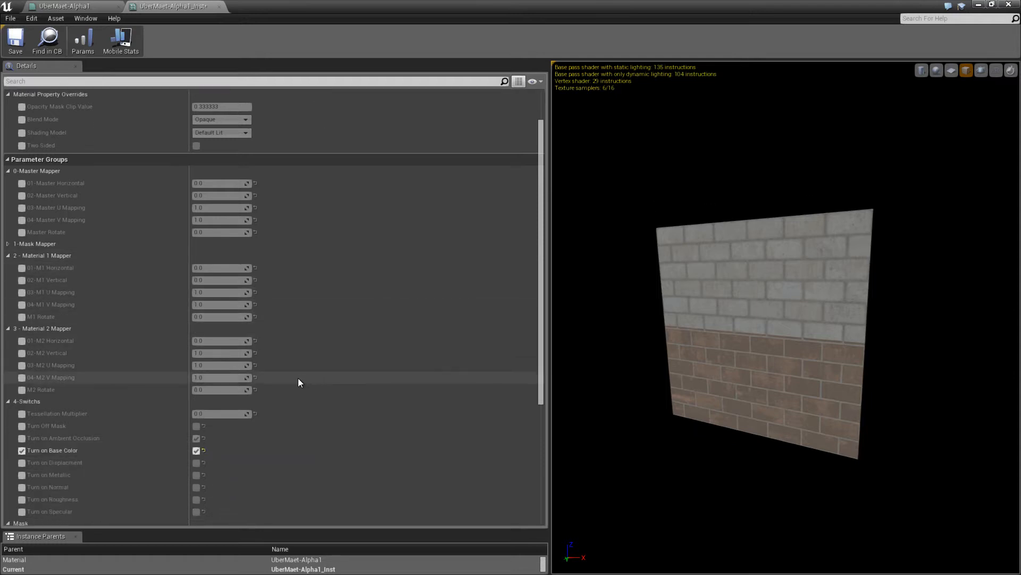
click(22, 183)
click(22, 195)
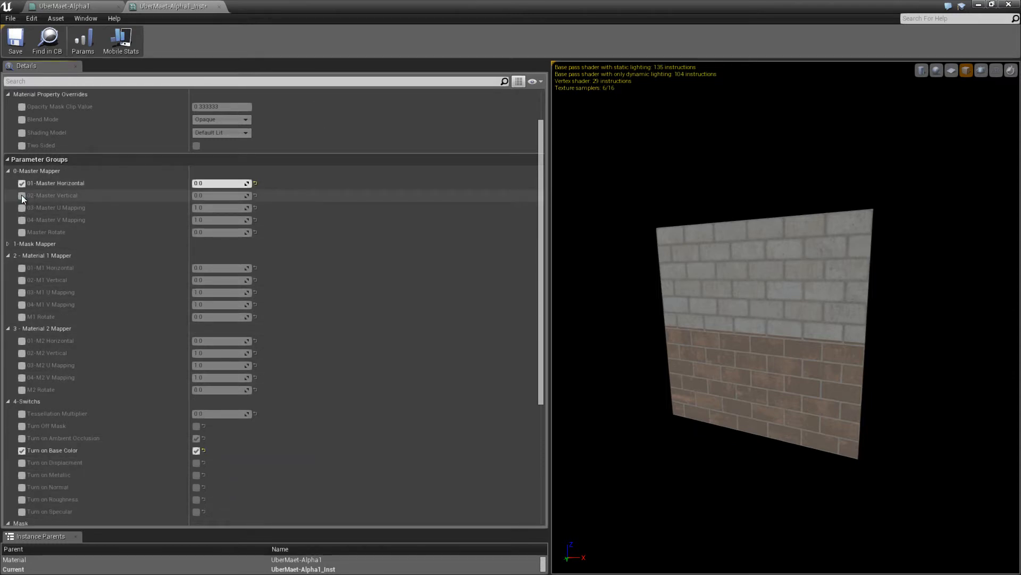
click(21, 207)
click(22, 219)
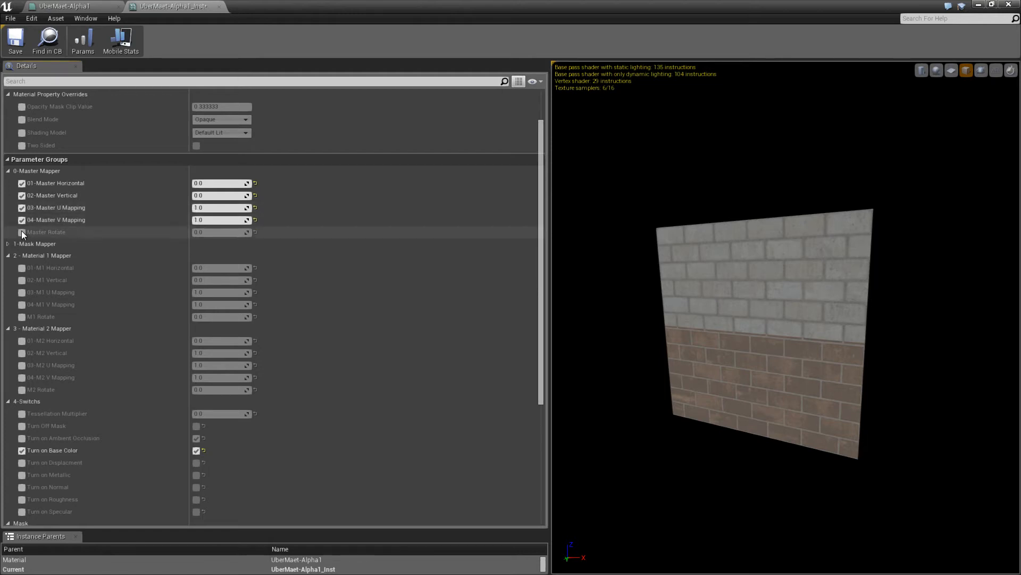
click(22, 232)
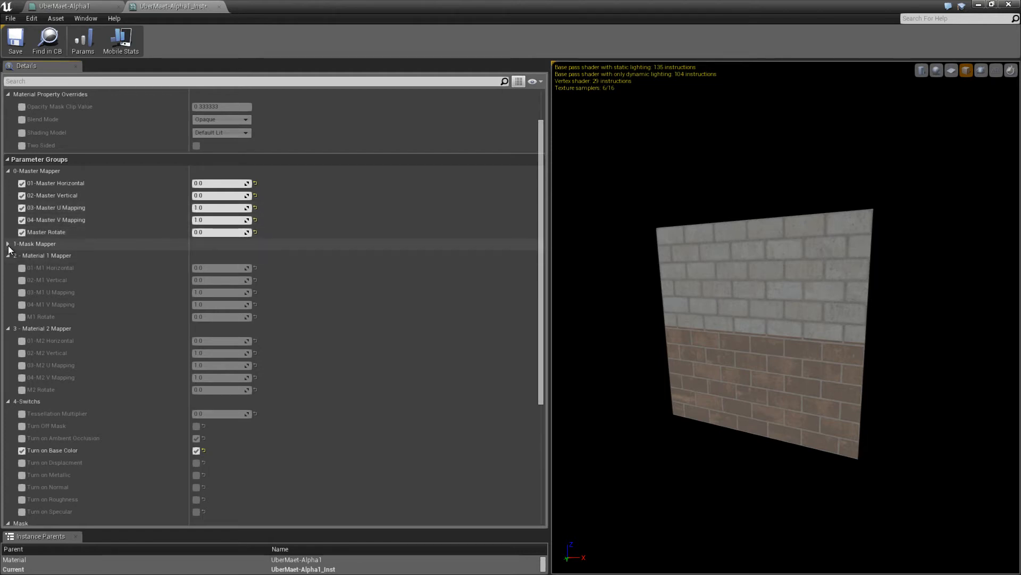
Expand the Mask Mapper group and enable its horizontal, vertical, U mapping, V mapping and rotate overrides
click(8, 244)
click(22, 256)
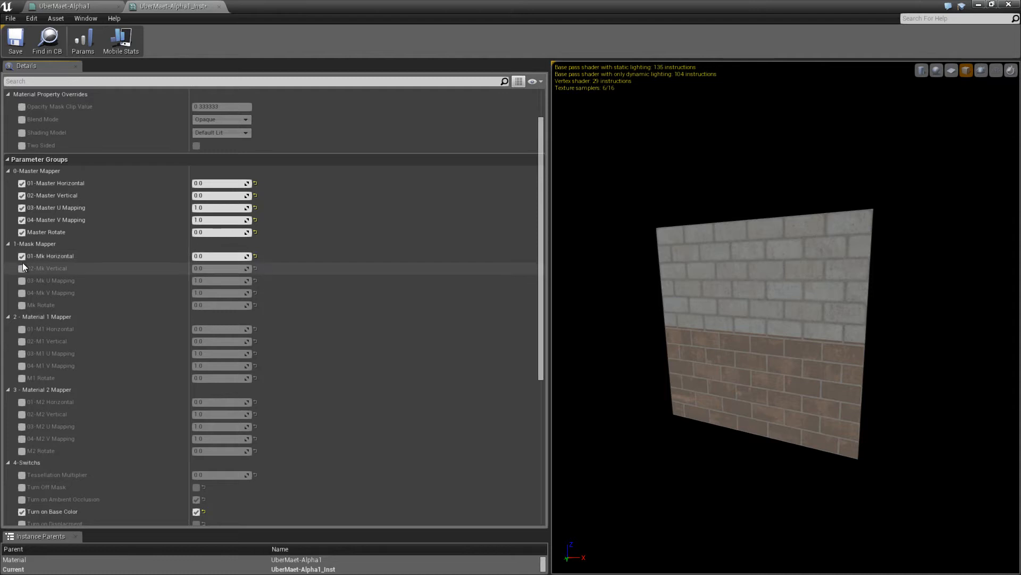
click(22, 268)
click(22, 280)
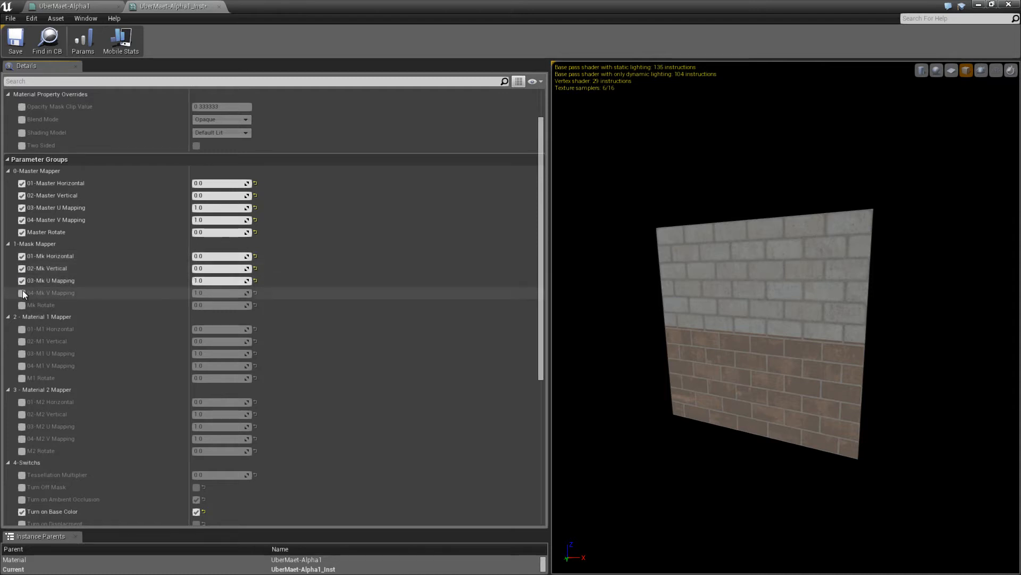
click(22, 293)
click(22, 306)
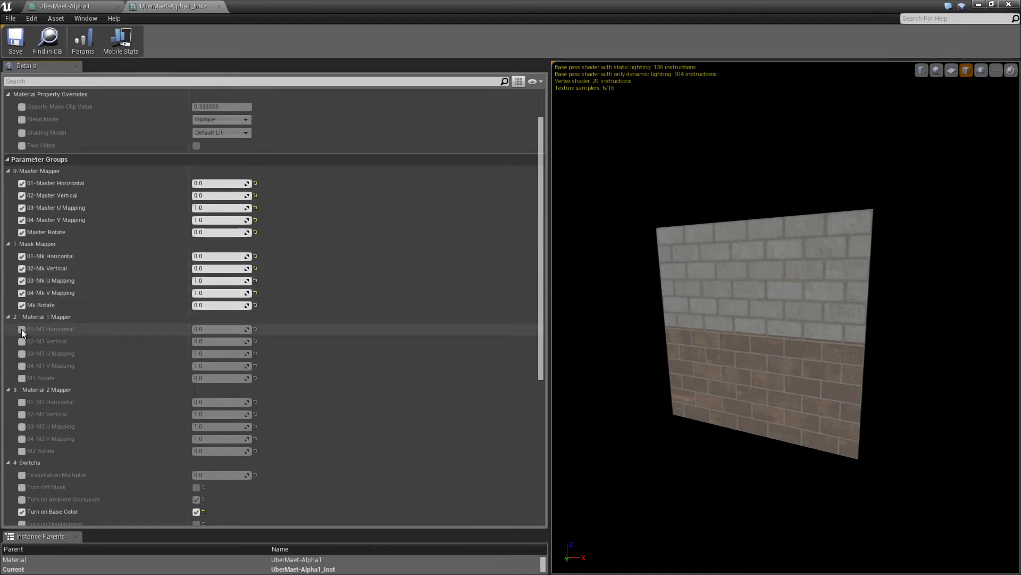
Enable the overrides for all five Material 1 Mapper parameters, from M1 Horizontal to M1 Rotate
click(21, 329)
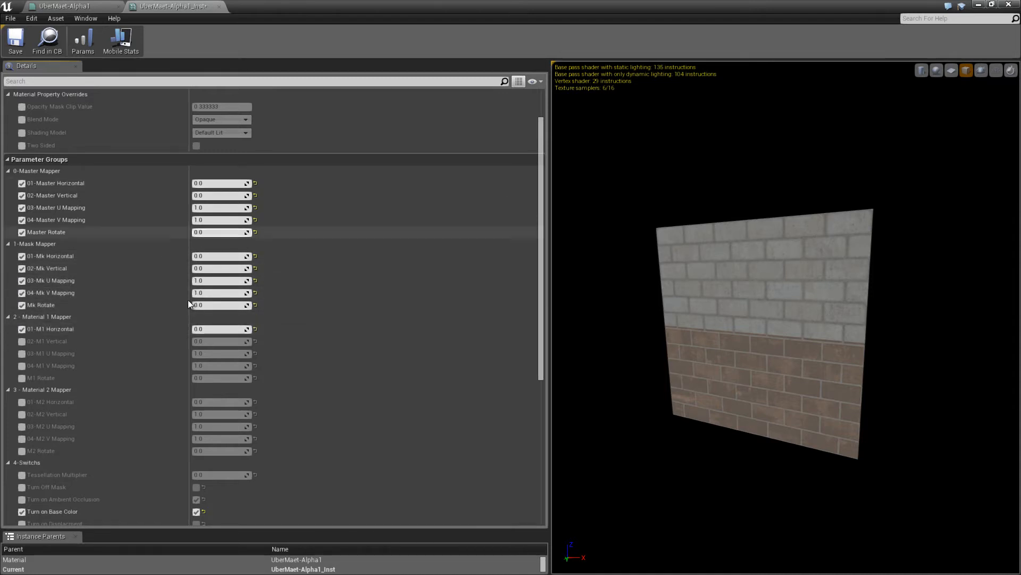
click(22, 341)
click(22, 353)
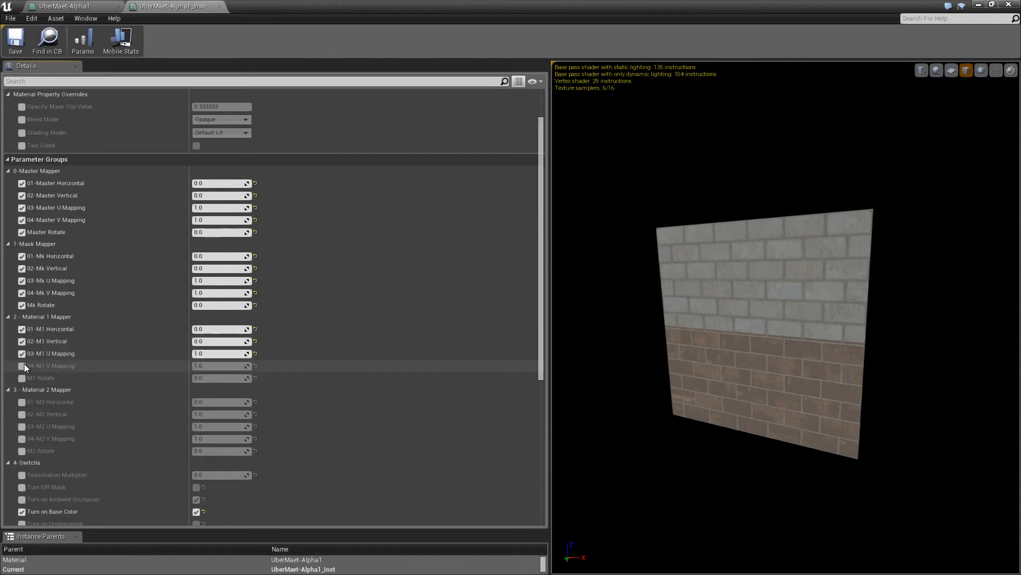
click(22, 366)
click(22, 378)
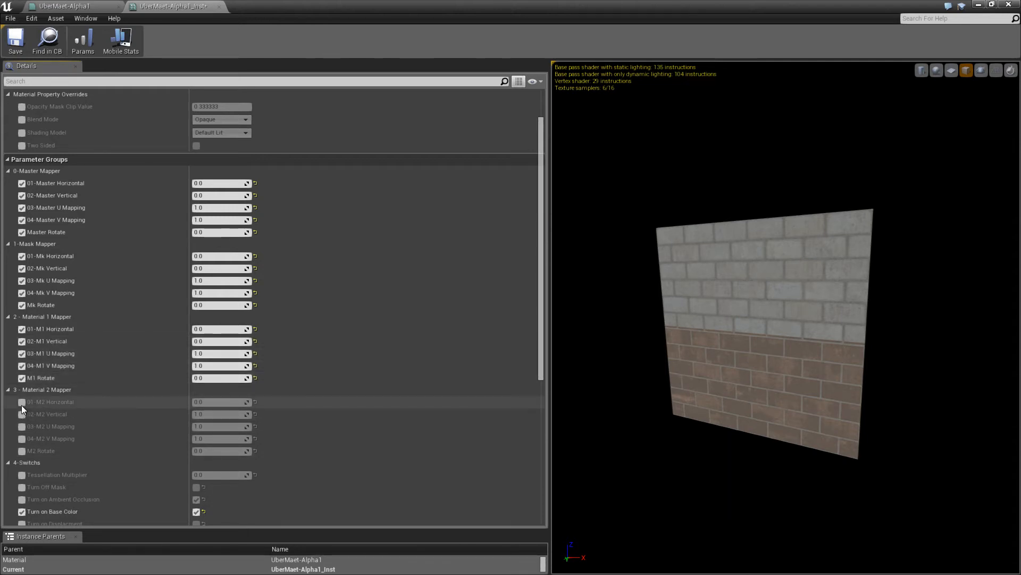
Enable the overrides for all five Material 2 Mapper parameters, from M2 Horizontal to M2 Rotate
click(21, 402)
click(22, 414)
click(22, 426)
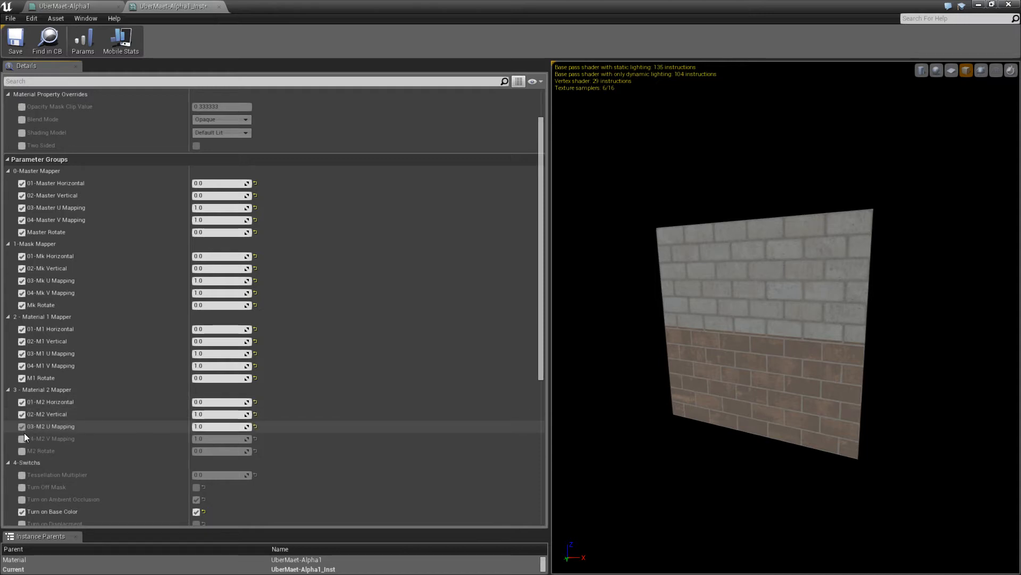
click(21, 439)
click(22, 451)
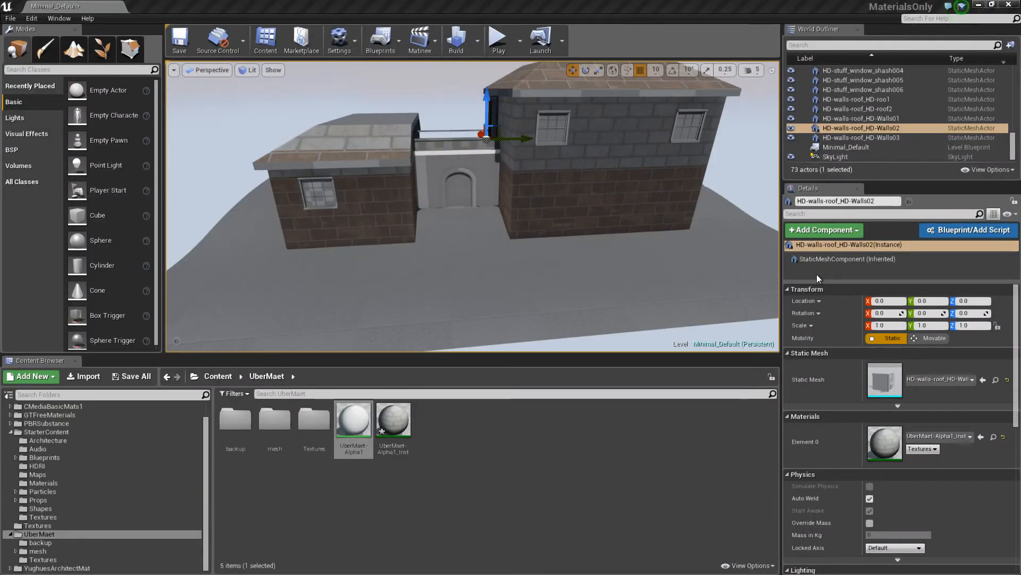
Examine the material on the house in the level and return to the instance's 4-Switchs and Mask parameters
right_drag(440, 313, 385, 279)
scroll(418, 330, down, 2)
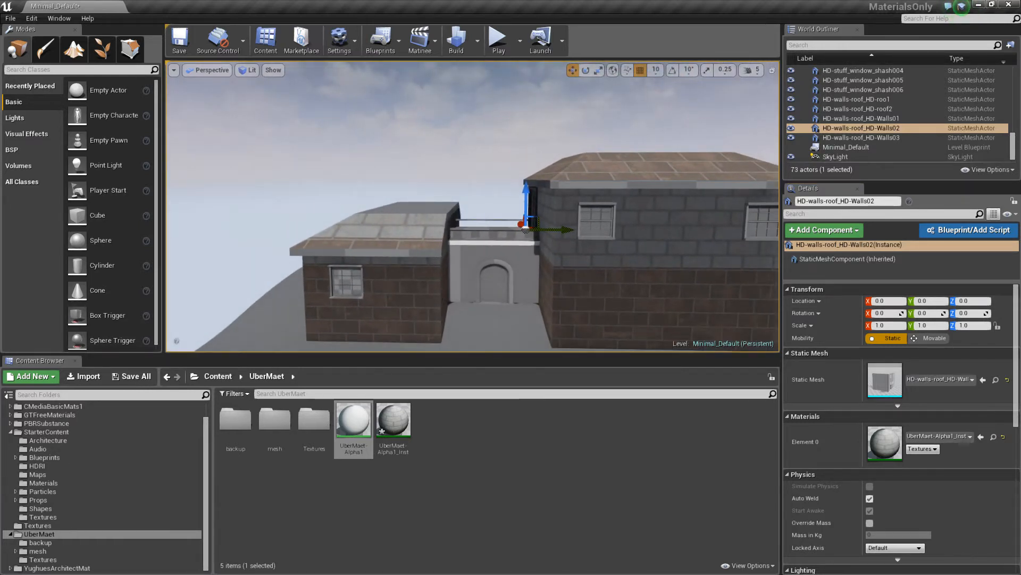
drag(0, 5, 183, 4)
double_click(182, 4)
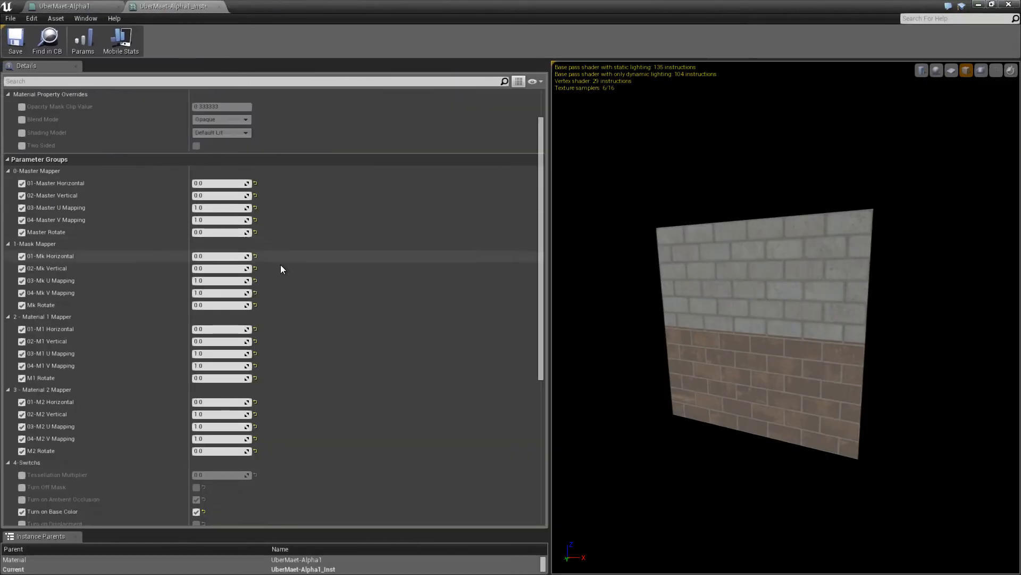
scroll(298, 282, down, 5)
scroll(299, 296, down, 1)
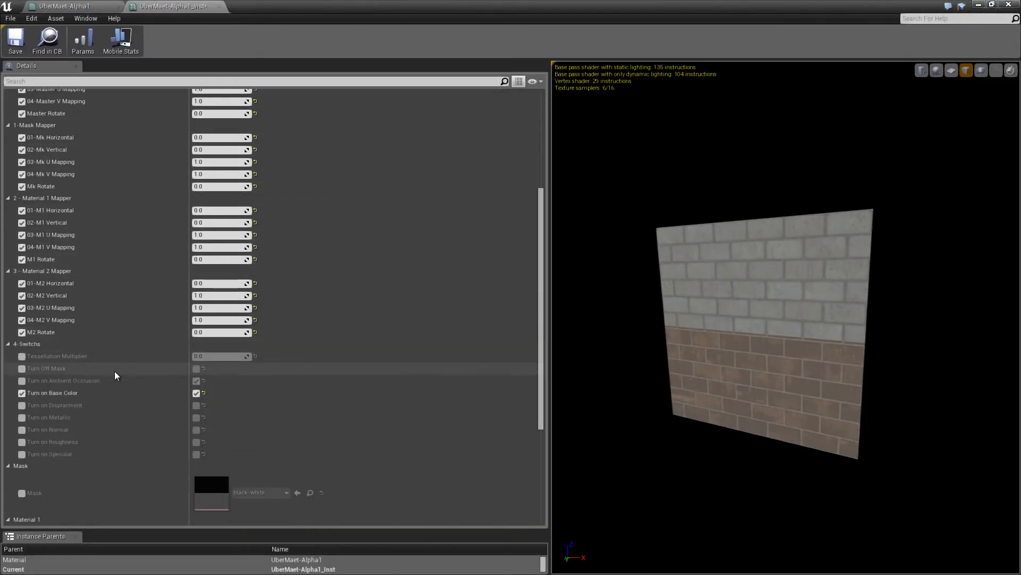
scroll(126, 375, down, 7)
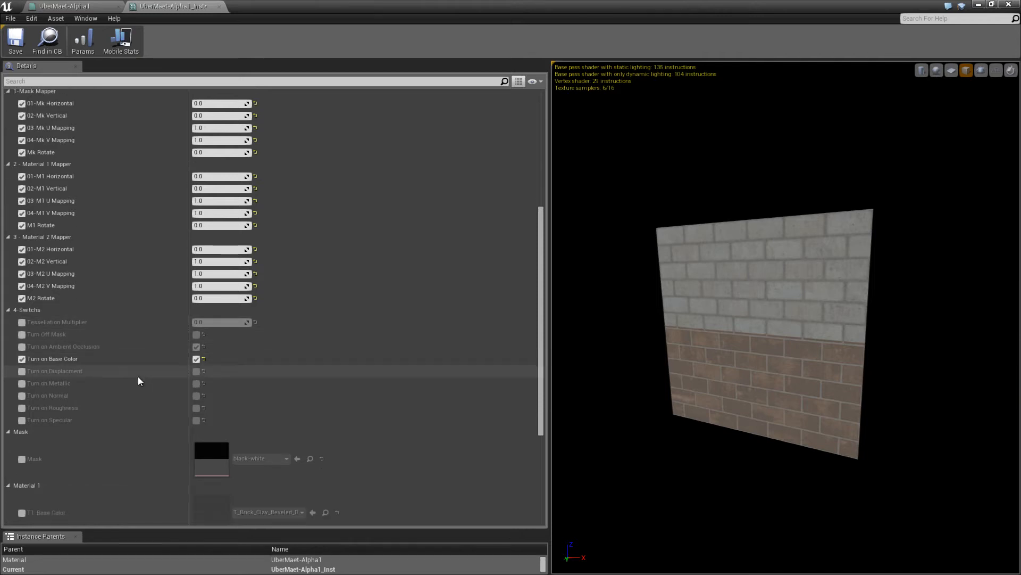
Examine the instance's 4-Switchs, Mask, Material 1 and Material 2 parameters against the two-brick preview wall
scroll(126, 375, down, 9)
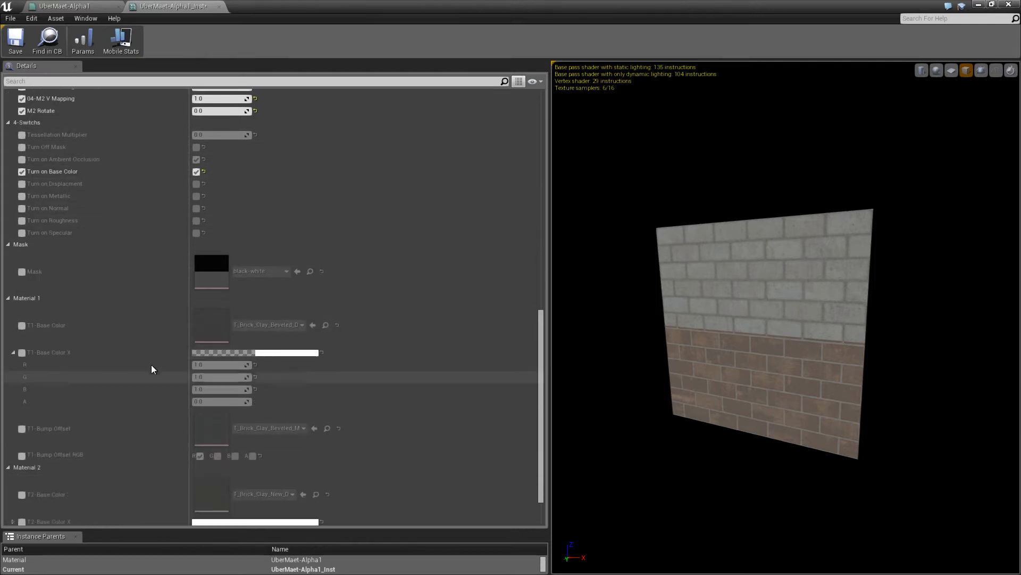
scroll(301, 282, up, 2)
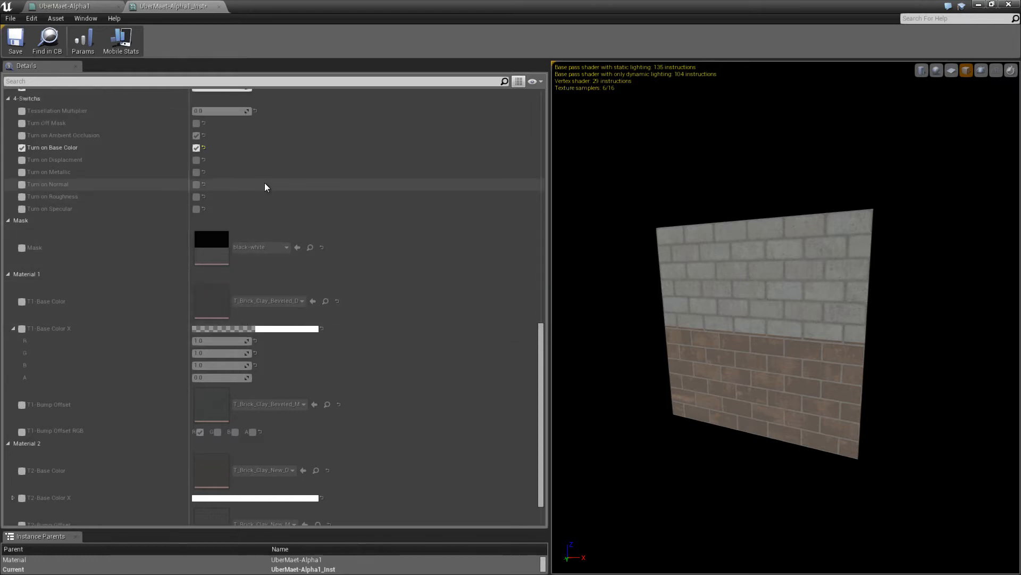
scroll(266, 187, down, 2)
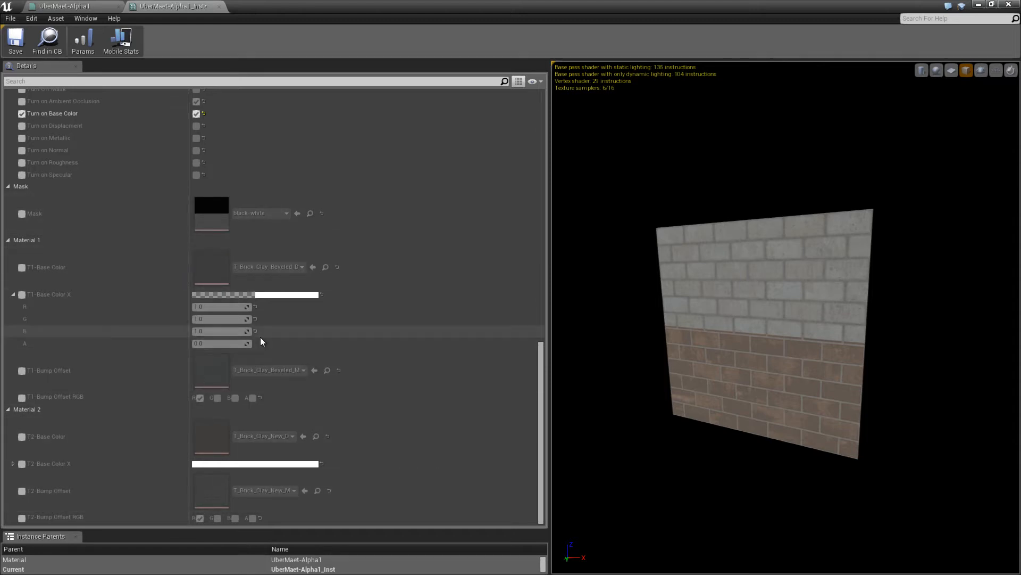
scroll(260, 338, up, 1)
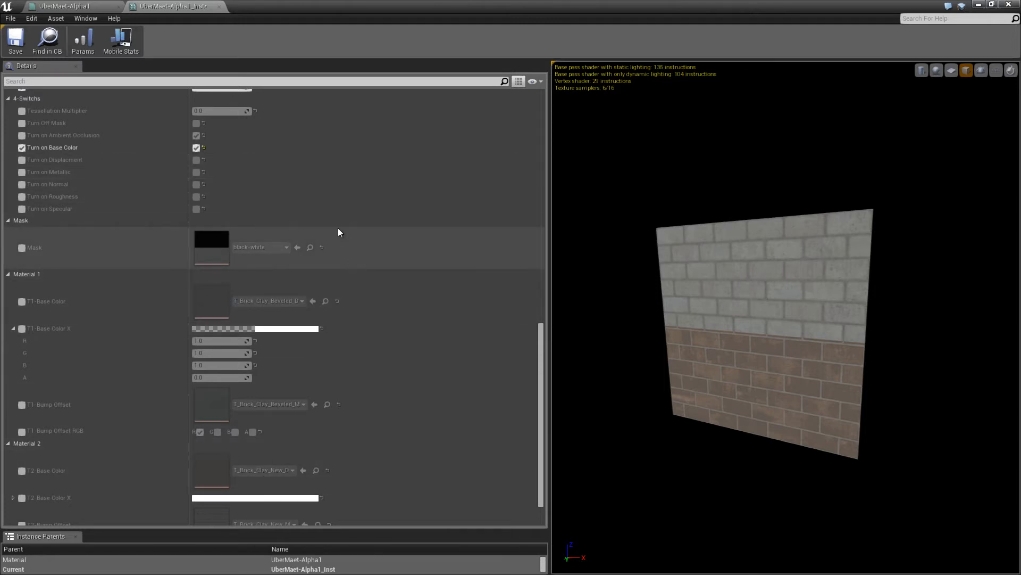
scroll(307, 180, up, 1)
scroll(305, 185, up, 4)
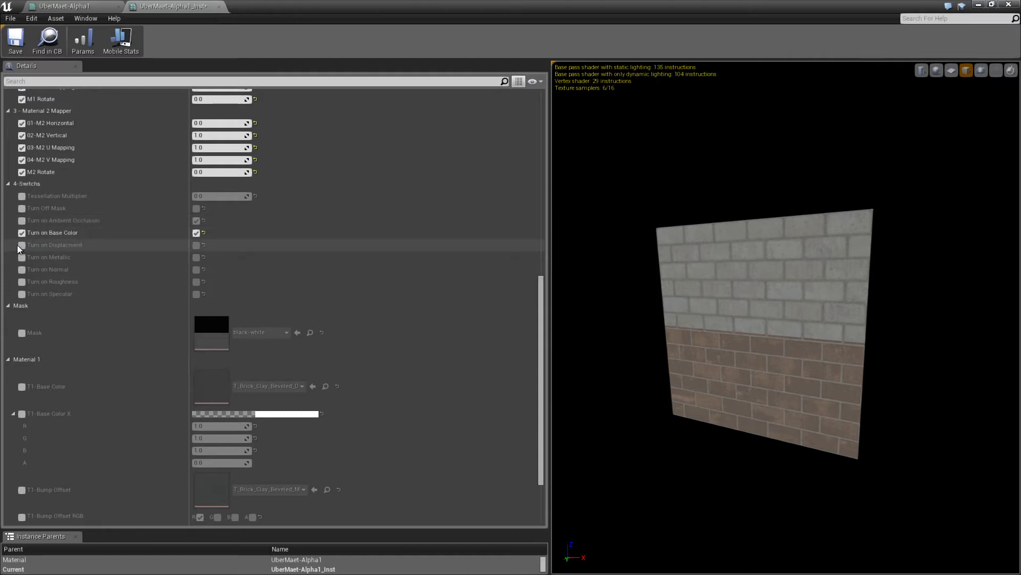
drag(787, 353, 731, 355)
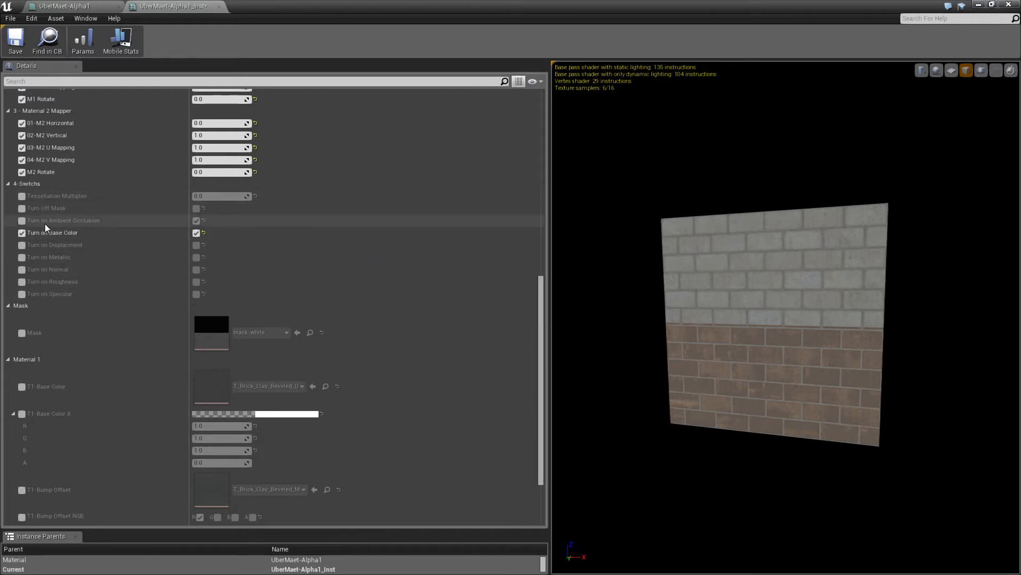
Override the Turn Off Mask switch, enable it and inspect the preview wall without the mask
click(22, 209)
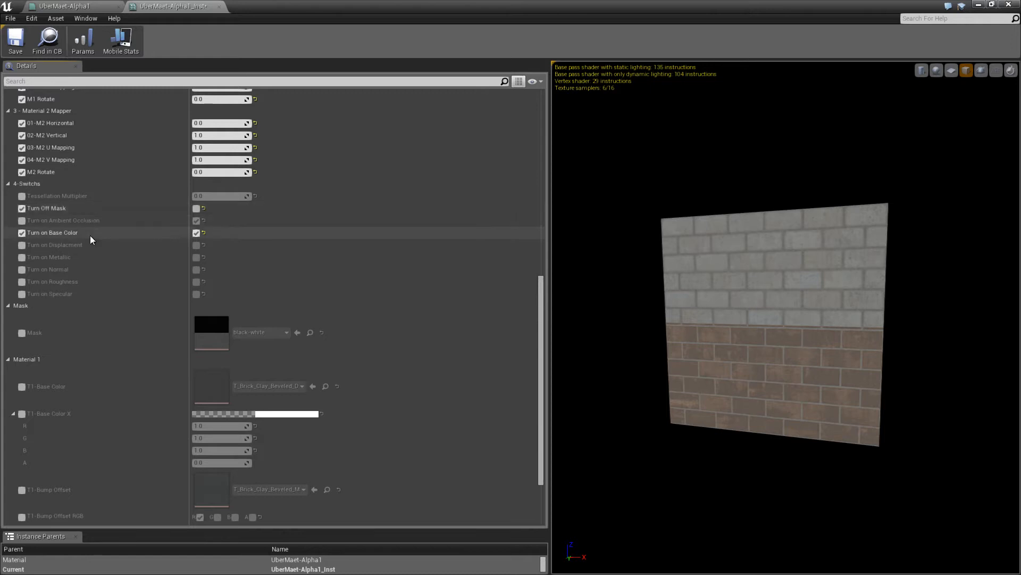
click(196, 210)
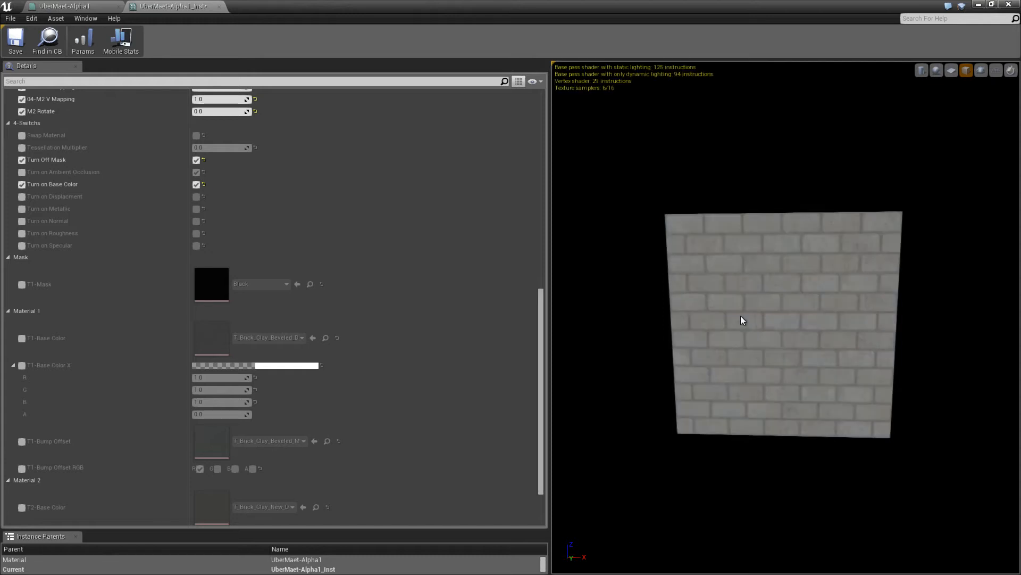
drag(741, 315, 723, 316)
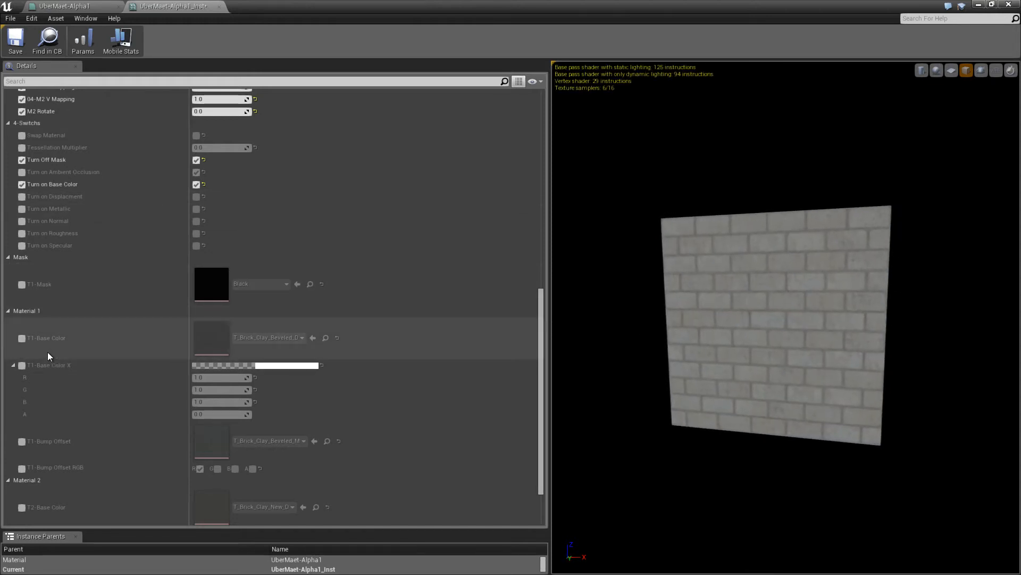
Override Swap Material and try it on and off on the preview wall, and remove the Turn Off Mask override
scroll(82, 481, down, 1)
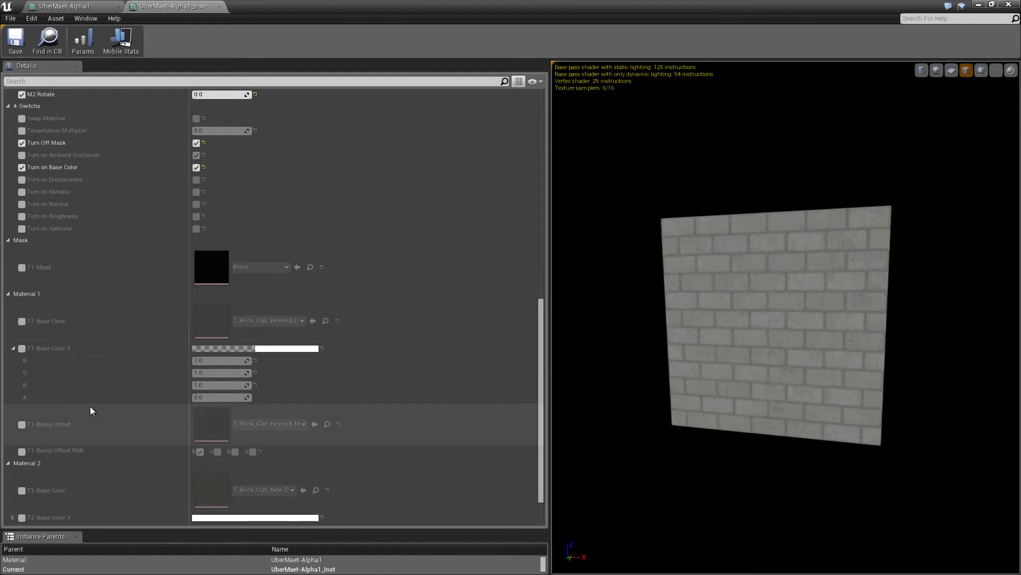
scroll(77, 328, down, 2)
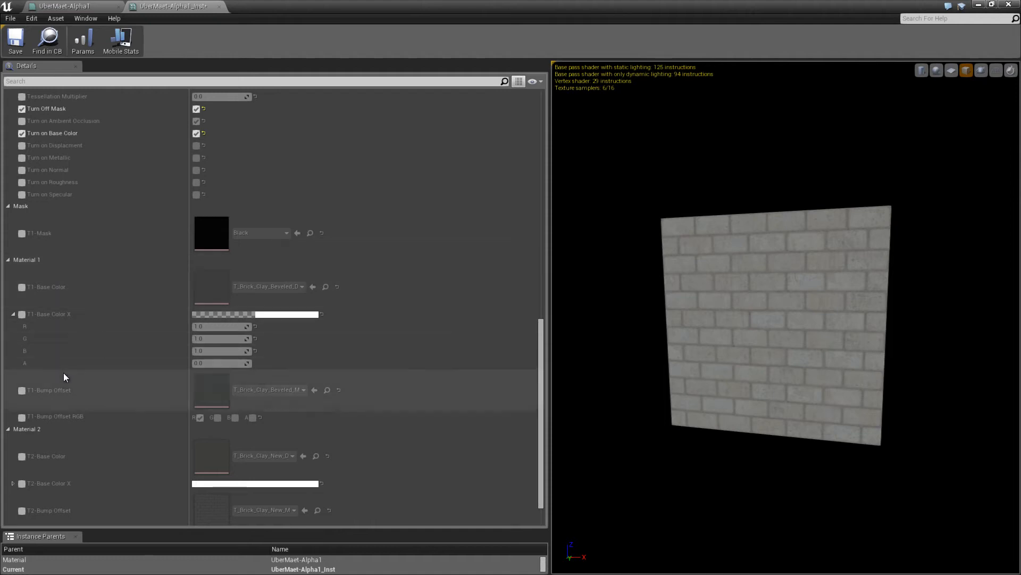
scroll(116, 346, up, 5)
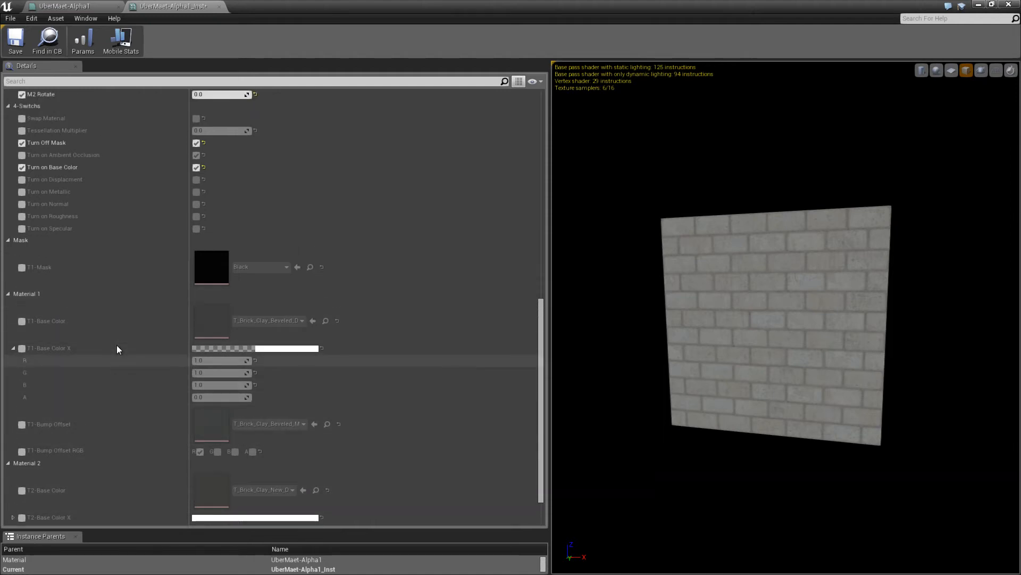
scroll(130, 313, up, 4)
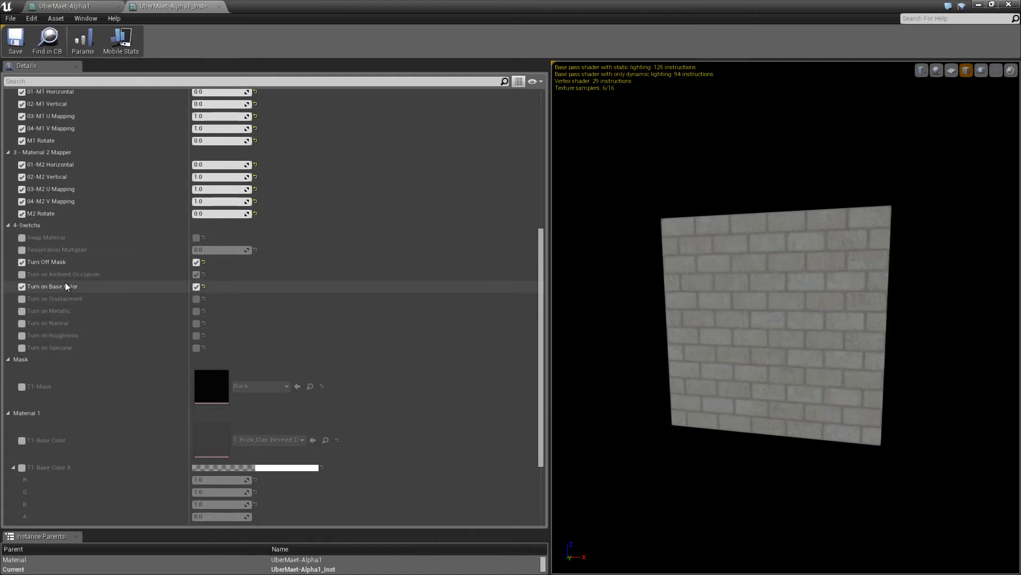
click(22, 238)
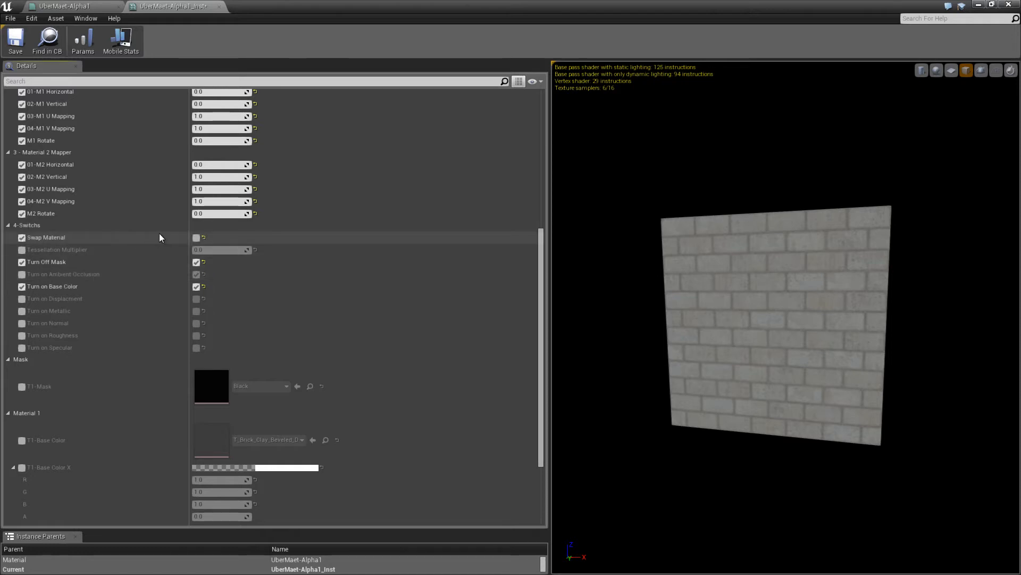
drag(717, 399, 694, 390)
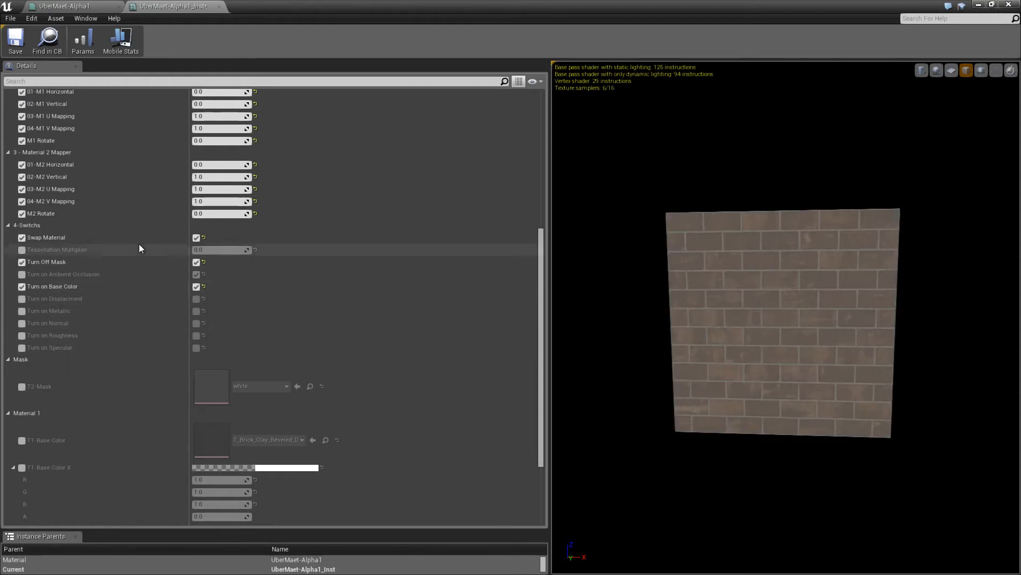
click(197, 237)
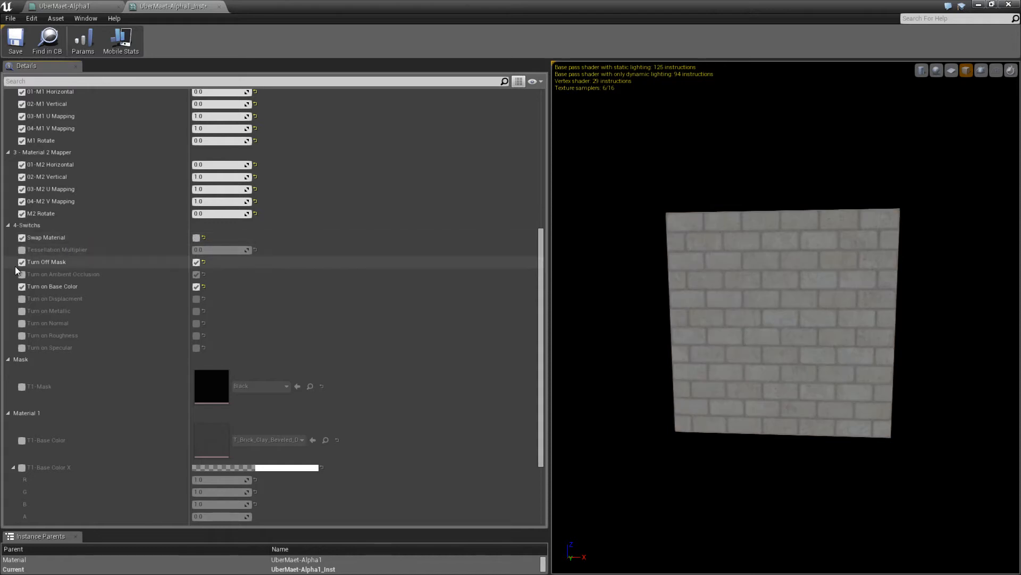
click(19, 263)
drag(720, 371, 770, 268)
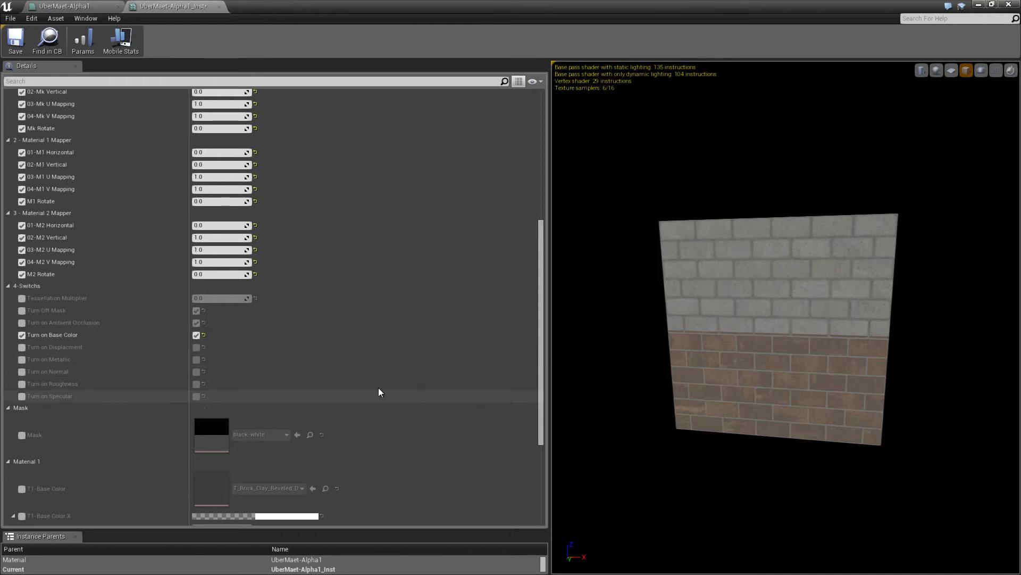
Enable the Mask override and assign the WallDamage1 texture from the UberMaet Textures folder as the mask
click(24, 433)
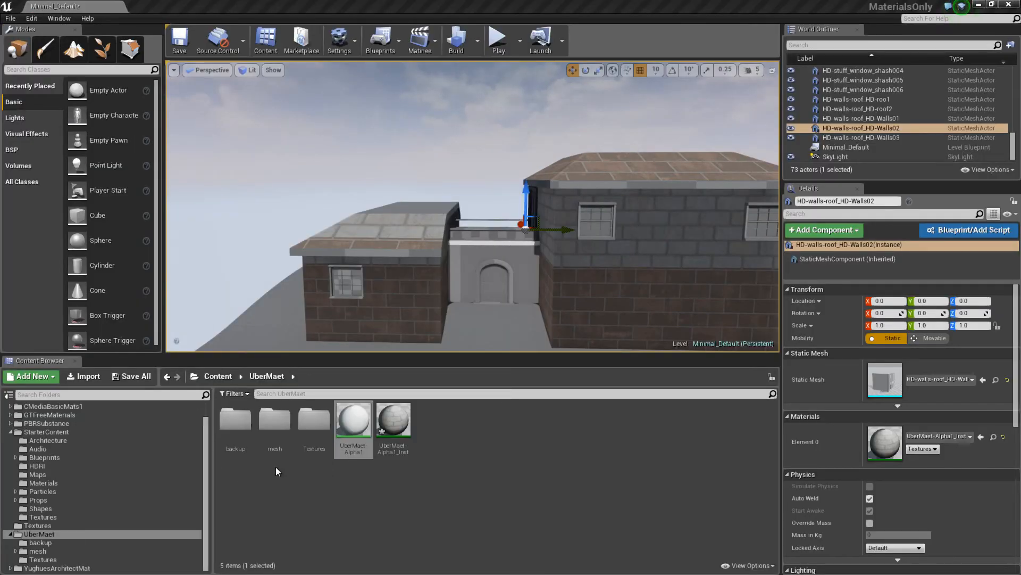
double_click(313, 420)
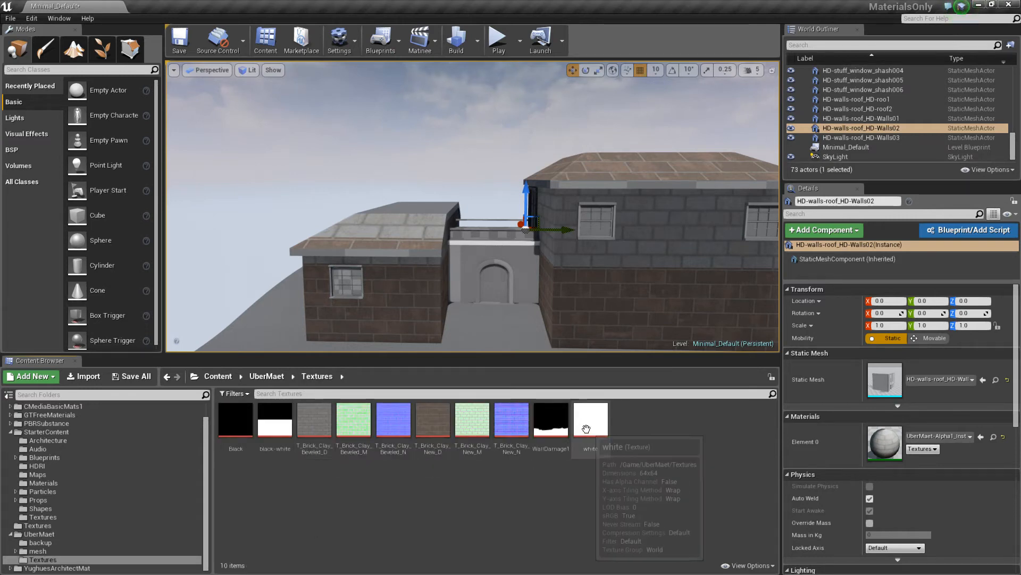
click(551, 423)
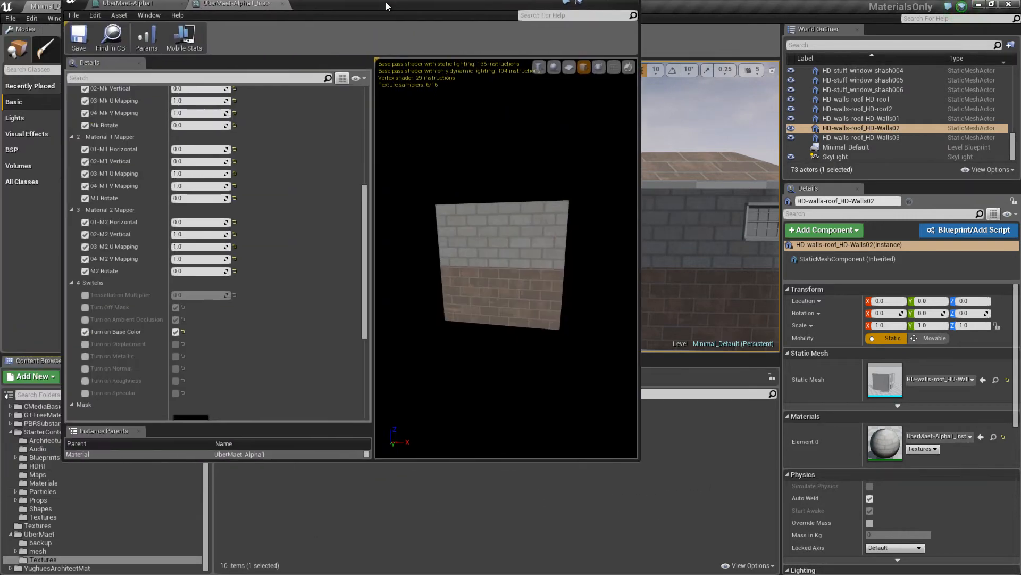
drag(385, 1, 274, 54)
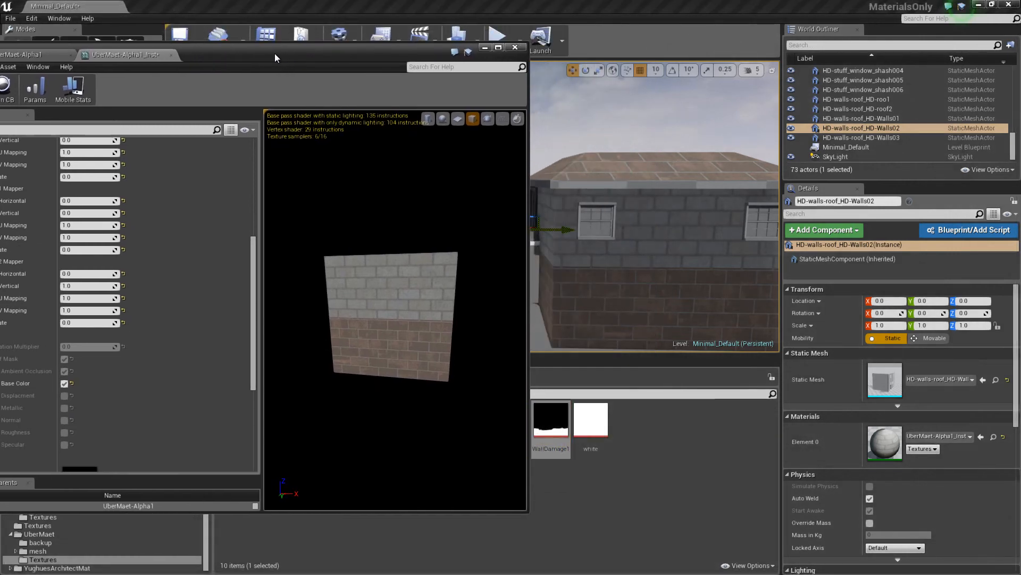
click(550, 425)
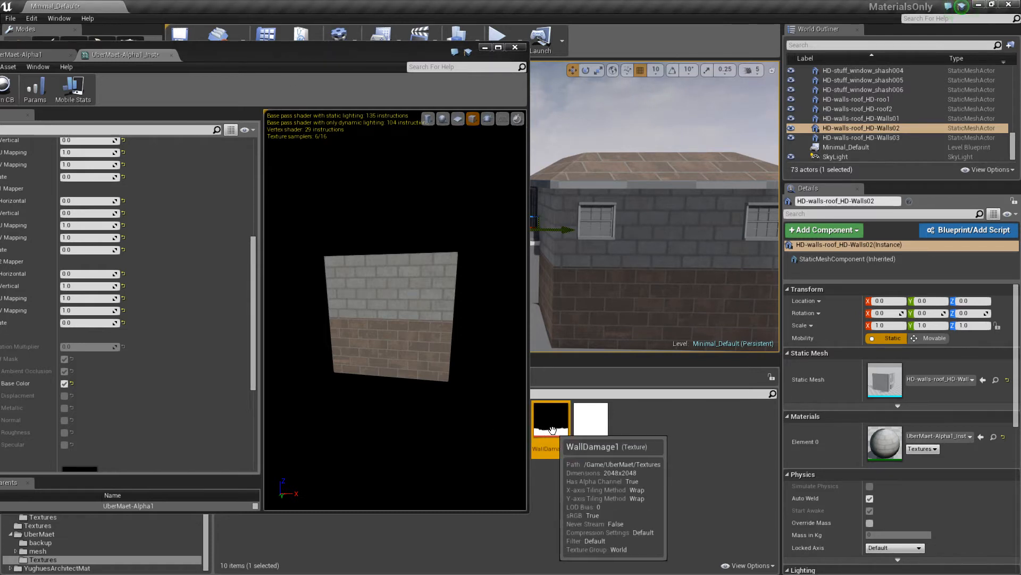
drag(336, 57, 464, 0)
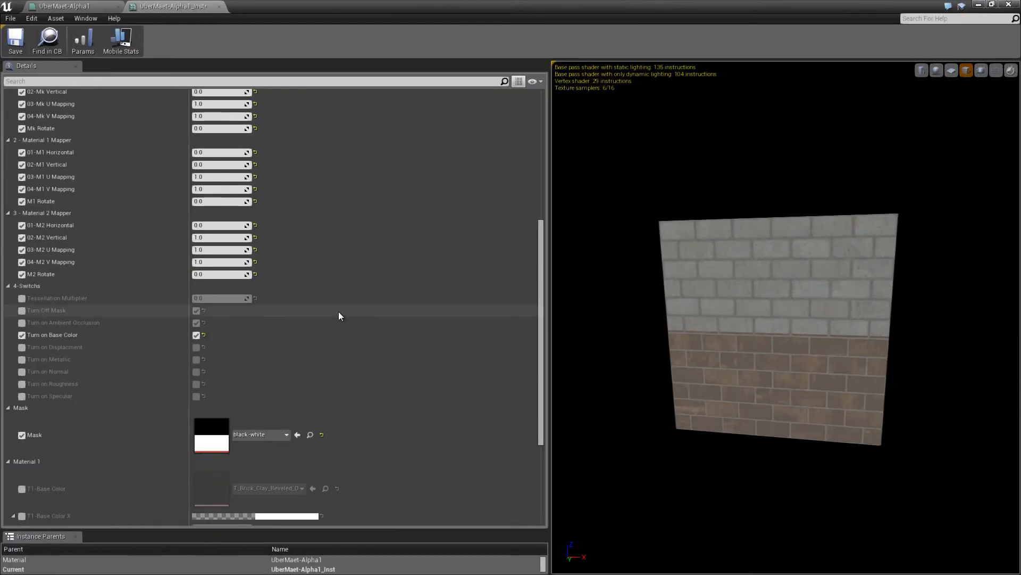
scroll(271, 377, down, 2)
click(297, 400)
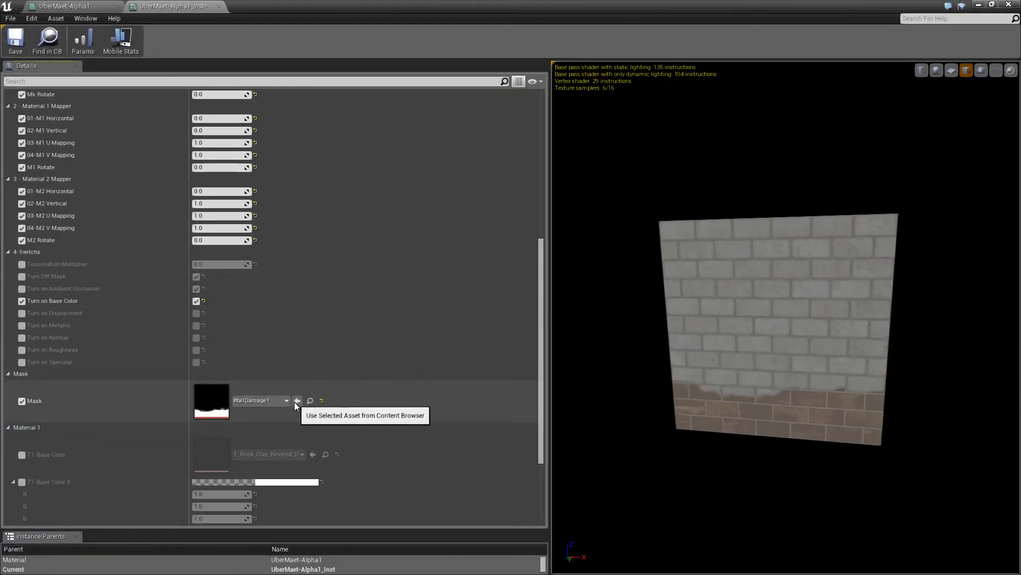
Examine the WallDamage1 mask's transition between the two brick materials on the preview wall, close up and from several angles
drag(563, 365, 607, 398)
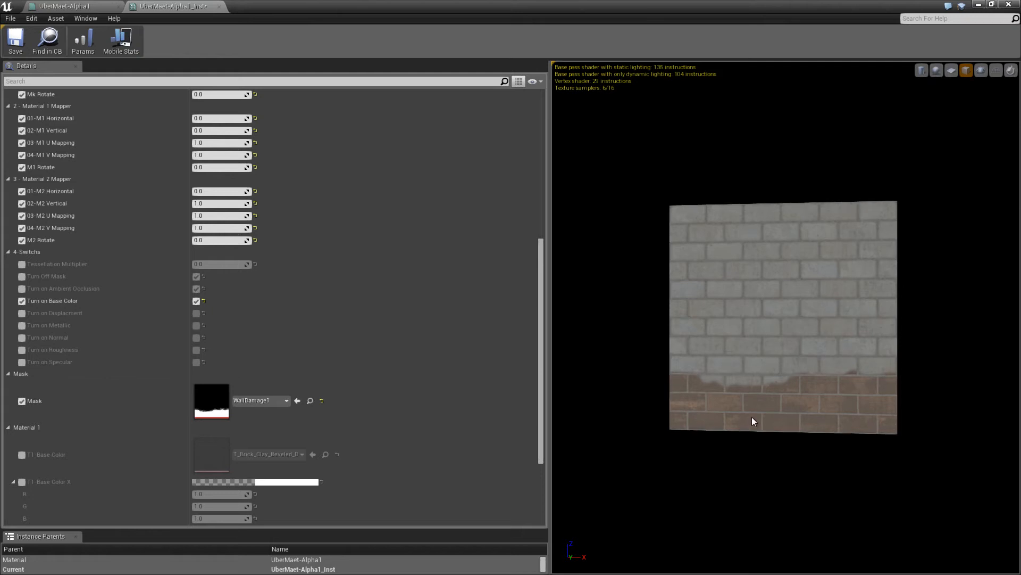
scroll(748, 418, up, 1)
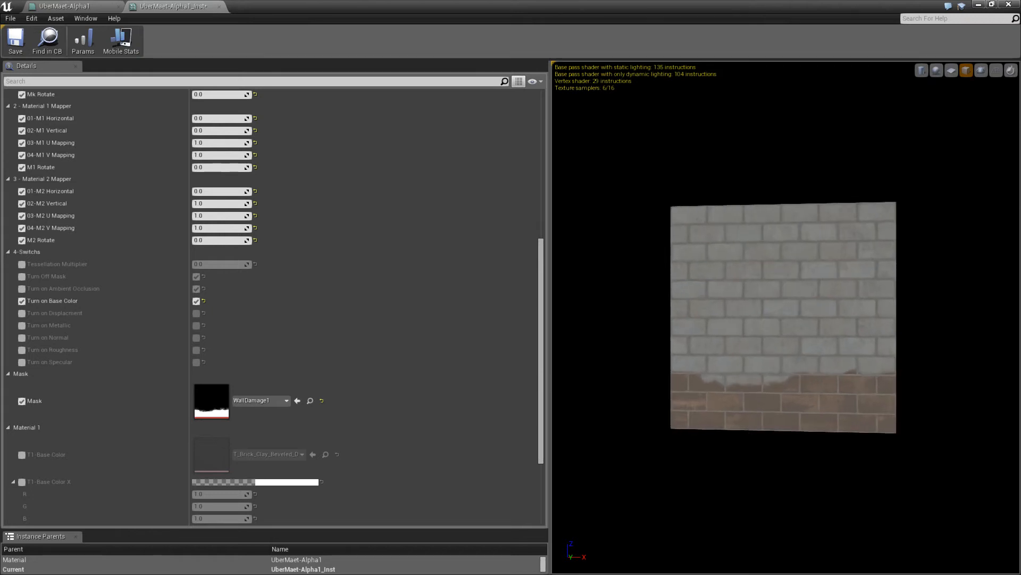
scroll(749, 430, up, 6)
drag(749, 430, 802, 426)
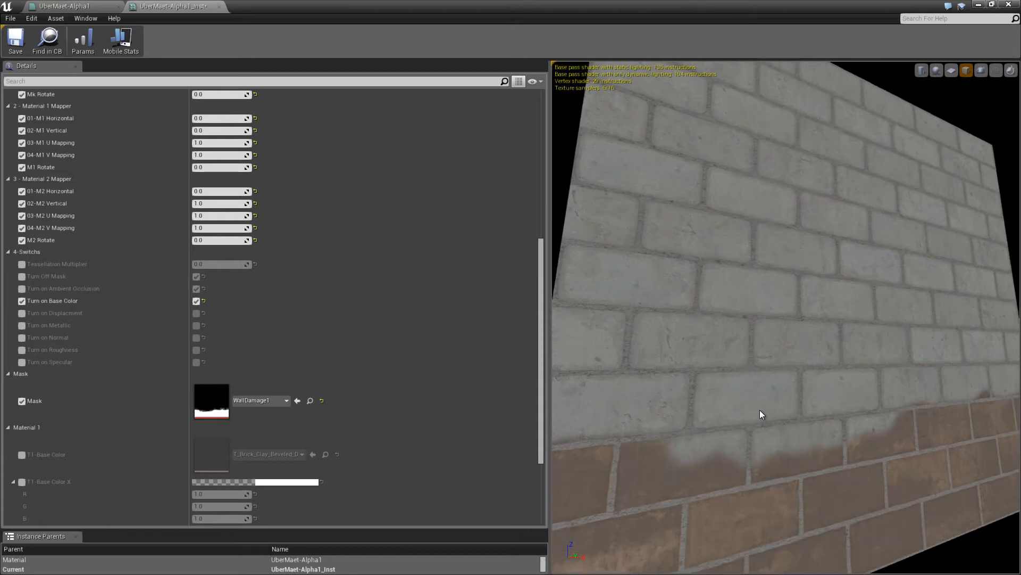
drag(746, 439, 817, 423)
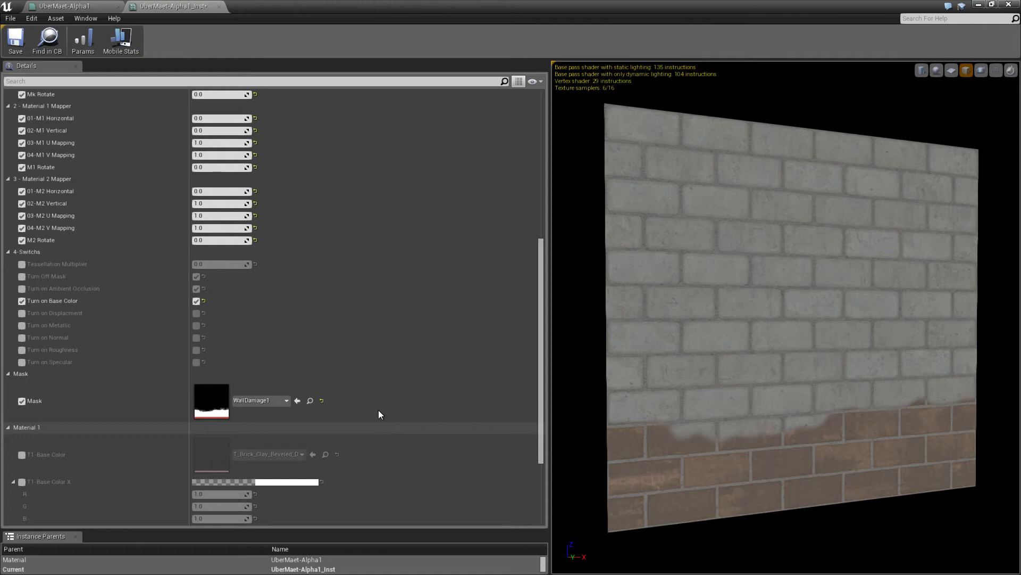
drag(700, 401, 665, 402)
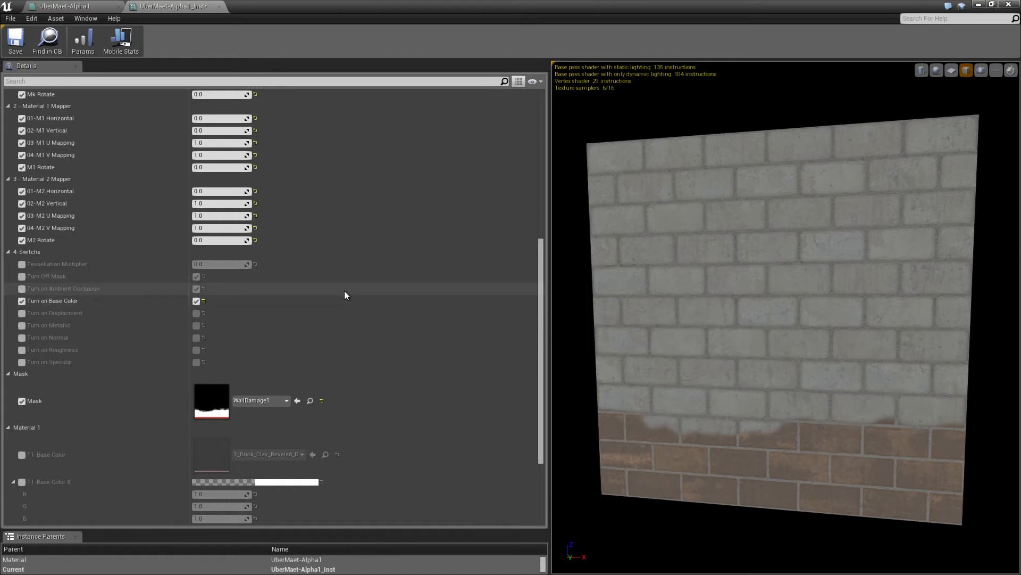
scroll(344, 291, up, 1)
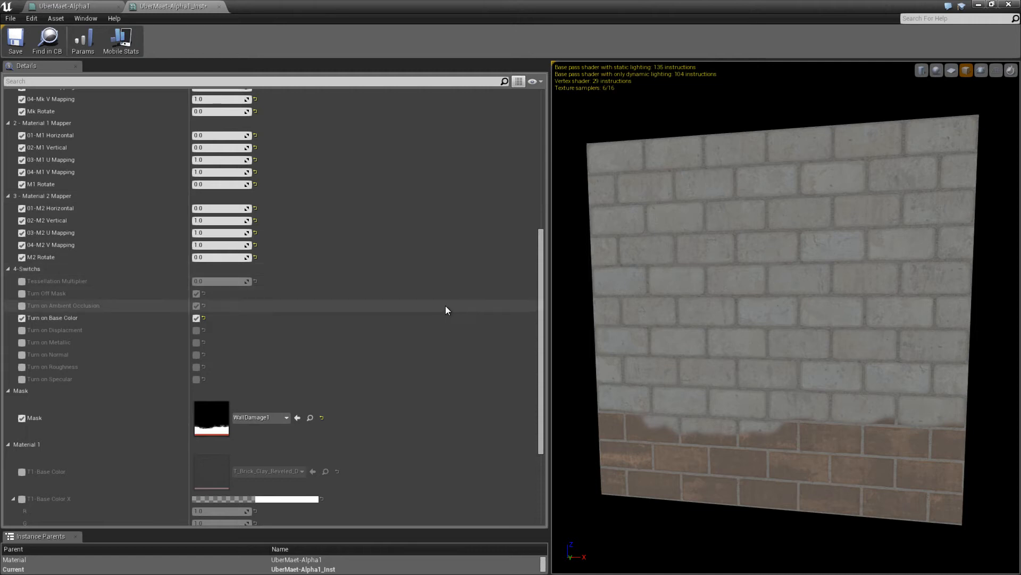
drag(806, 251, 846, 223)
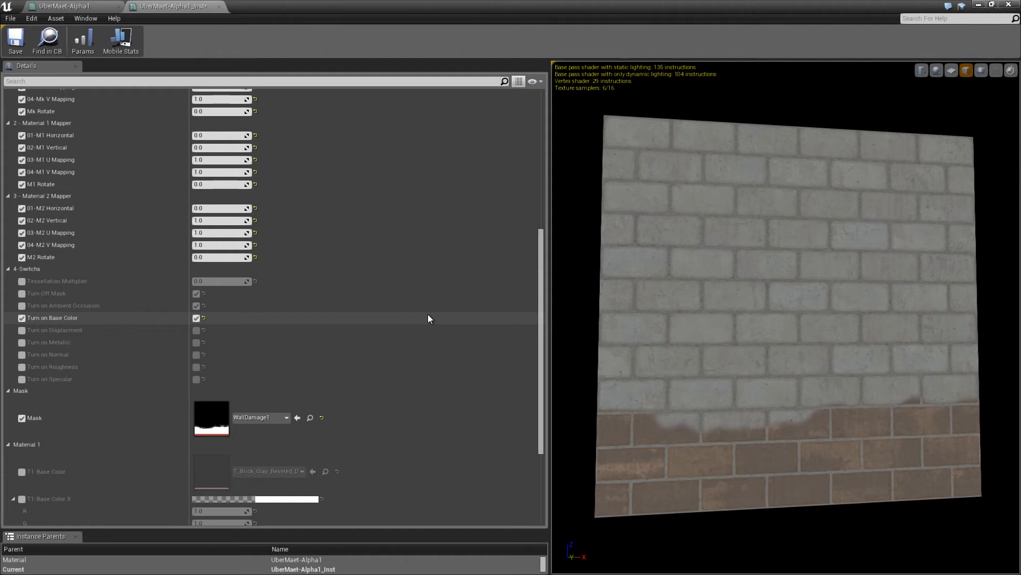
drag(653, 210, 743, 331)
drag(728, 368, 716, 370)
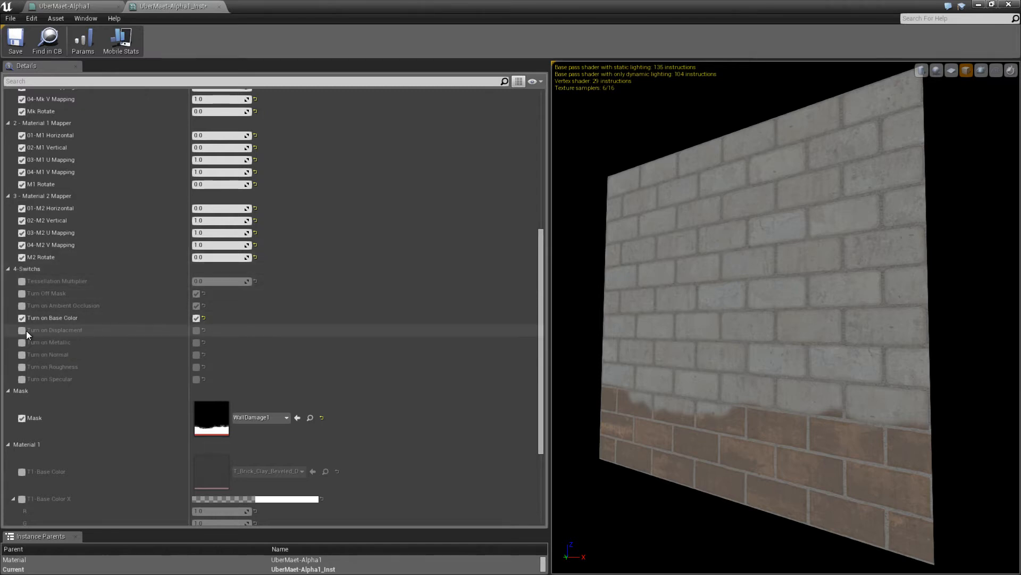
drag(766, 339, 771, 373)
drag(754, 262, 749, 337)
drag(702, 382, 818, 368)
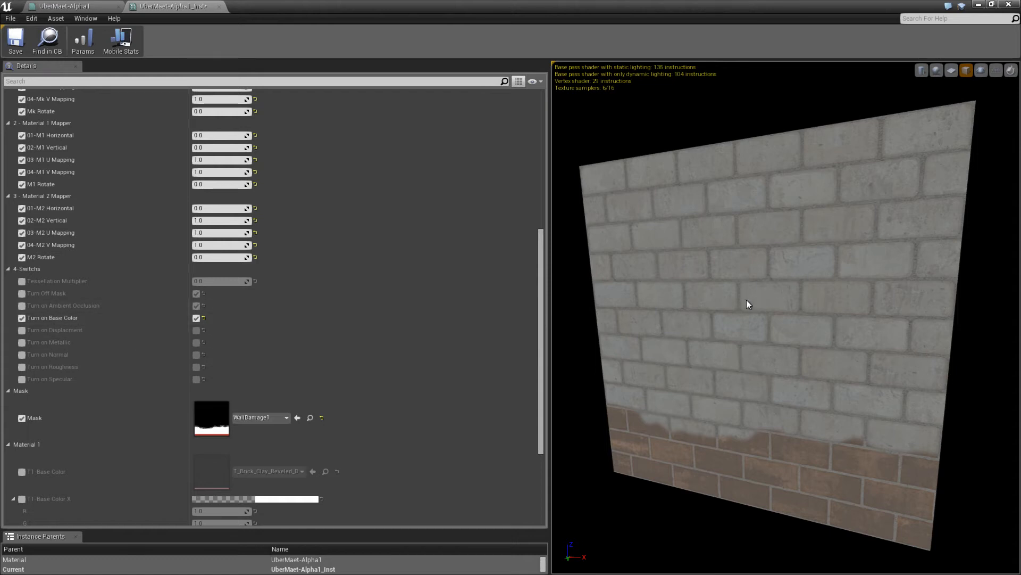
drag(746, 301, 719, 303)
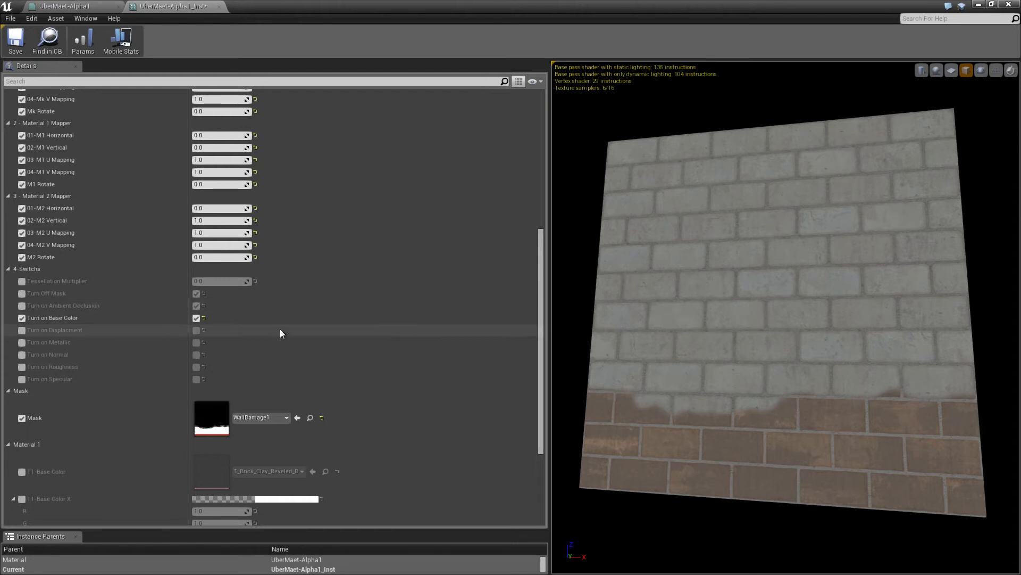
Disable the Turn on Base Color switch while keeping its override enabled
click(196, 318)
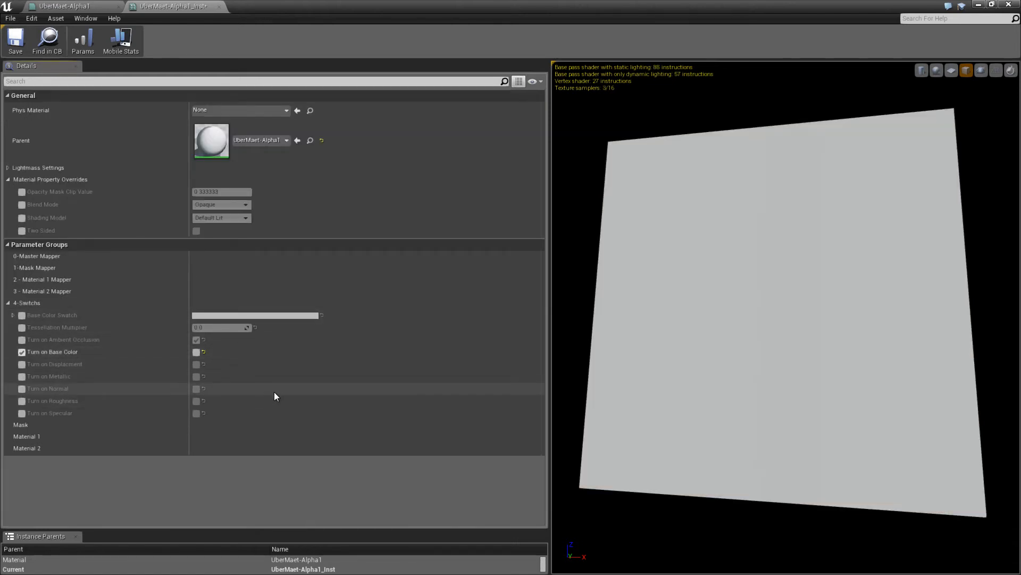
Override and enable the Turn on Normal switch, and examine the brick relief on the preview wall
click(24, 388)
click(195, 388)
drag(746, 313, 787, 282)
drag(723, 331, 580, 331)
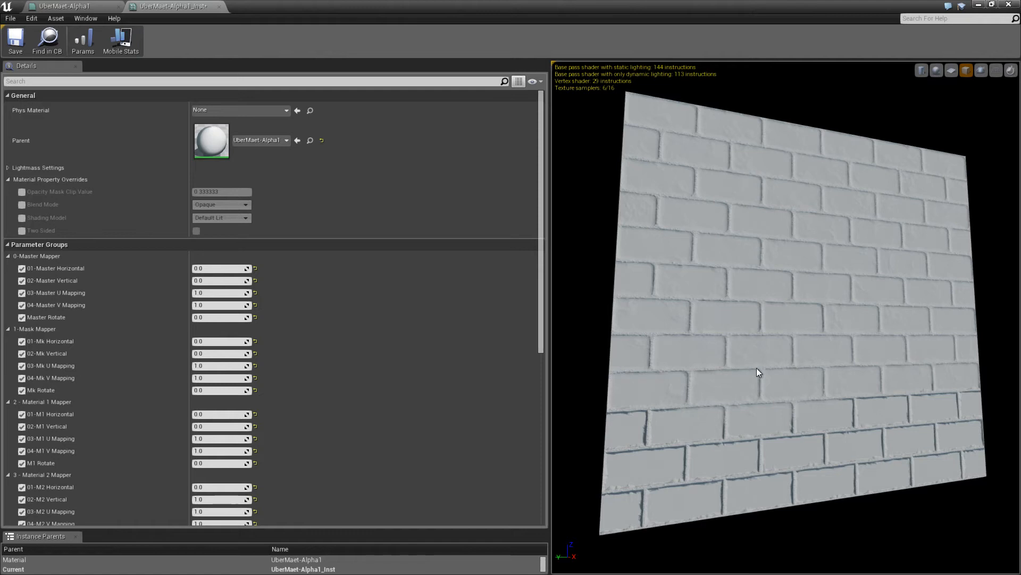
drag(802, 390, 806, 391)
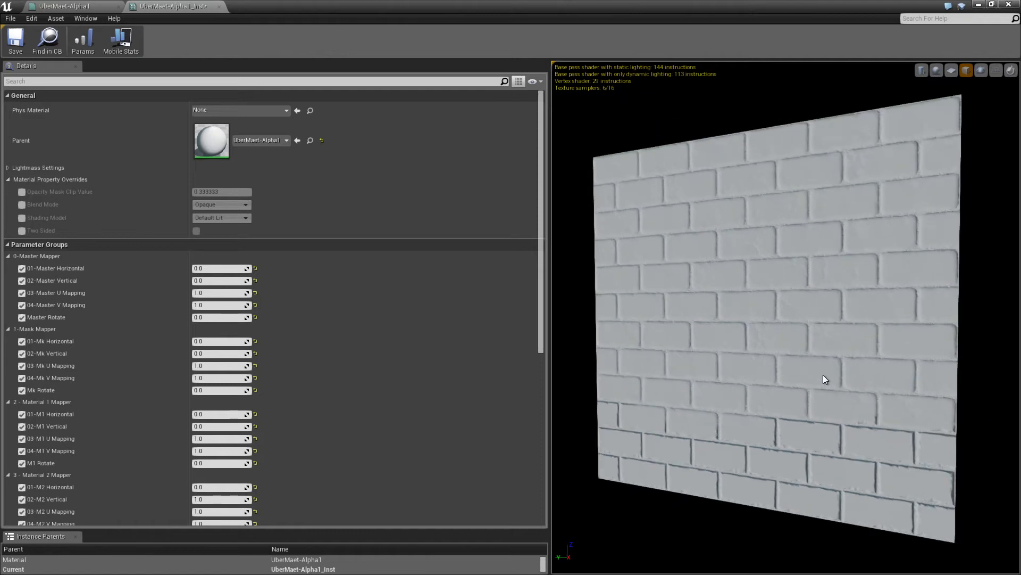
scroll(825, 375, down, 4)
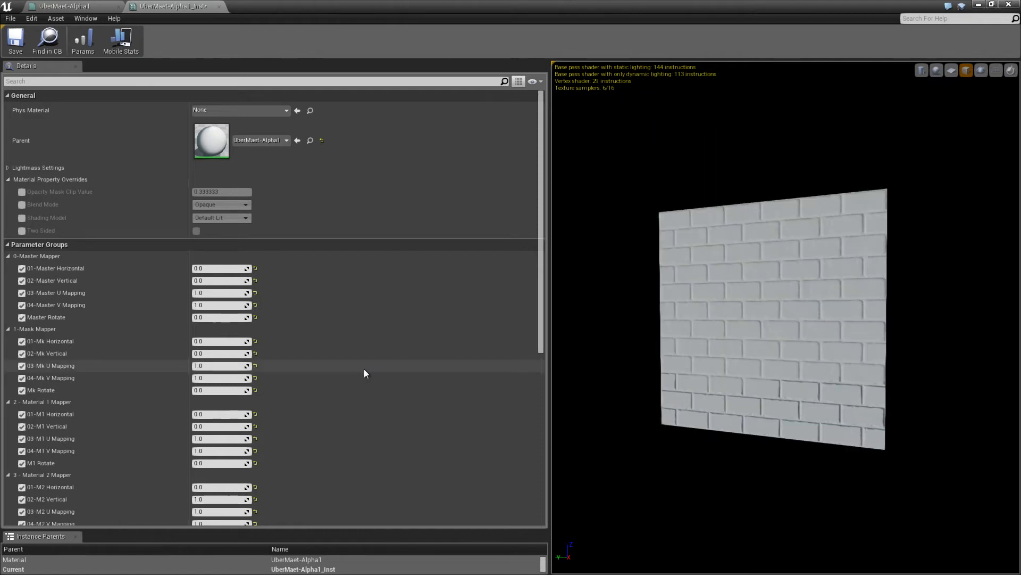
Override Turn Off Mask, set it to off and remove the override again
scroll(319, 369, down, 4)
scroll(308, 367, down, 2)
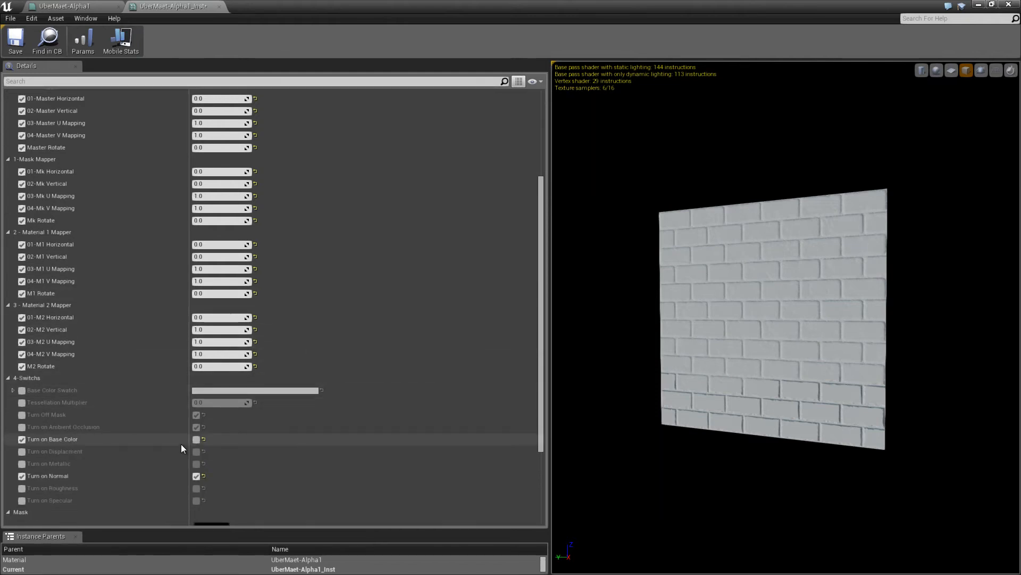
click(22, 415)
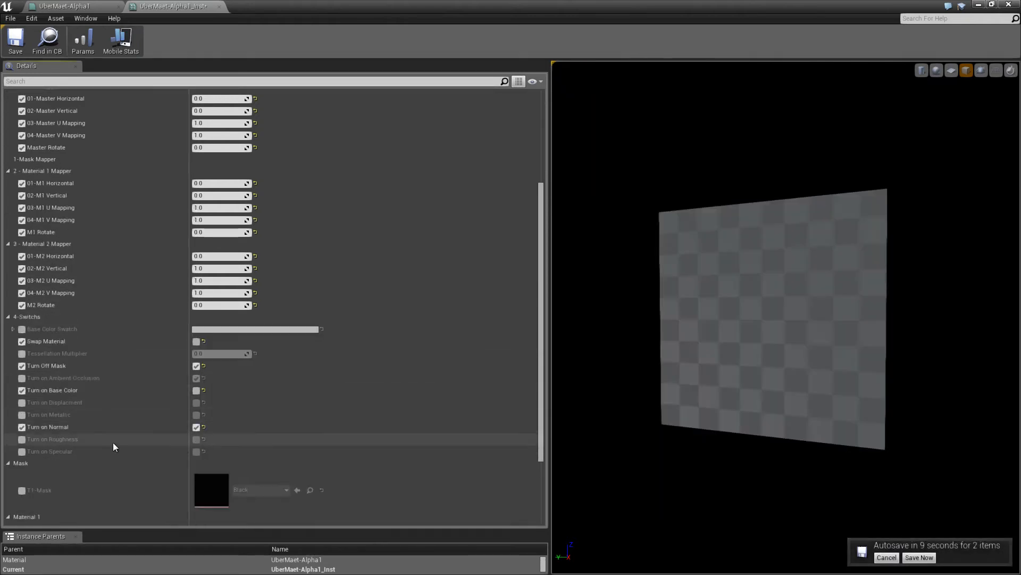
click(196, 365)
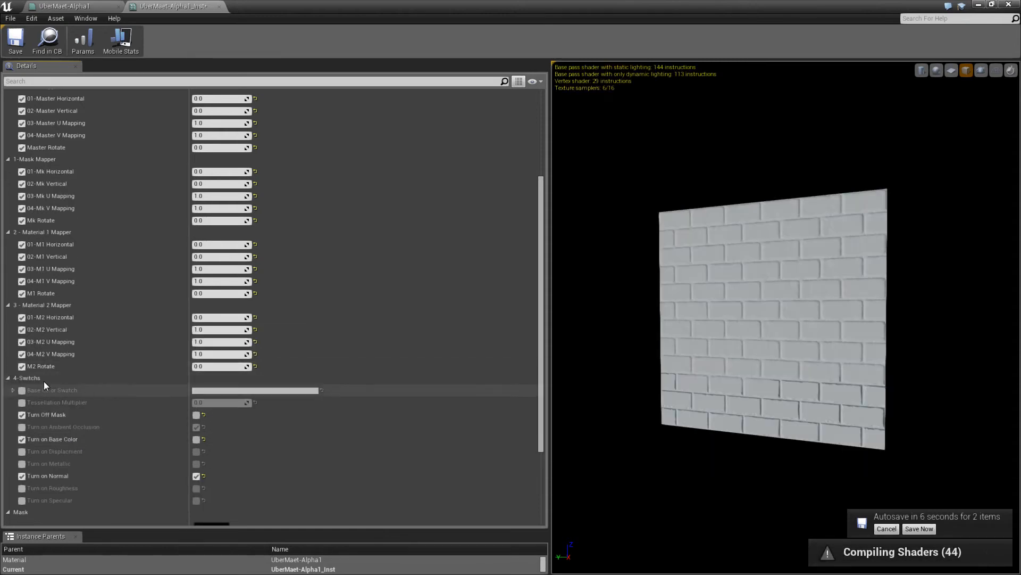
click(23, 416)
Override Turn on Ambient Occlusion, set it to off, remove the override and inspect the preview wall
drag(659, 379, 659, 379)
mouse_move(702, 315)
mouse_down()
mouse_move(590, 317)
mouse_move(704, 310)
mouse_up()
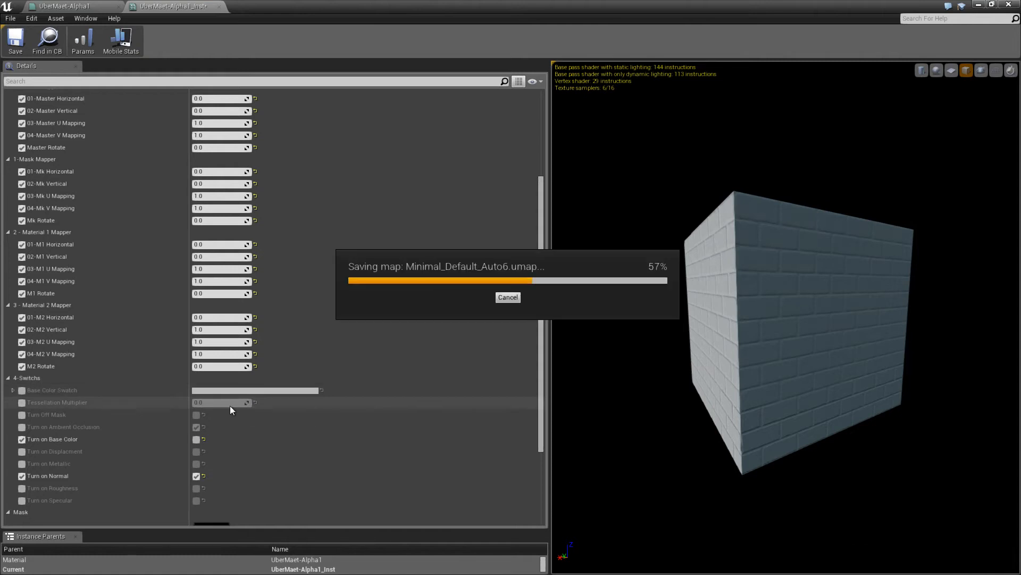
click(22, 427)
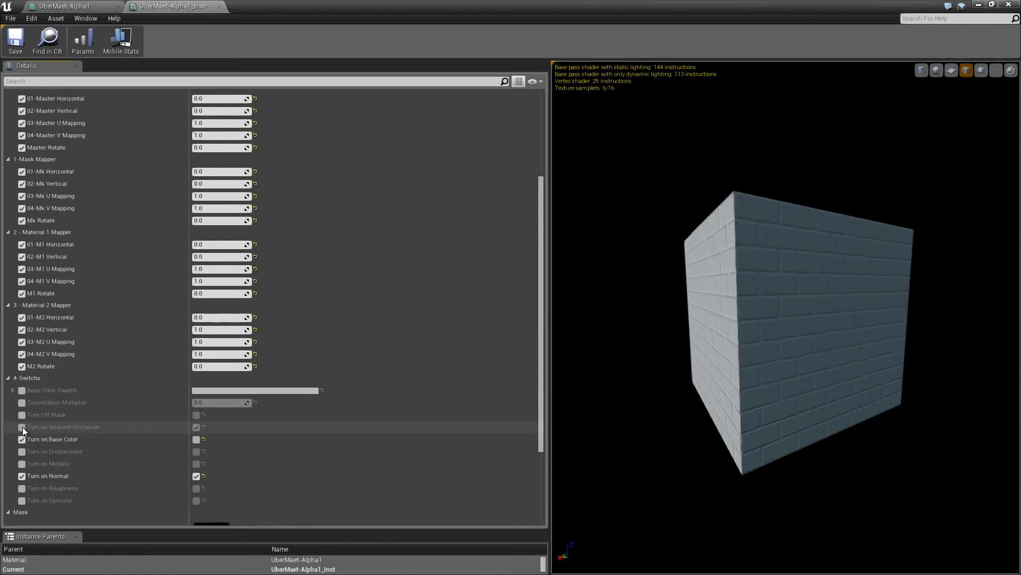
click(196, 426)
click(22, 427)
drag(769, 313, 830, 312)
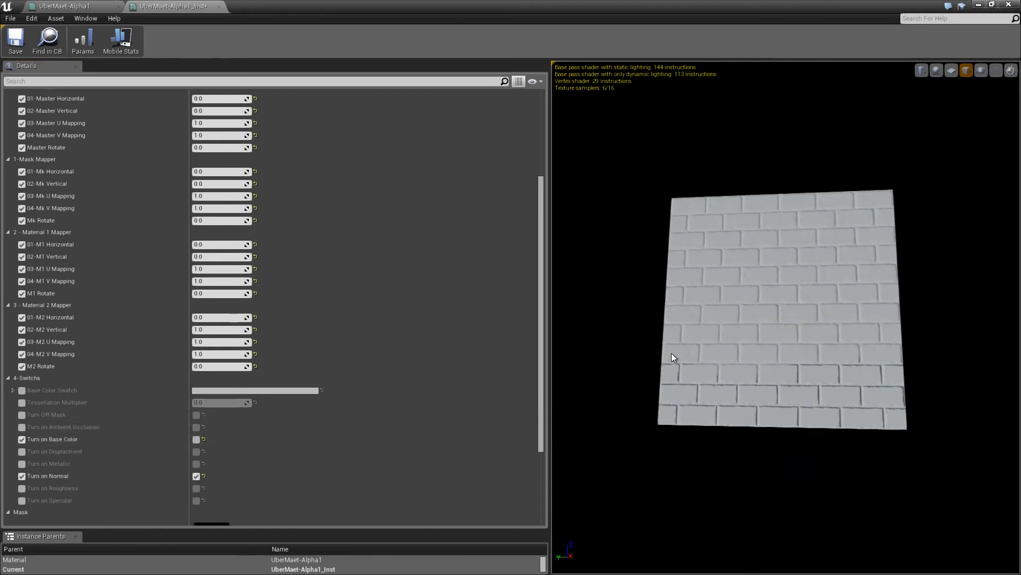
drag(701, 337, 665, 306)
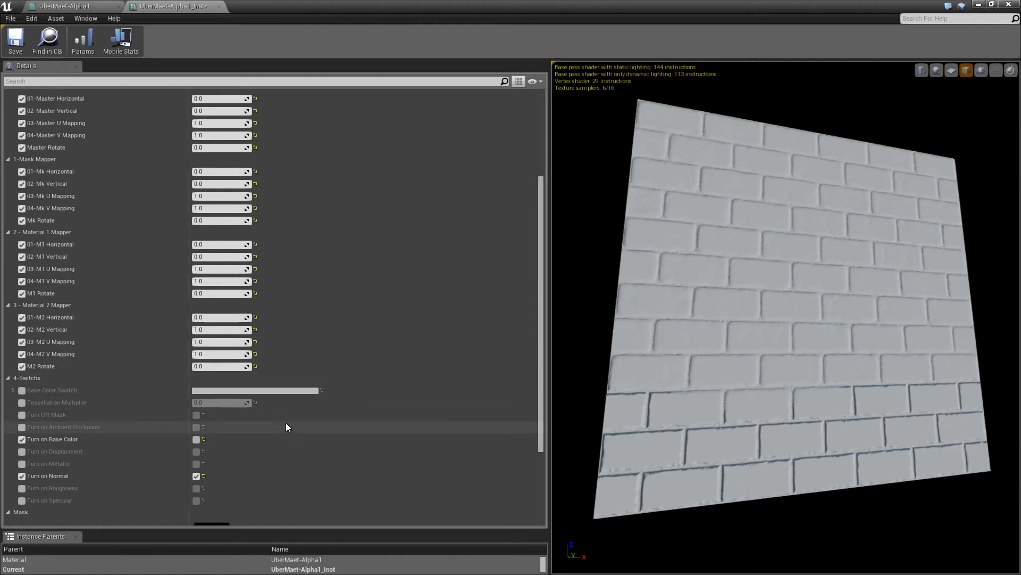
Enable the Turn on Base Color switch and look over the Mask, Material 1 and Material 2 parameters
click(195, 439)
drag(659, 371, 716, 349)
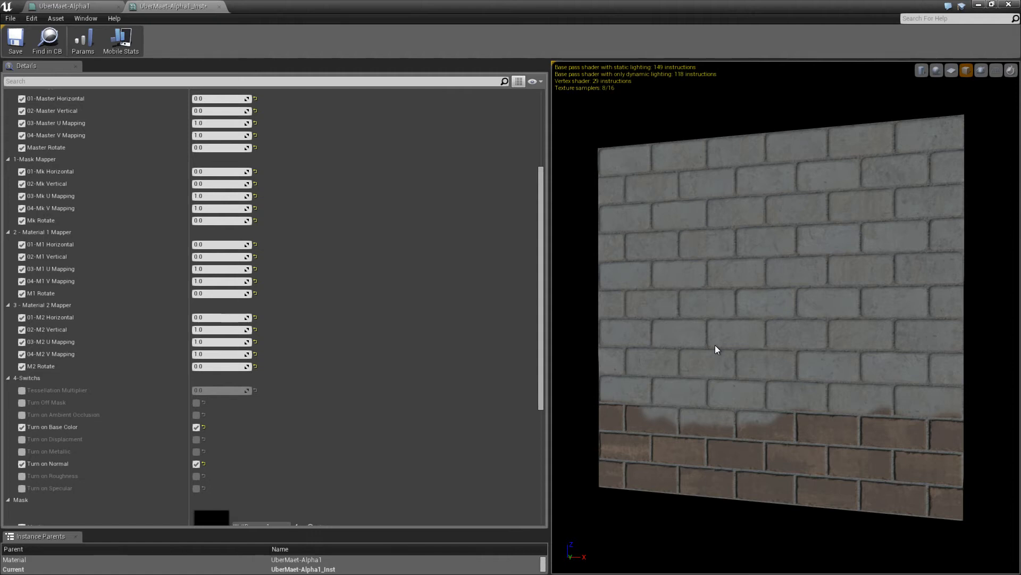
scroll(410, 408, down, 5)
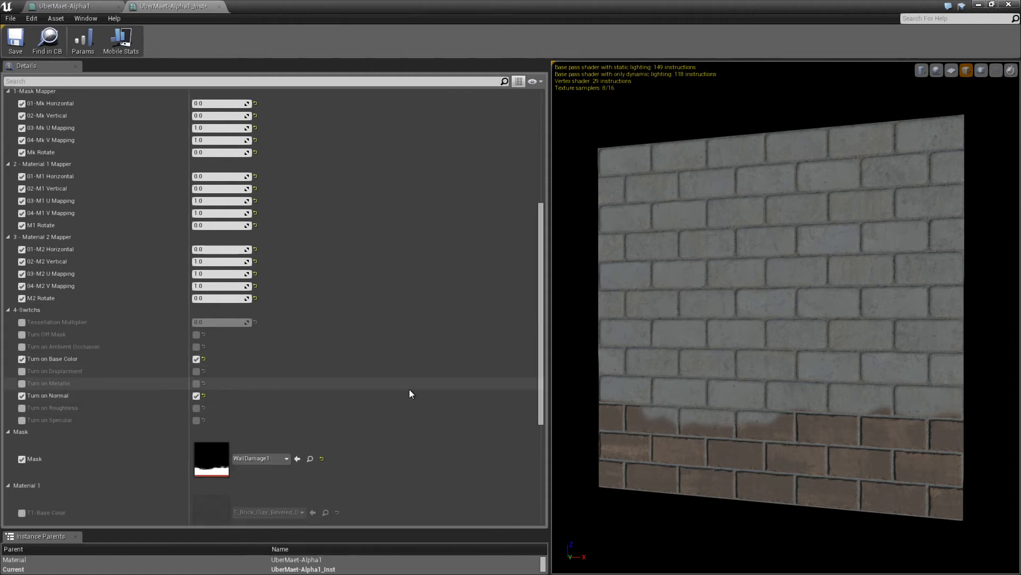
scroll(404, 378, down, 6)
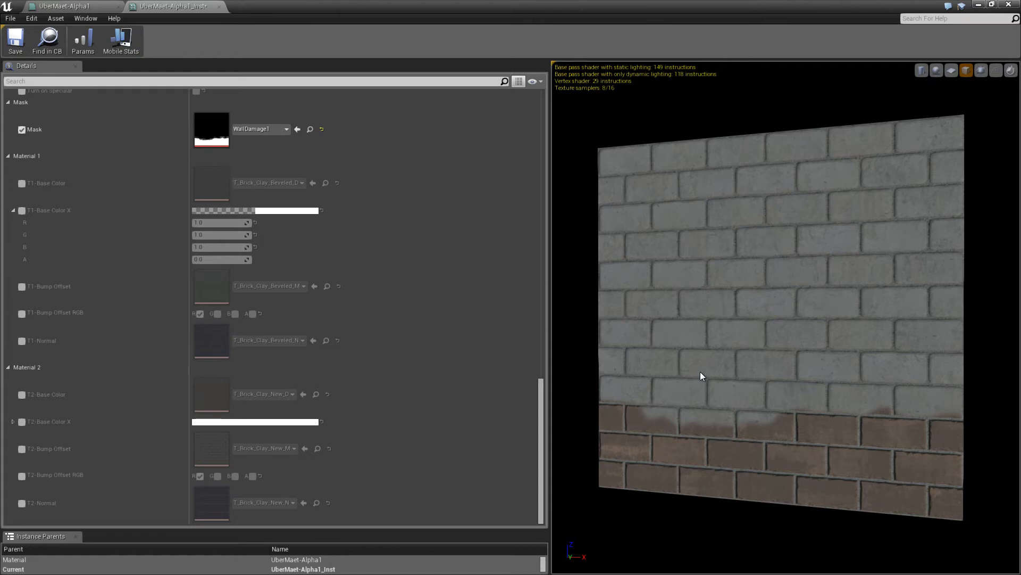
drag(701, 372, 659, 372)
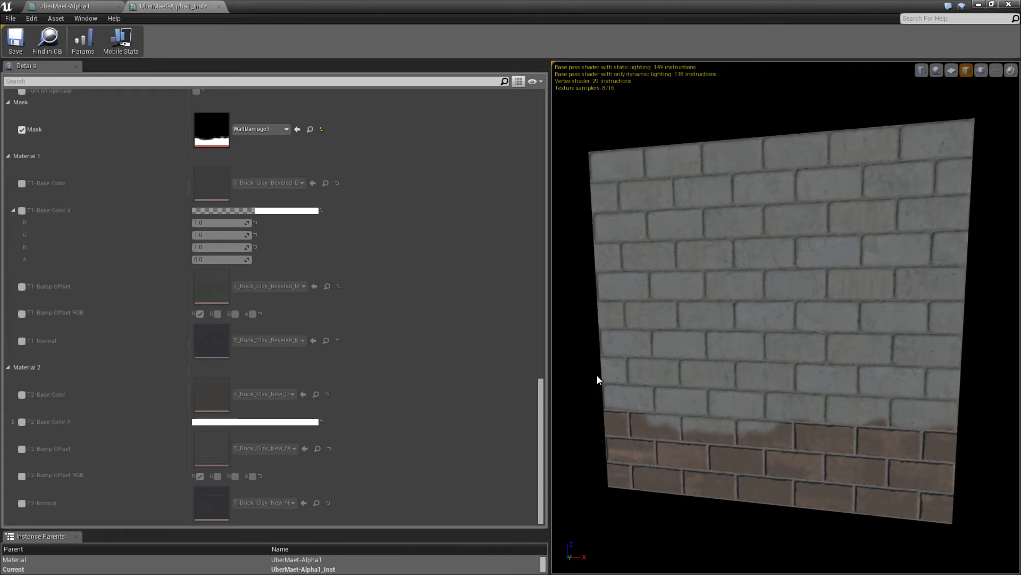
scroll(426, 341, up, 2)
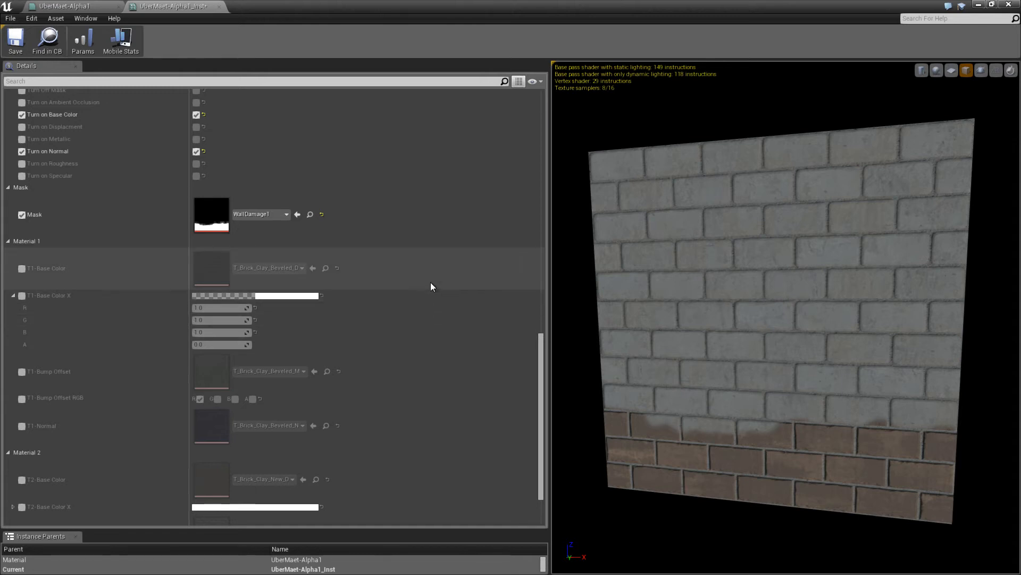
mouse_move(673, 324)
mouse_down()
mouse_move(655, 325)
mouse_move(675, 328)
mouse_up()
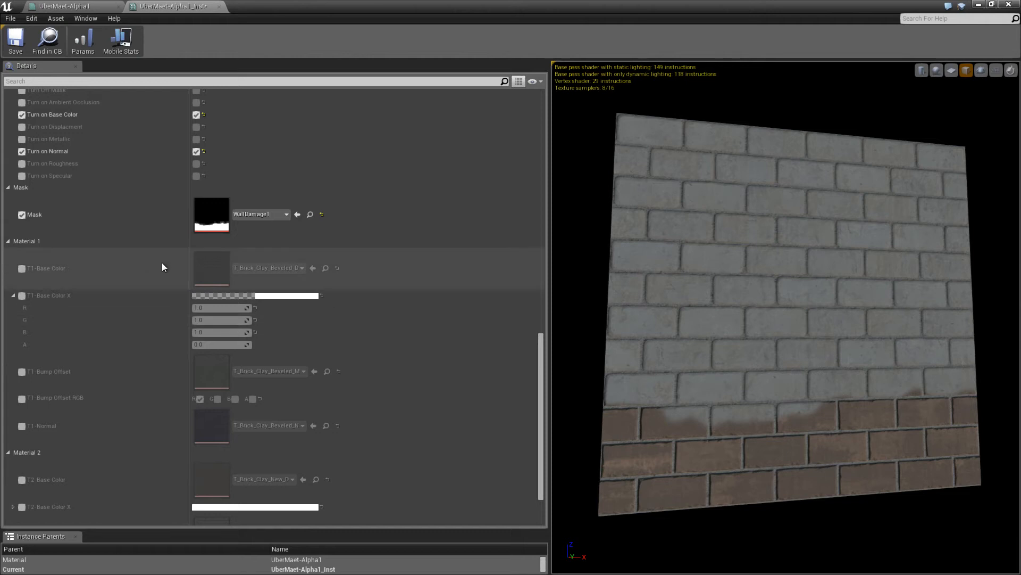
Override T2-Base Color and T2-Bump Offset in Material 2, and try the T2-Normal override on and off
scroll(160, 452, down, 3)
scroll(180, 459, down, 1)
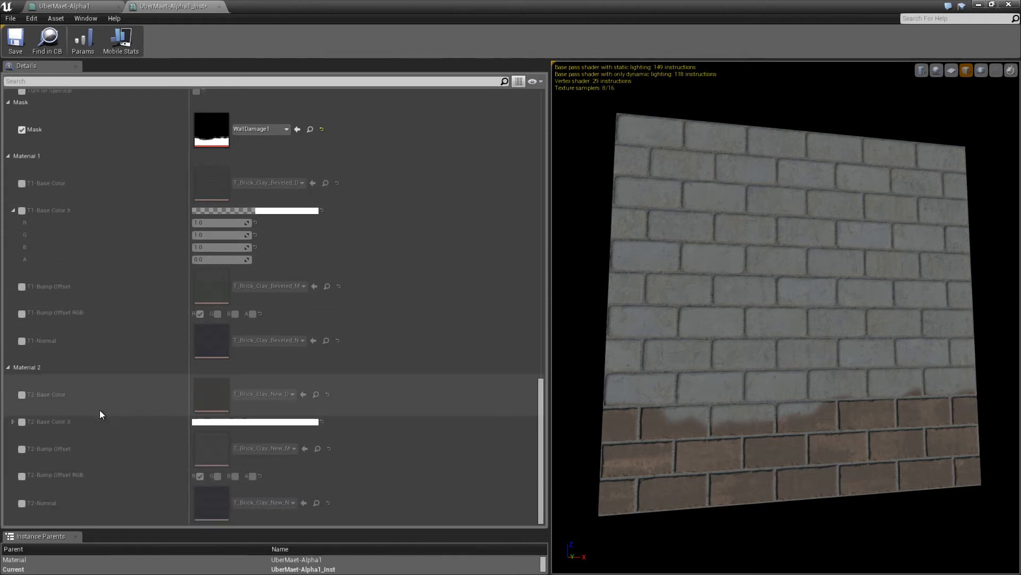
click(21, 395)
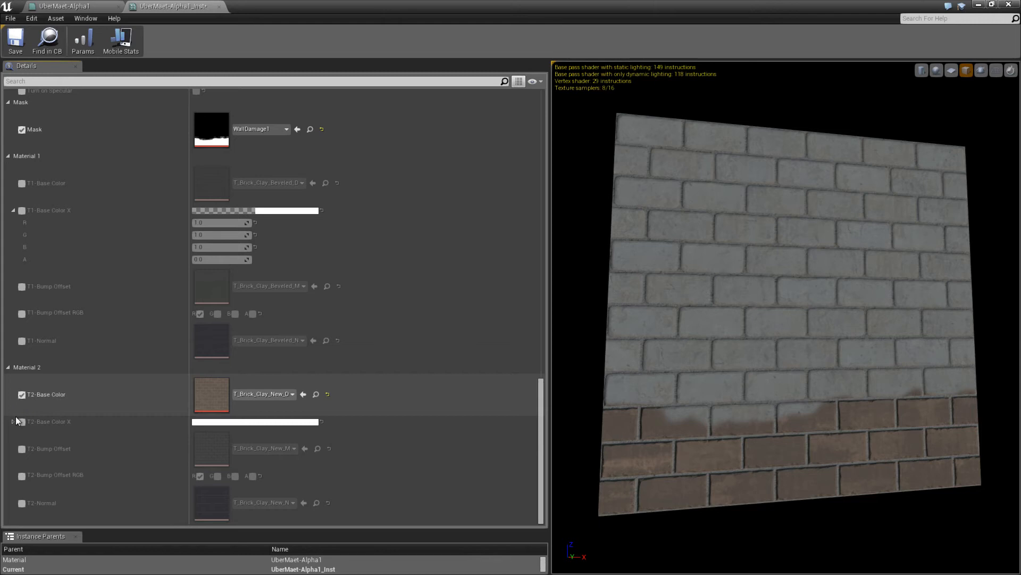
click(23, 448)
click(19, 504)
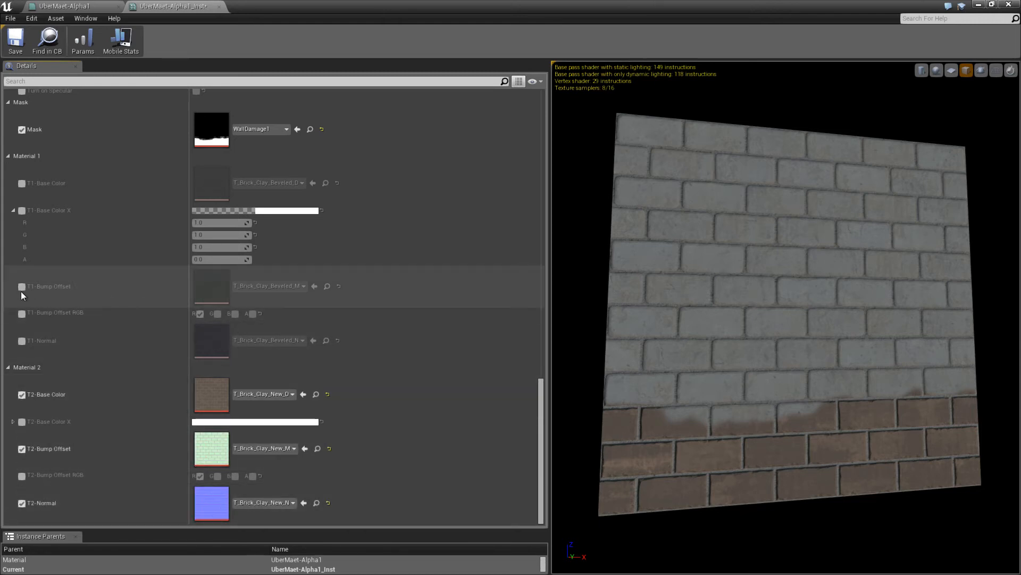
click(22, 503)
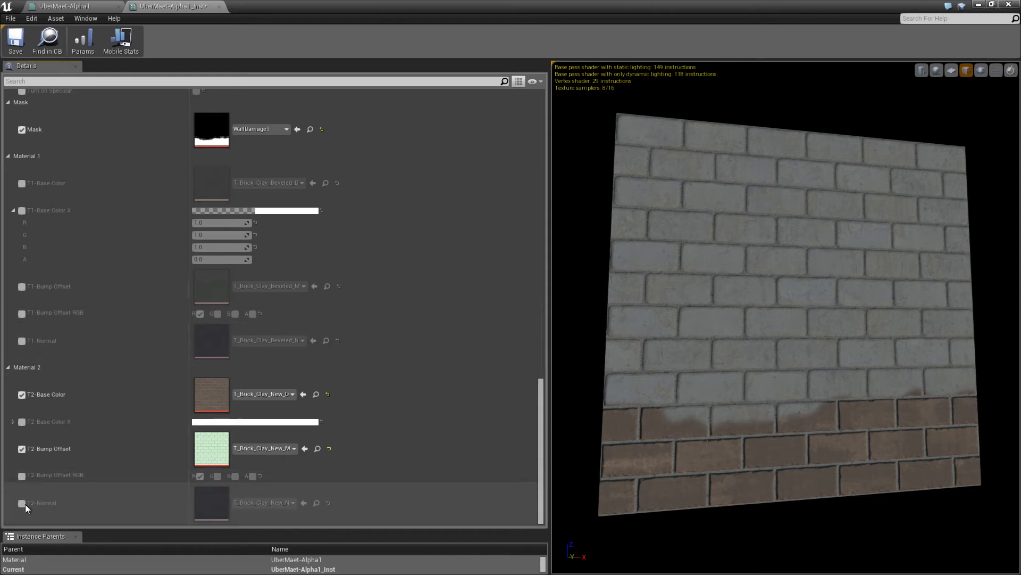
mouse_move(769, 333)
mouse_down()
mouse_move(757, 345)
mouse_move(774, 337)
mouse_up()
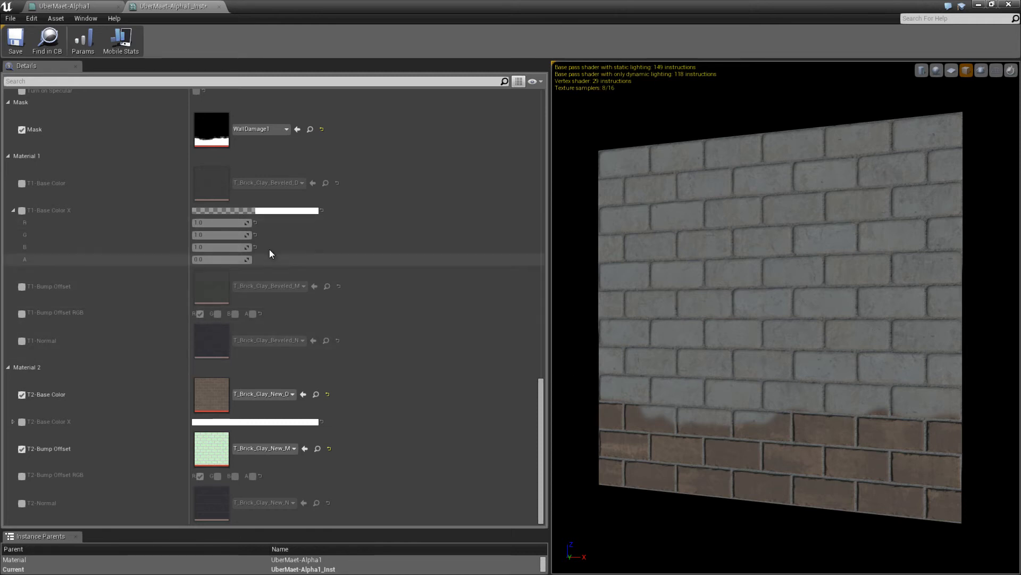
Disable the Turn on Base Color switch to view the normals alone on the preview wall
scroll(260, 251, up, 6)
scroll(257, 247, up, 2)
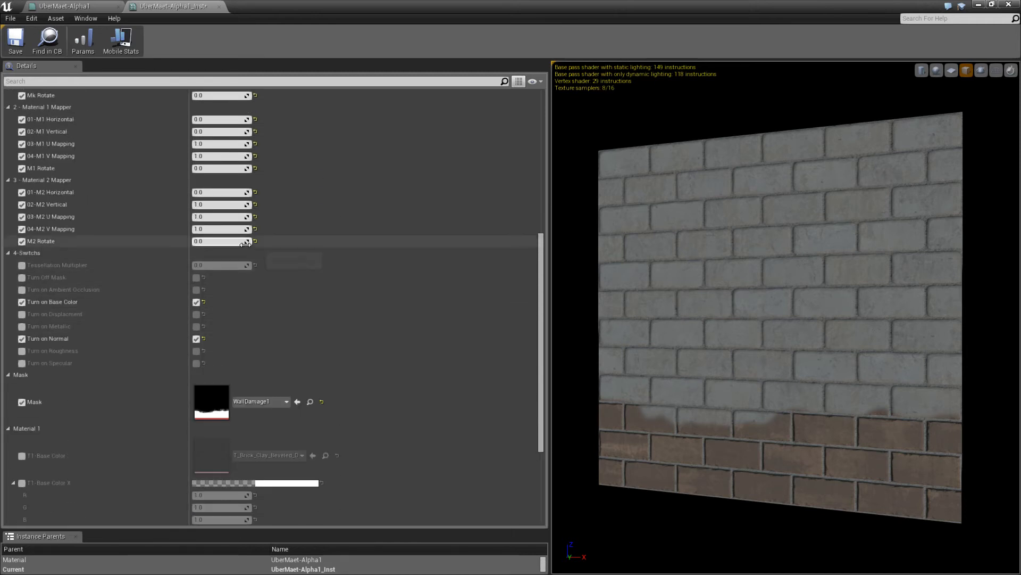
click(196, 302)
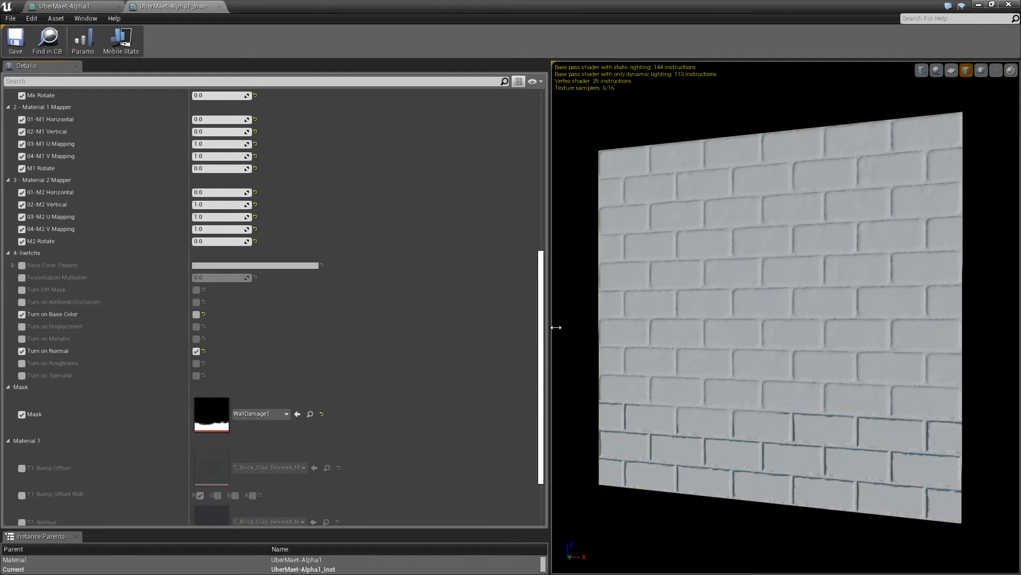
drag(642, 367, 642, 368)
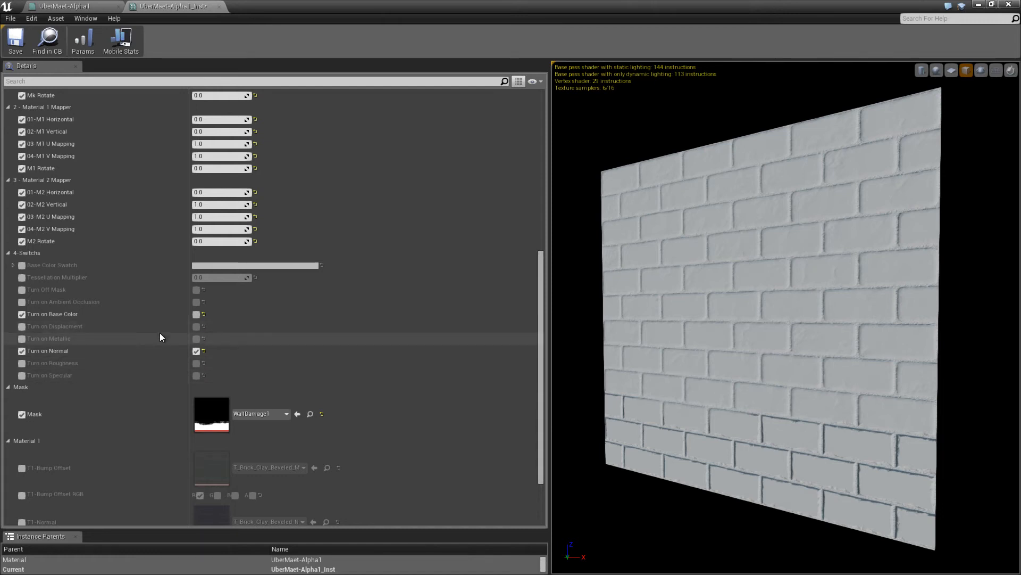
Remove and restore the Turn on Base Color override, and try the switch on and off on the preview wall
click(22, 314)
drag(832, 335, 831, 341)
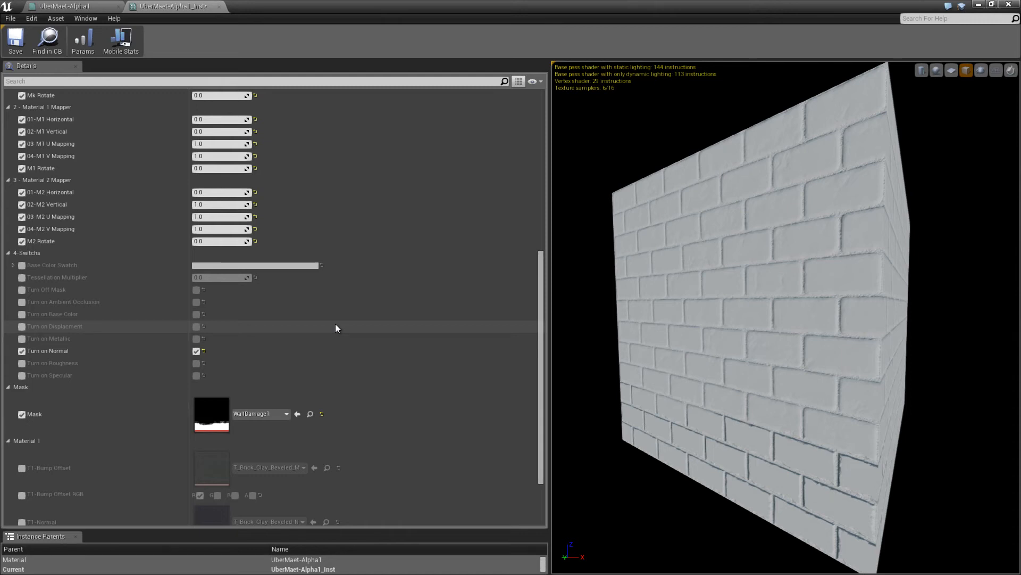
click(22, 314)
drag(718, 336, 808, 335)
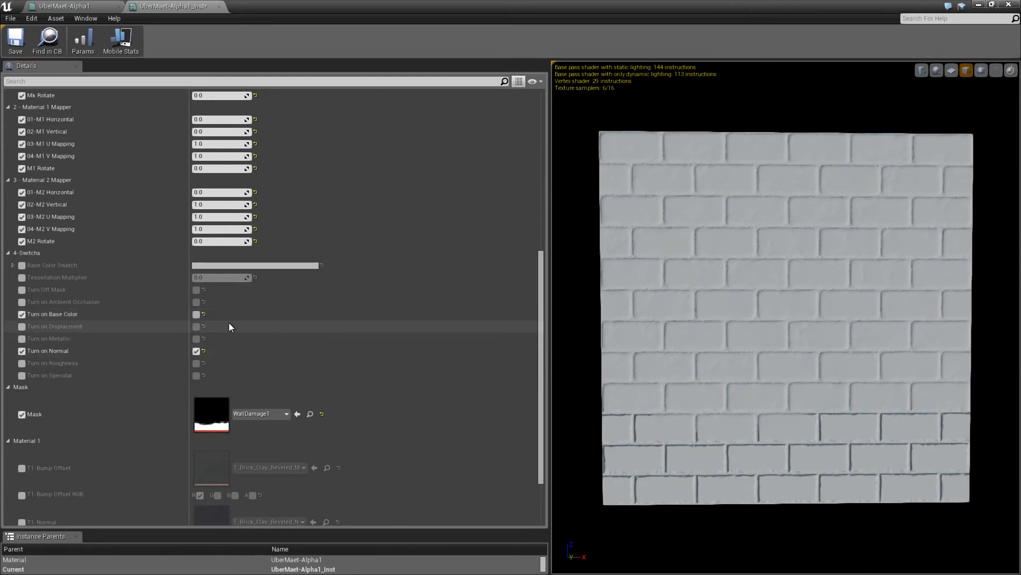
click(198, 314)
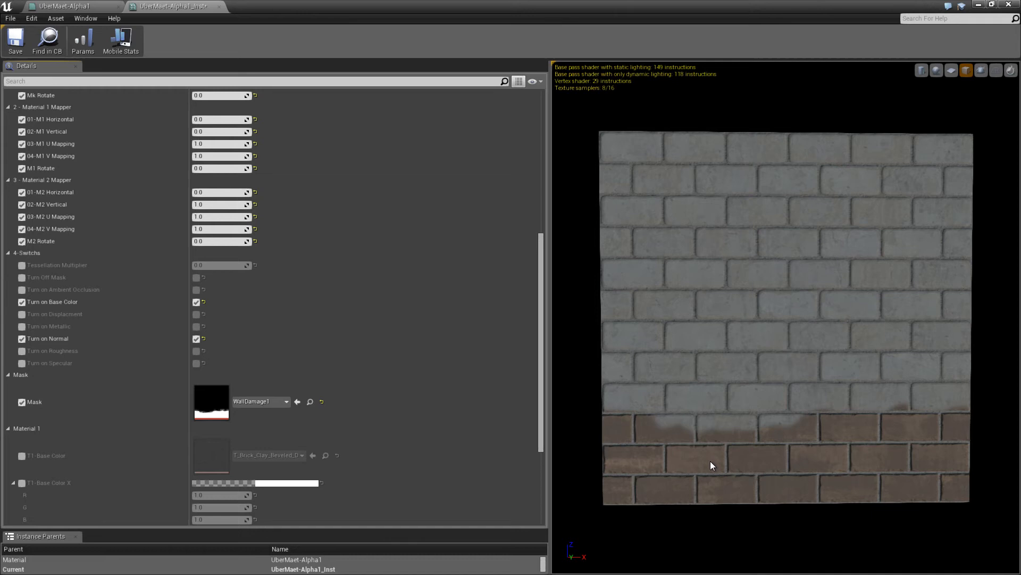
click(197, 302)
drag(665, 297, 717, 298)
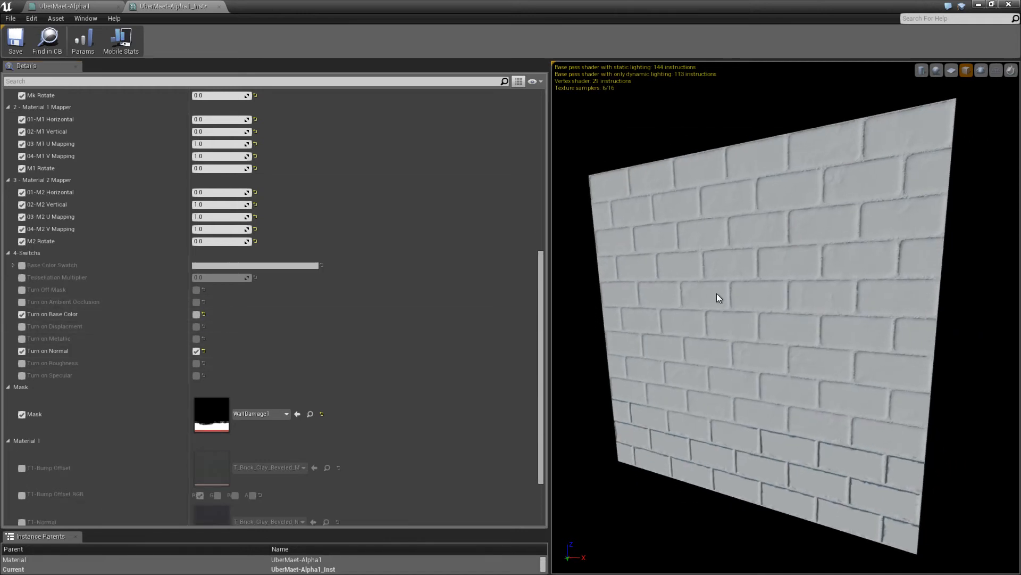
Override the Turn on Metallic, Turn on Roughness and Turn on Specular switches
click(23, 337)
click(22, 362)
click(21, 374)
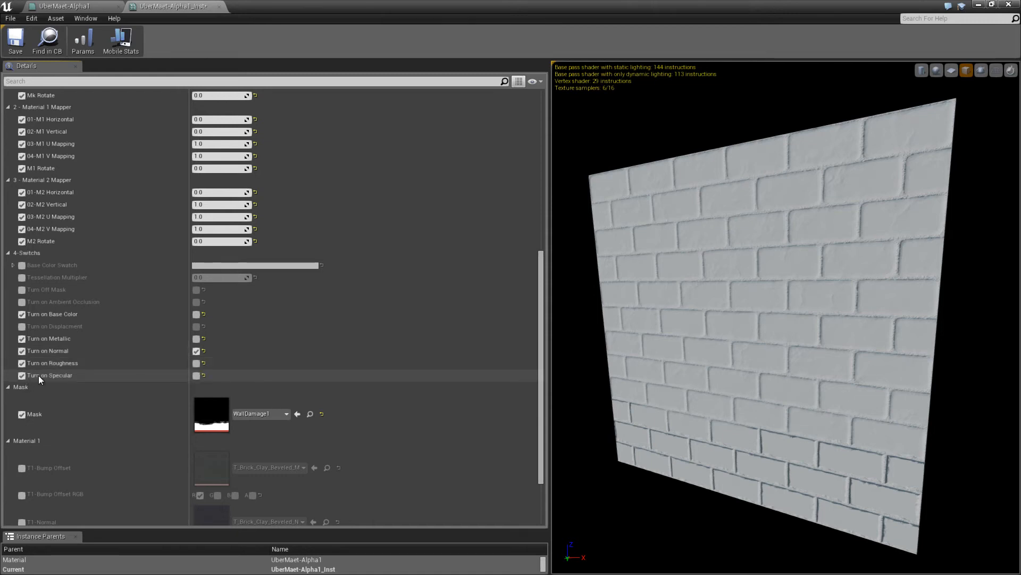
mouse_move(734, 399)
mouse_down()
mouse_move(737, 437)
mouse_move(729, 392)
mouse_up()
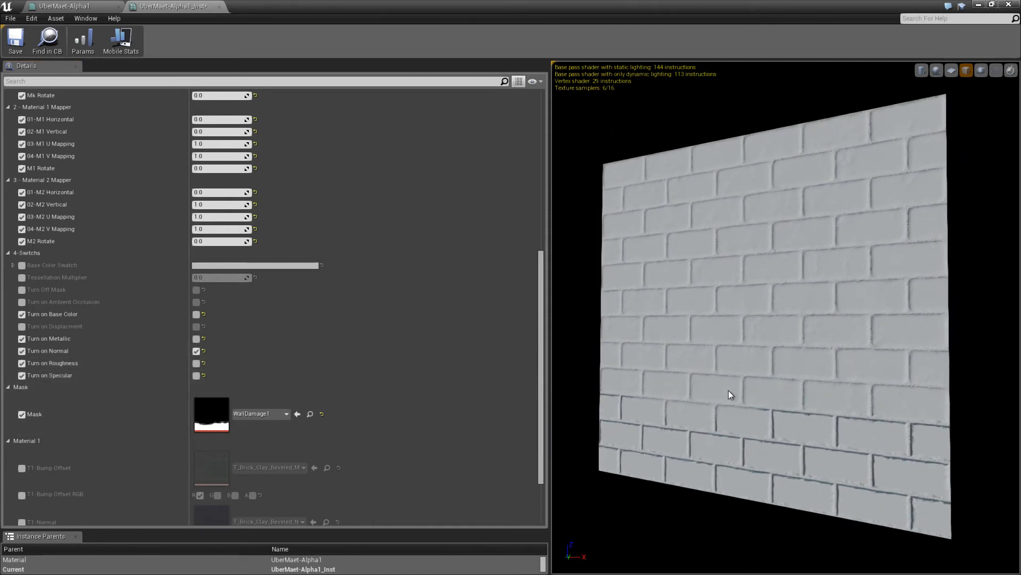
Enable the overridden roughness, specular and metallic switches, and check the surface on the preview cube
scroll(267, 434, down, 5)
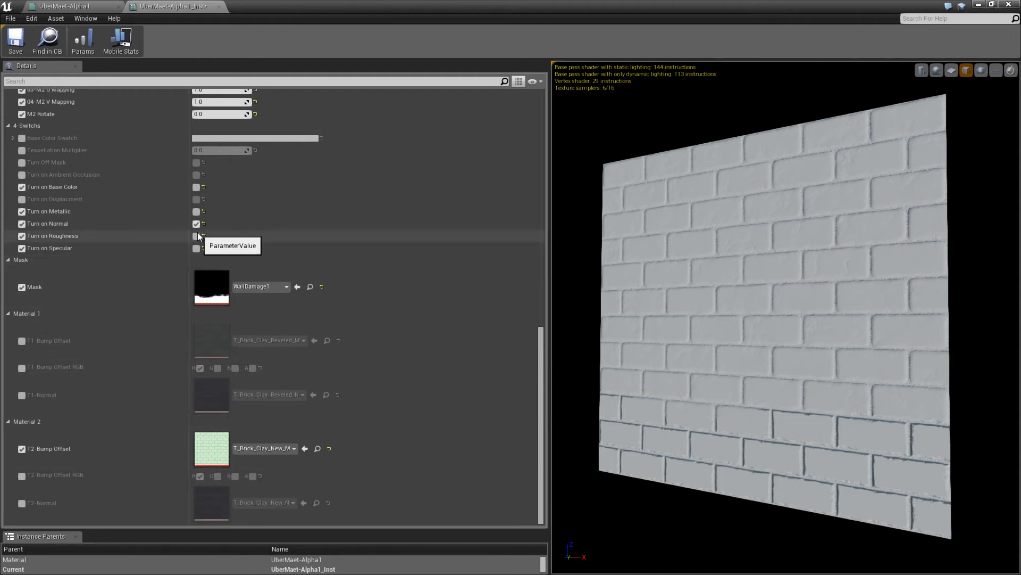
click(196, 249)
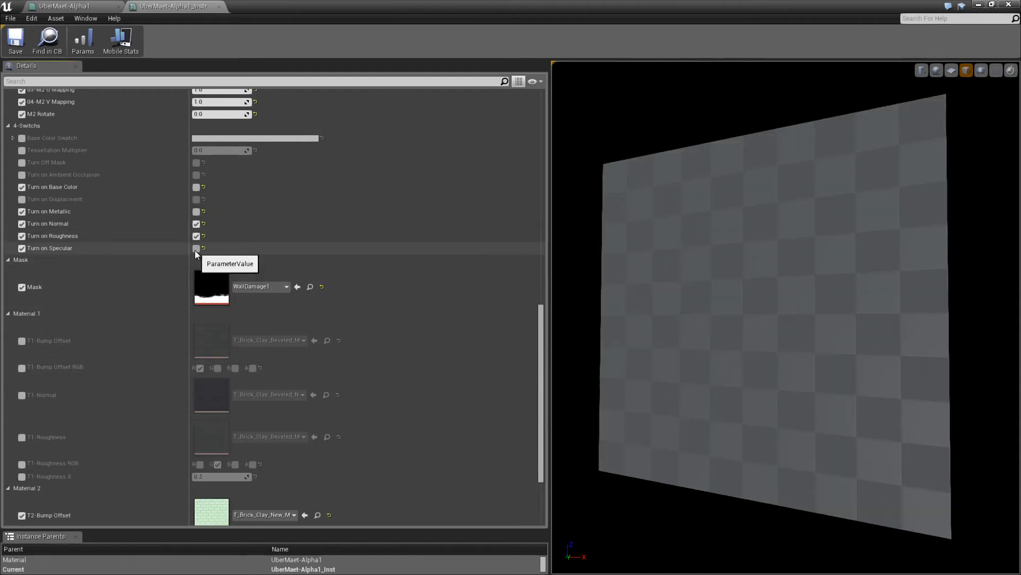
click(196, 235)
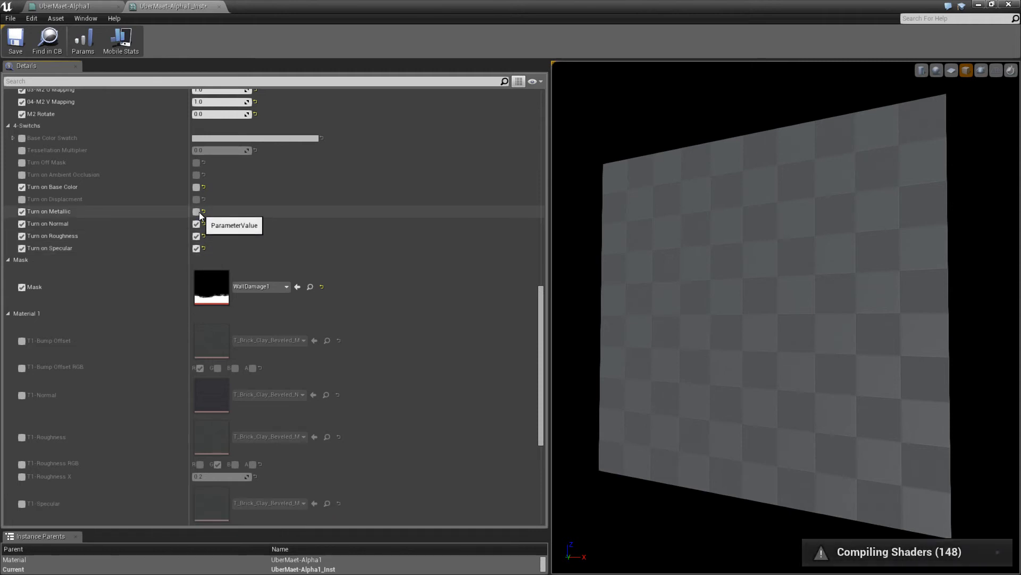
click(196, 212)
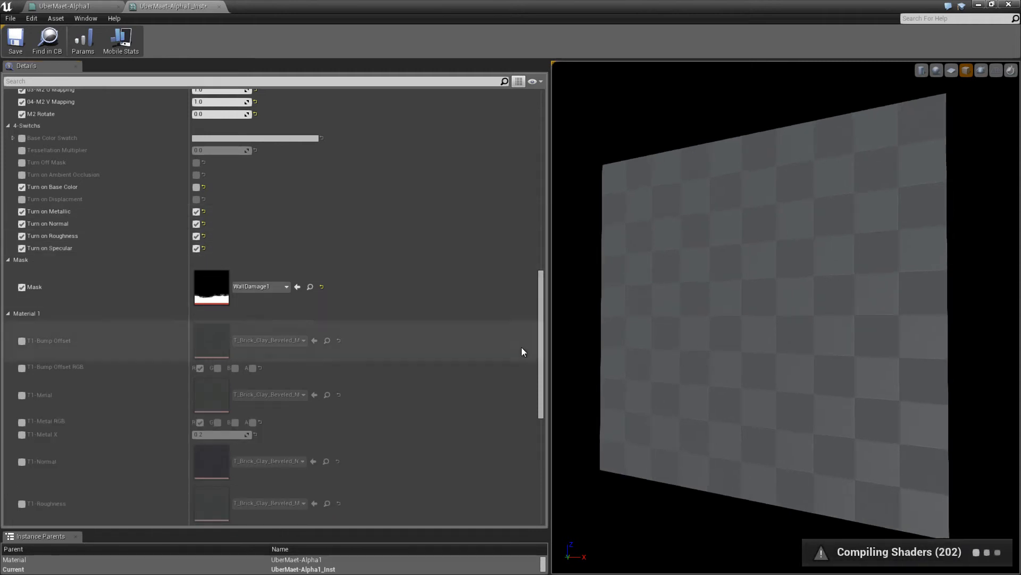
drag(657, 307, 636, 319)
scroll(170, 287, down, 6)
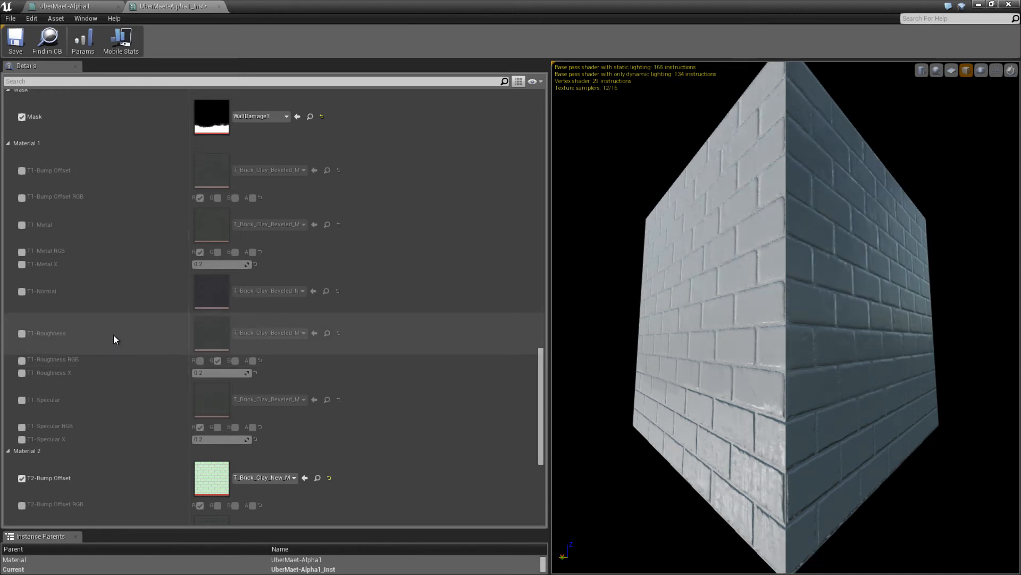
Override T1-Roughness, T1-Roughness RGB and T1-Roughness X in Material 1, and inspect the highlights on the preview wall
click(22, 333)
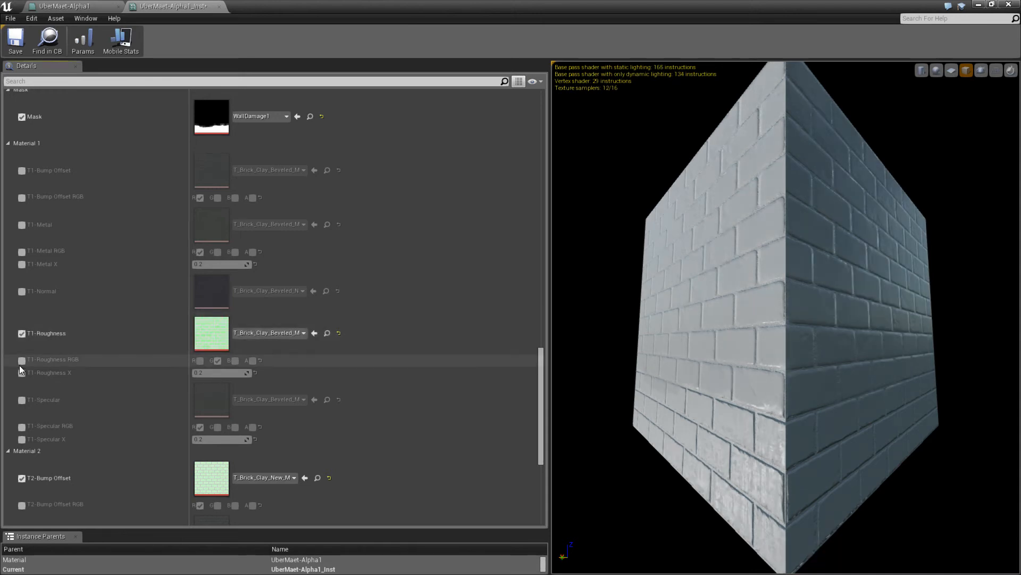
click(21, 363)
click(21, 373)
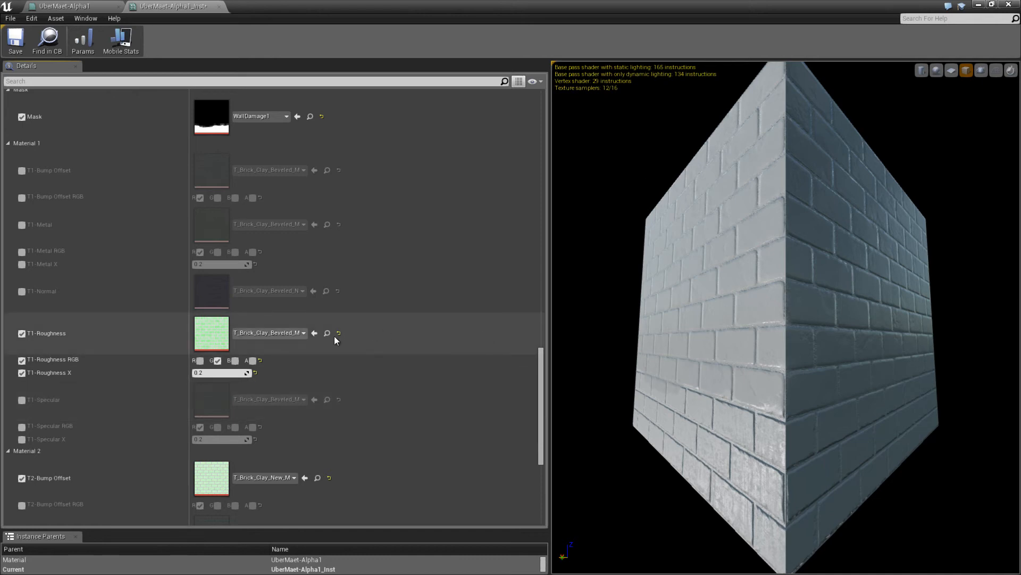
drag(669, 299, 611, 287)
drag(804, 272, 864, 281)
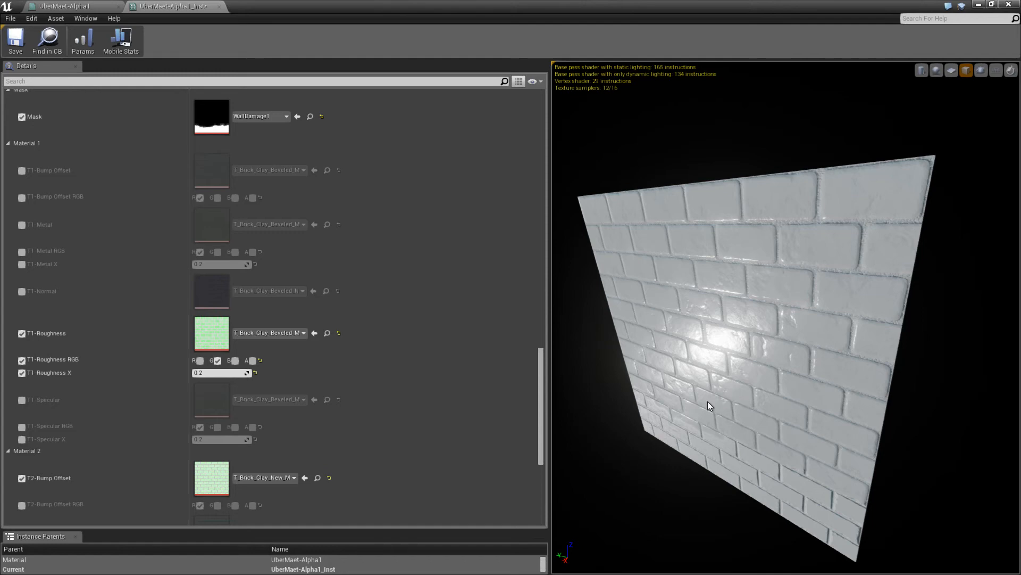
drag(664, 368, 654, 385)
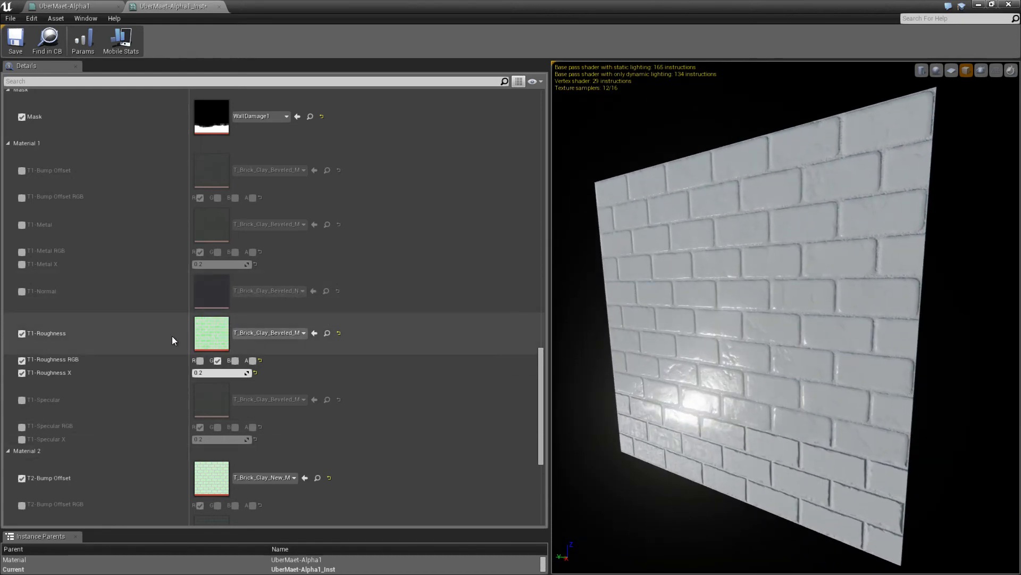
Override T1-Metal RGB, T1-Metal X and T1-Normal in Material 1, and look over the Material 2 parameters
click(22, 251)
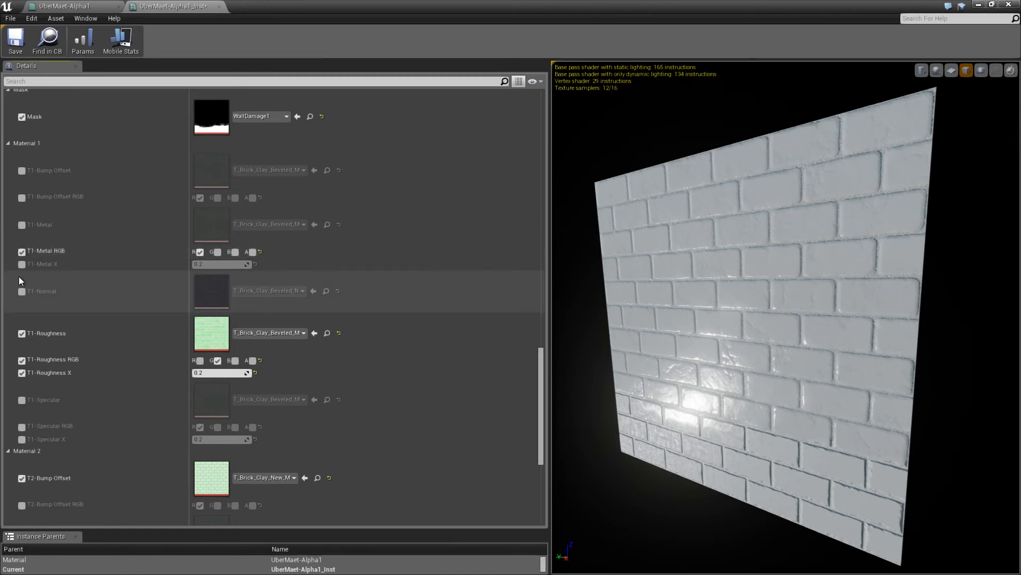
click(21, 265)
click(22, 291)
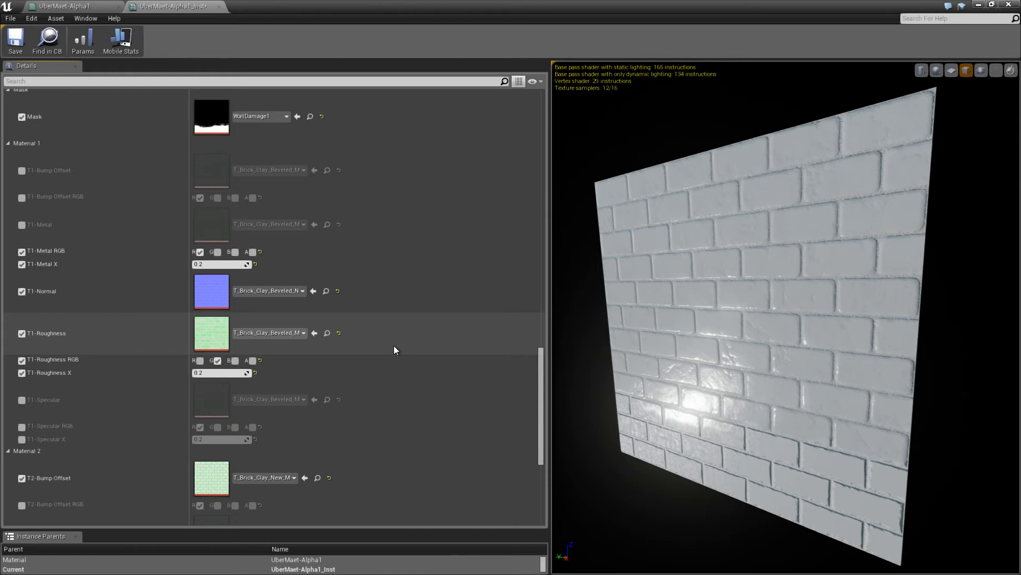
scroll(394, 349, down, 3)
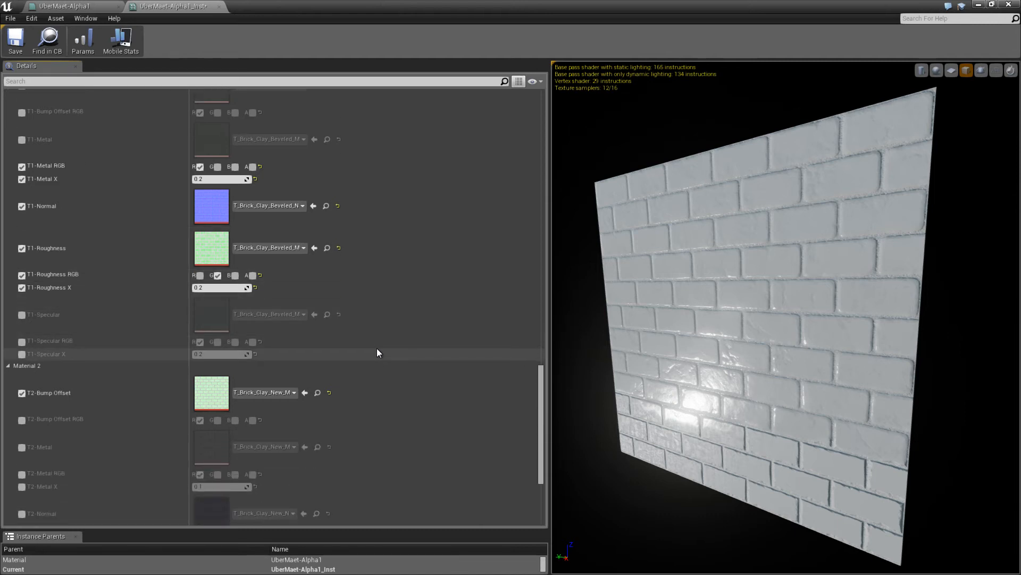
scroll(377, 353, down, 5)
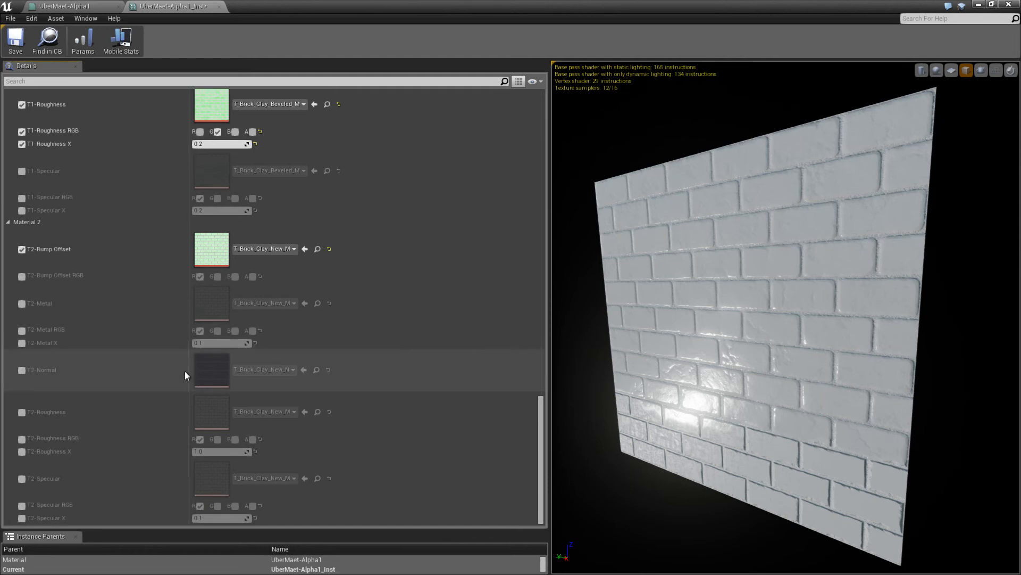
drag(650, 389, 641, 425)
Add the red and blue channels to T1-Roughness RGB, checking the reflections on the preview wall after each one
scroll(254, 337, up, 2)
scroll(250, 342, up, 4)
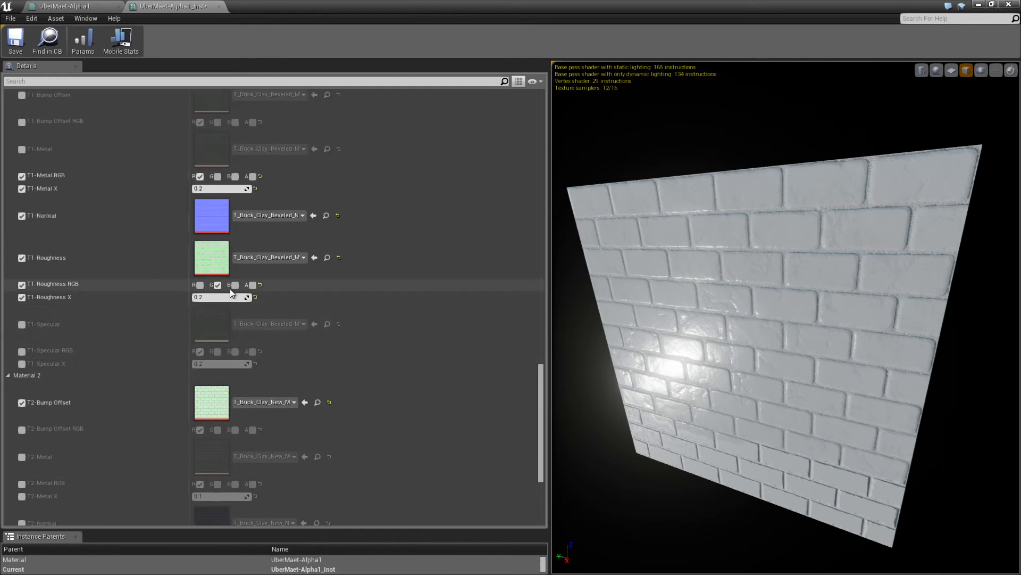
click(199, 286)
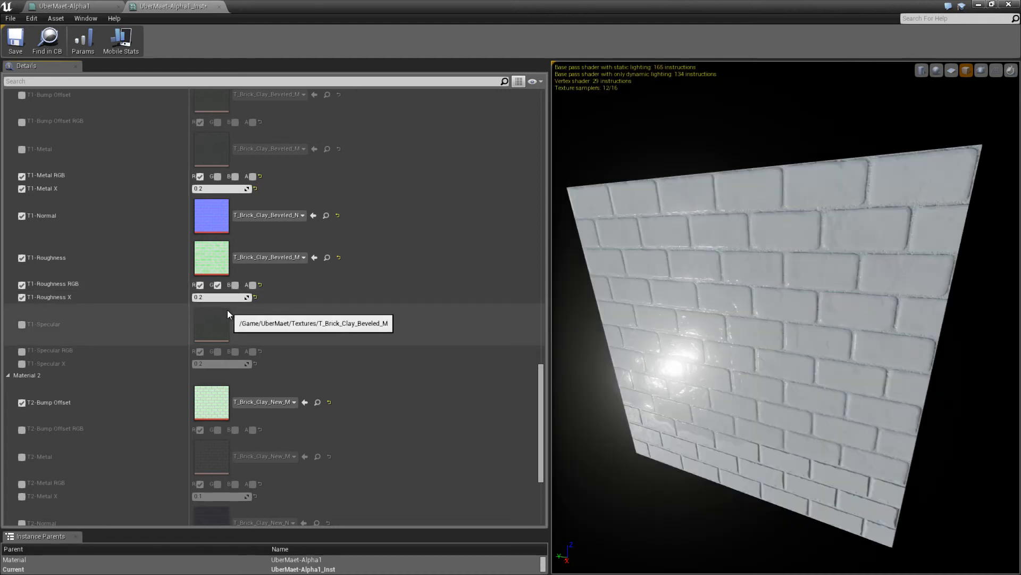
drag(579, 337, 687, 314)
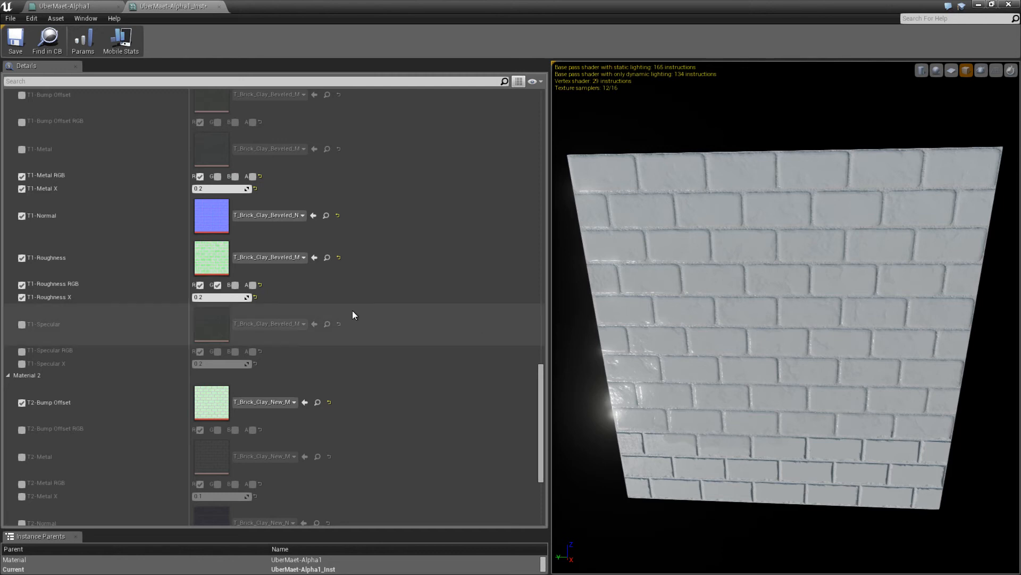
click(236, 287)
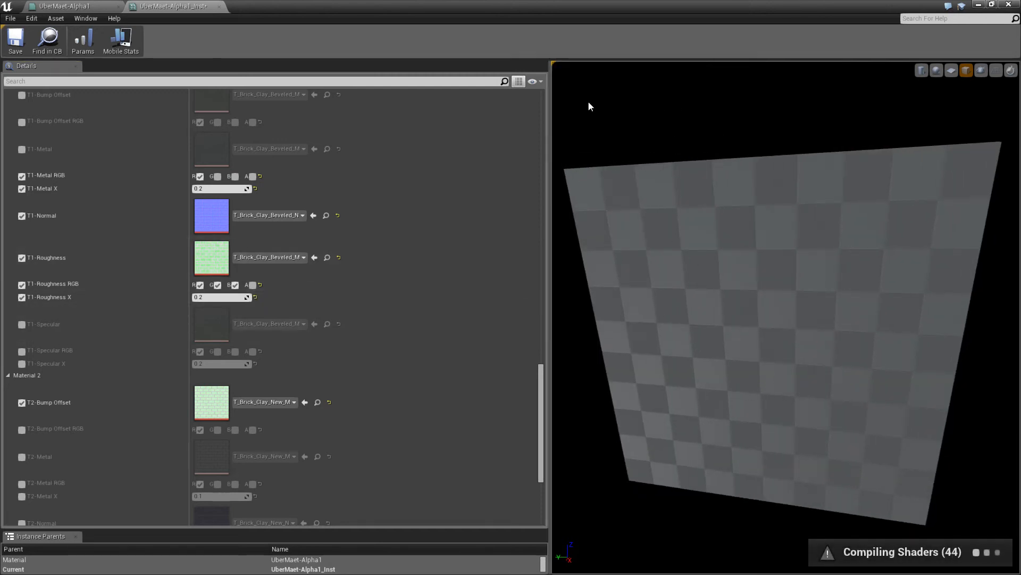
drag(721, 343, 700, 327)
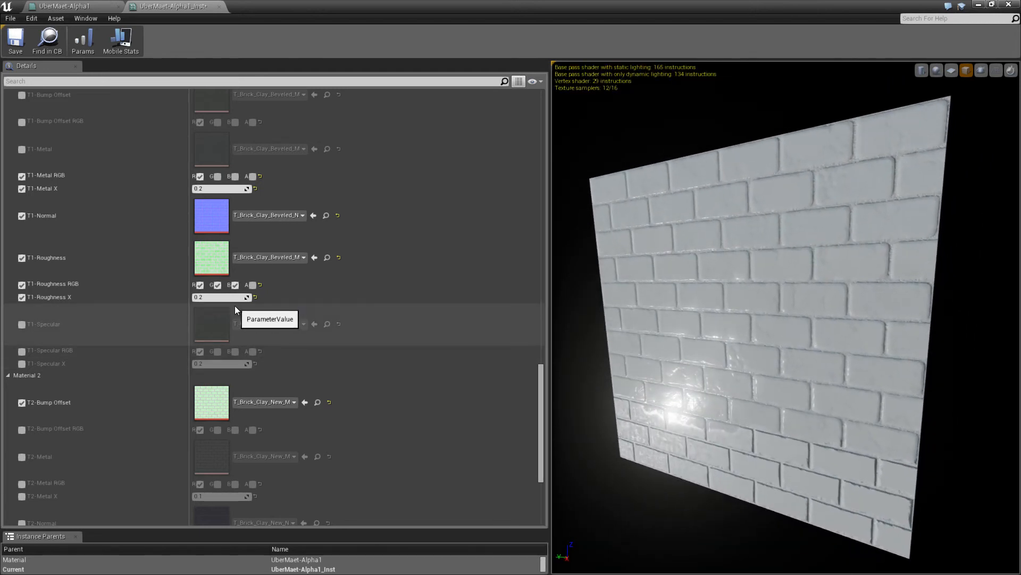
Disable the red and green channels of T1-Roughness RGB to use only blue, and check the preview wall
click(200, 285)
click(217, 285)
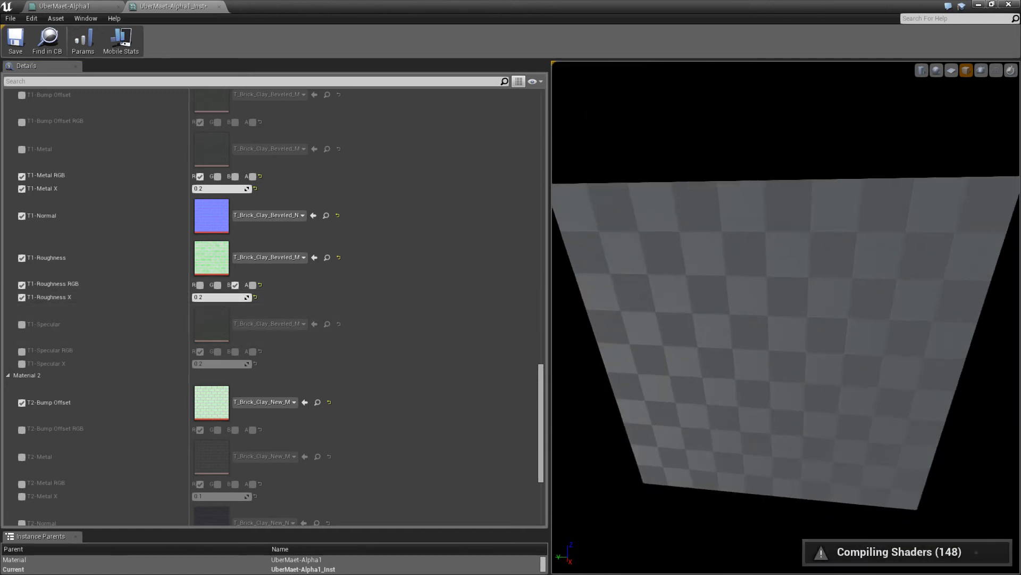
drag(672, 372, 707, 367)
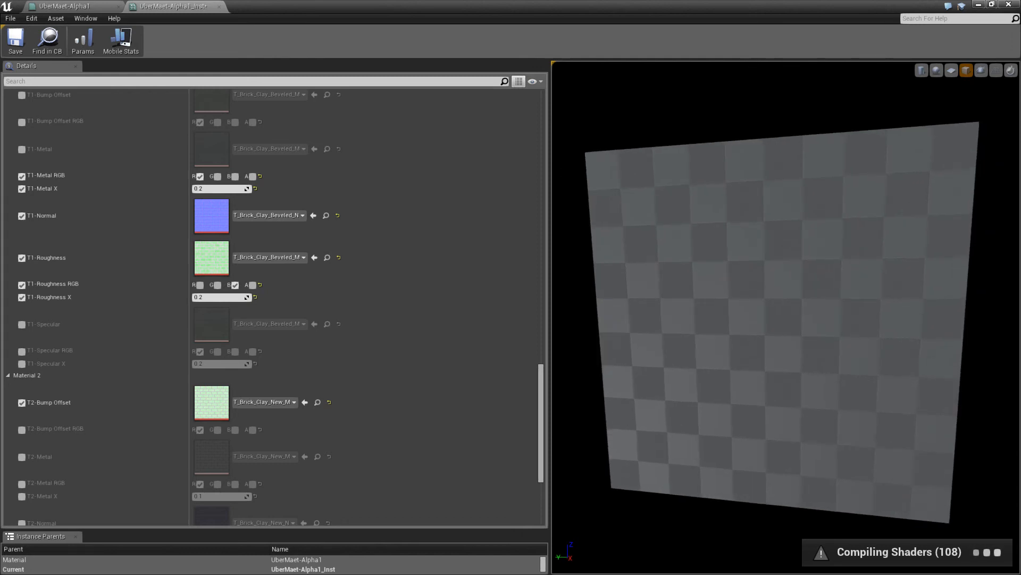
drag(574, 373, 726, 369)
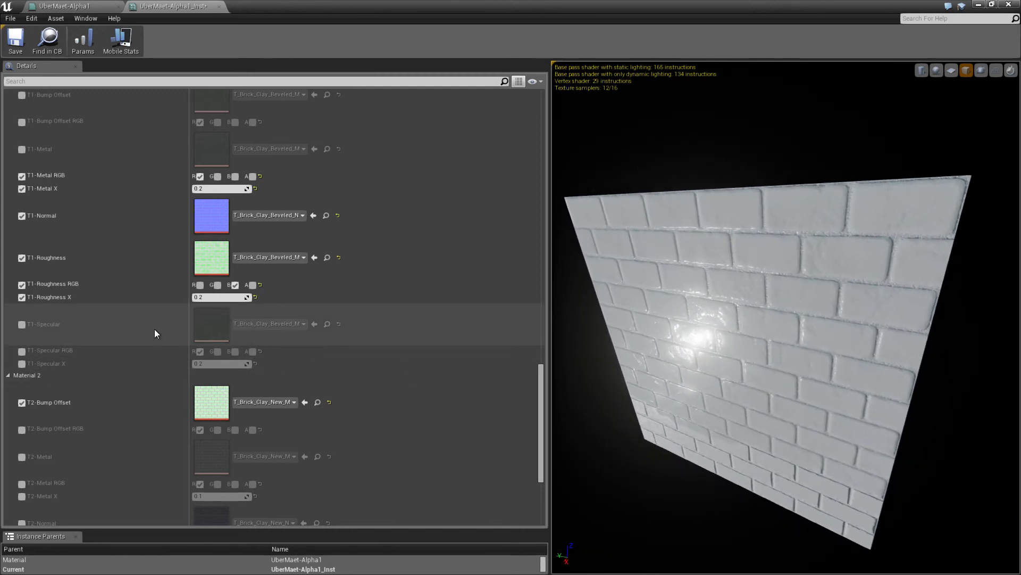
Try T1-Roughness X at 0 and at 1, comparing the highlights on the preview wall
click(199, 298)
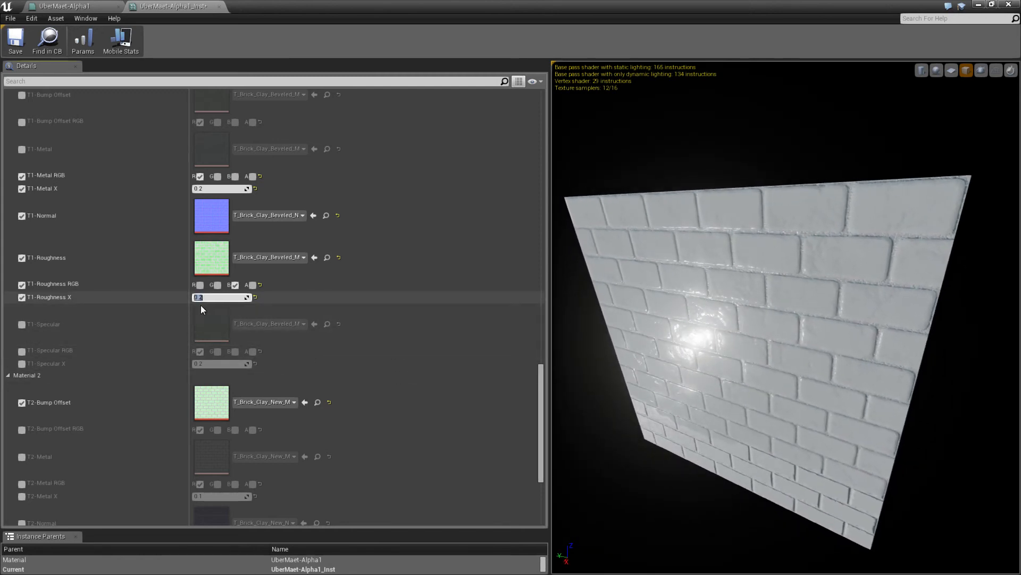
text(0)
key(Return)
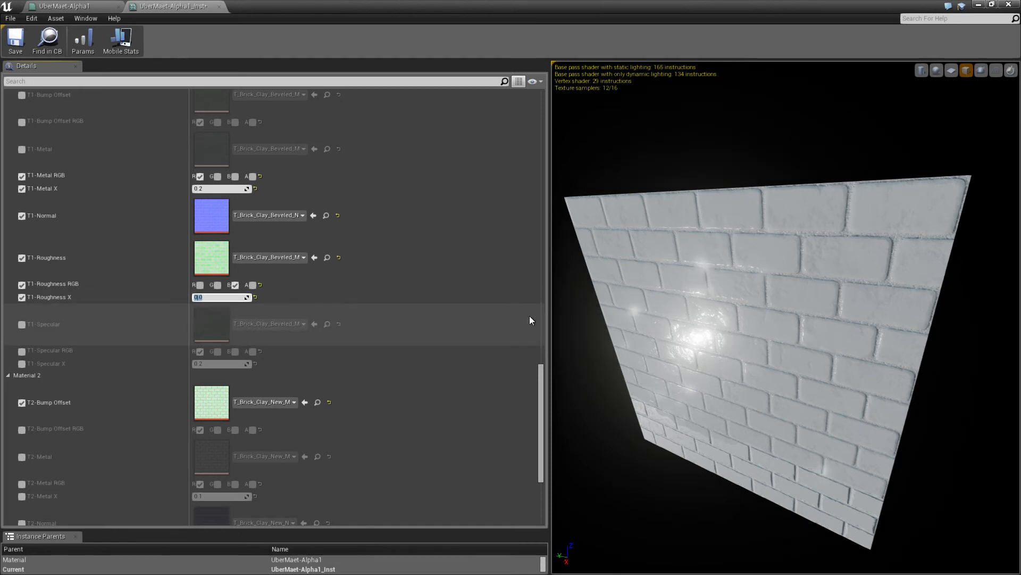
drag(674, 373, 734, 383)
click(222, 297)
text(1)
key(Return)
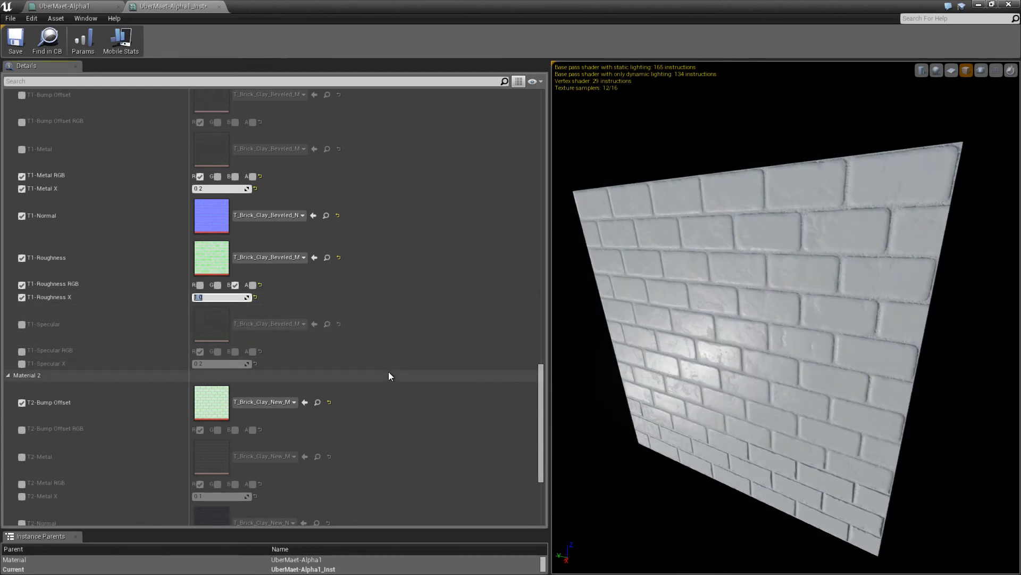
mouse_move(745, 373)
mouse_down()
mouse_move(639, 373)
mouse_move(665, 399)
mouse_move(750, 366)
mouse_up()
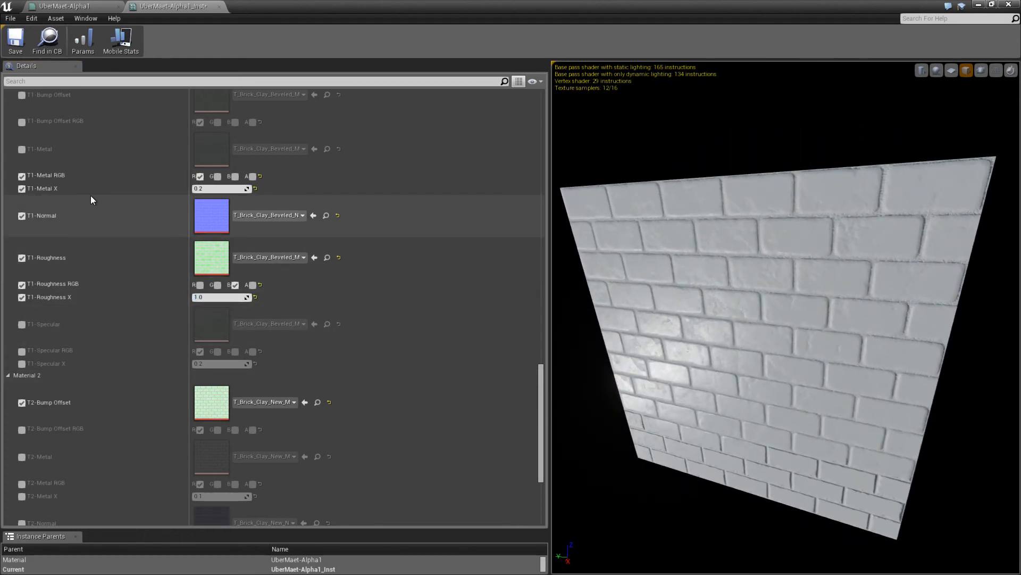
Set T1-Metal X to 1 and inspect the metallic look of the preview wall
click(221, 189)
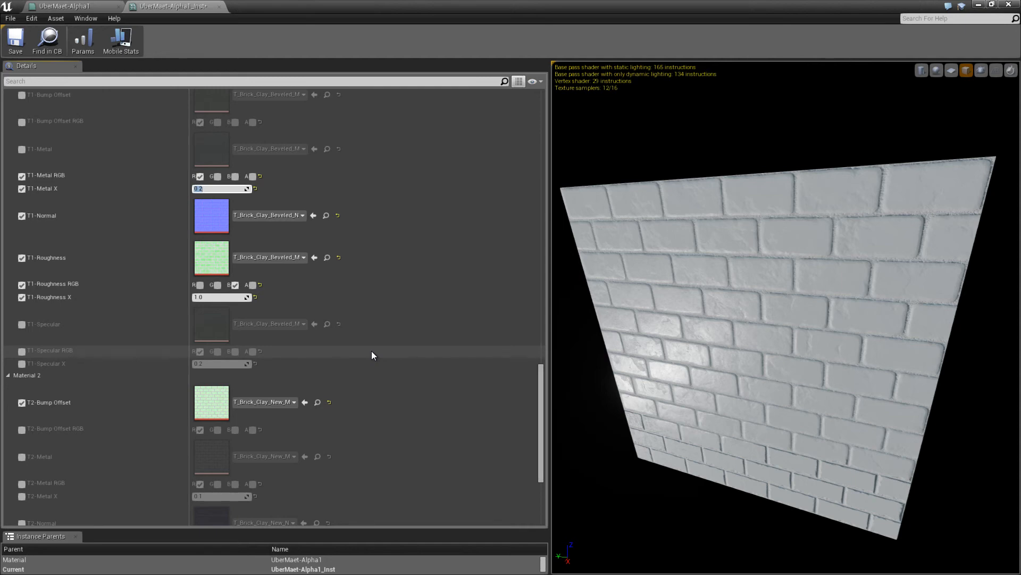
text(1)
key(Return)
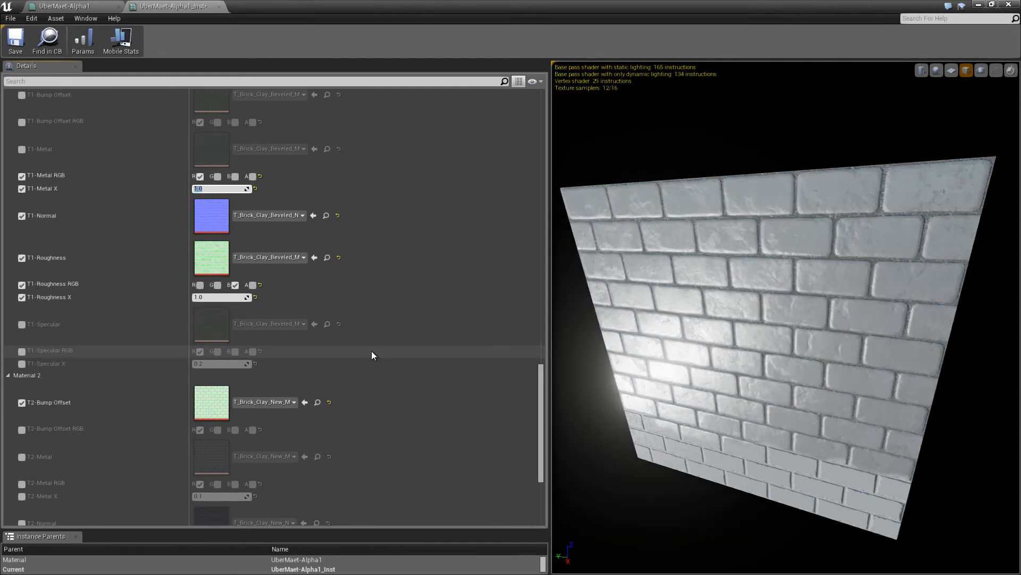
drag(835, 401, 966, 473)
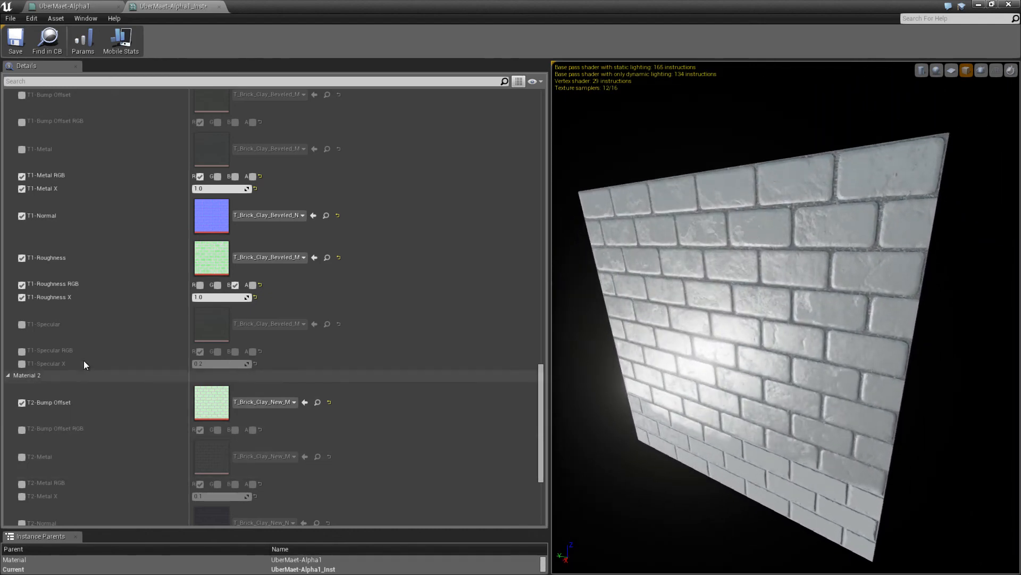
Set T1-Roughness X to 0 and check the glossy reflections on the preview wall
click(215, 297)
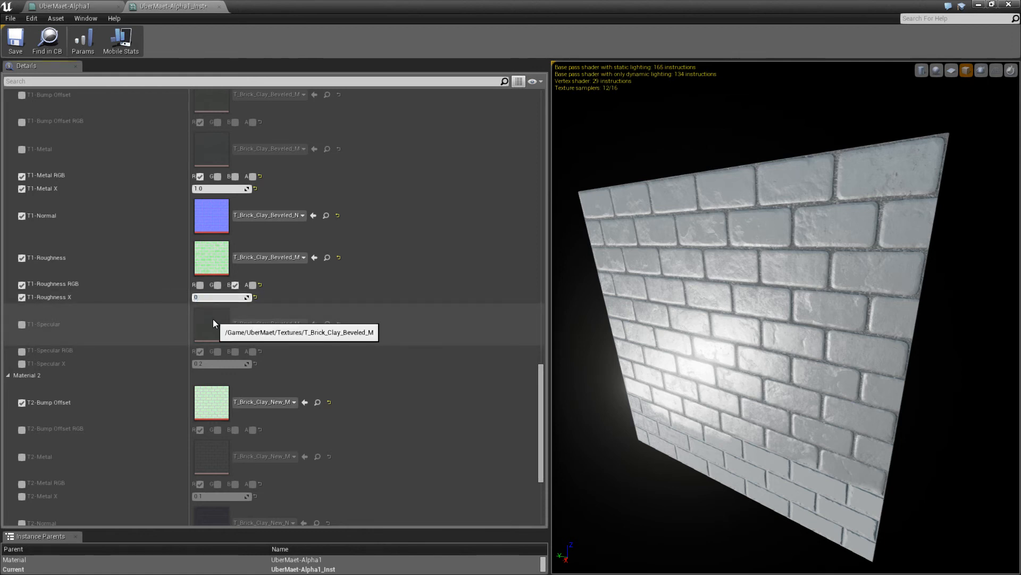
key(Return)
drag(553, 296, 585, 340)
drag(786, 317, 645, 277)
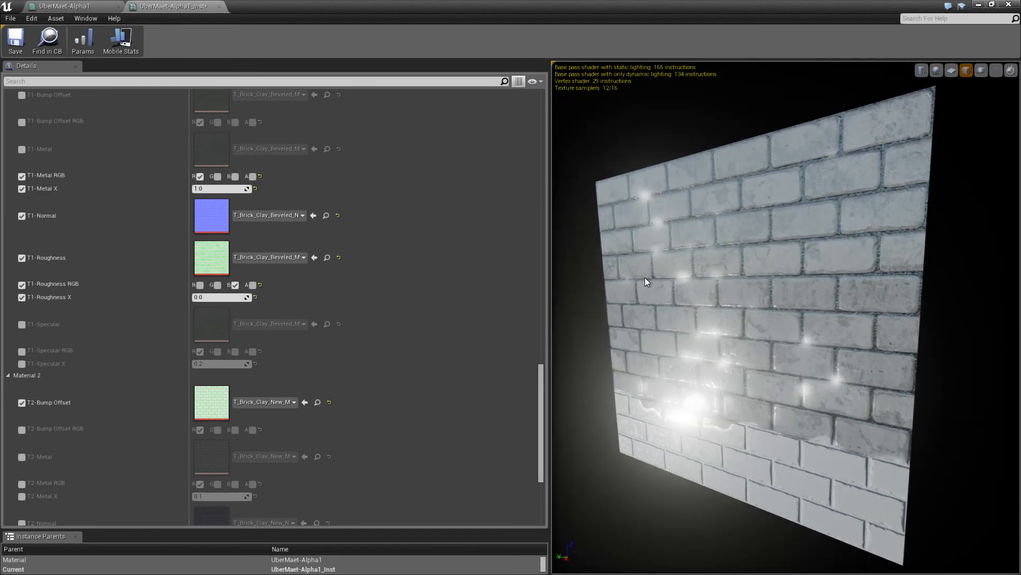
Review the switches, the mask and the Material 1 metal, normal, roughness and specular parameters
scroll(253, 307, up, 8)
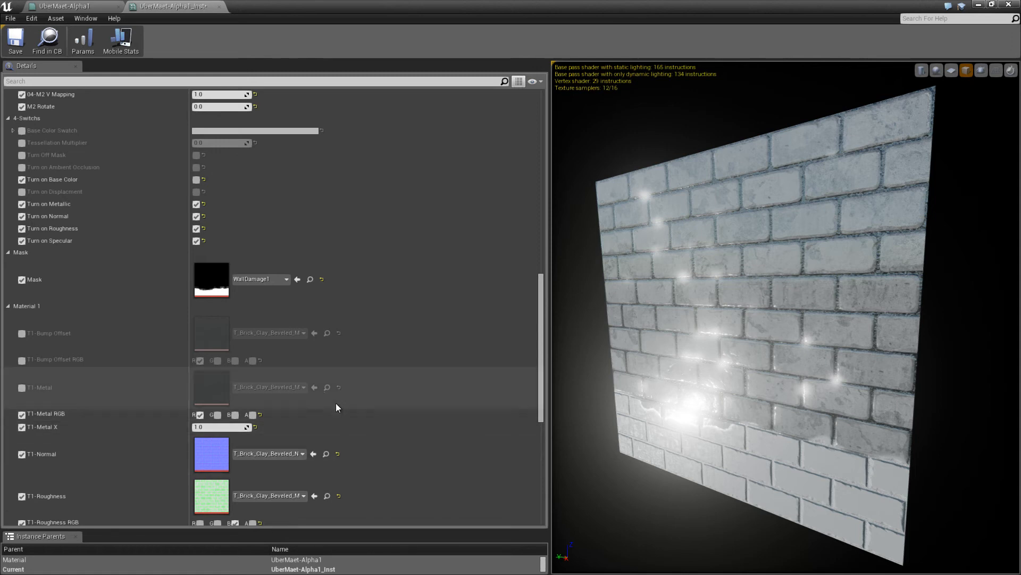
scroll(291, 406, down, 1)
scroll(292, 407, down, 1)
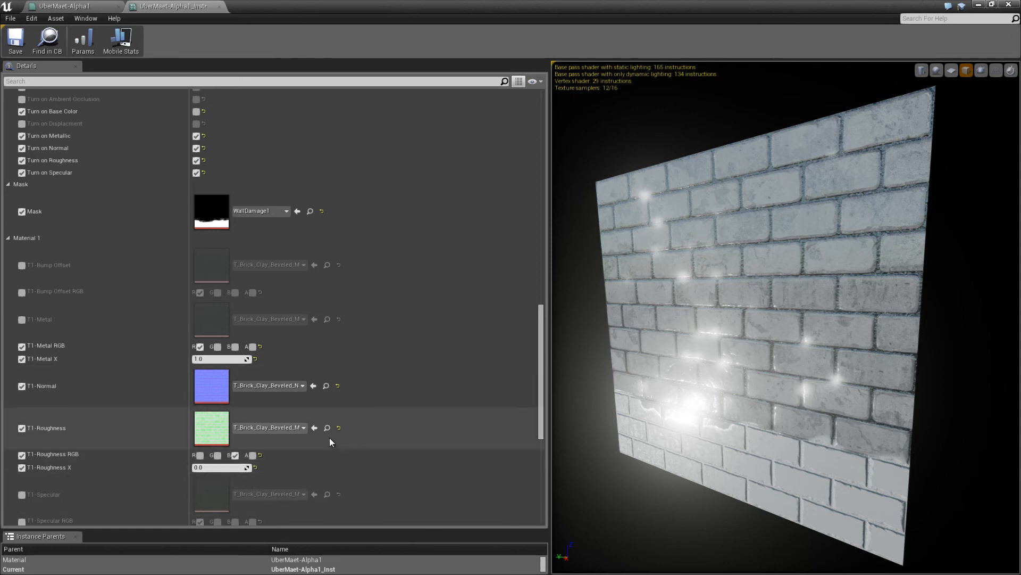
scroll(253, 447, down, 1)
scroll(256, 440, down, 1)
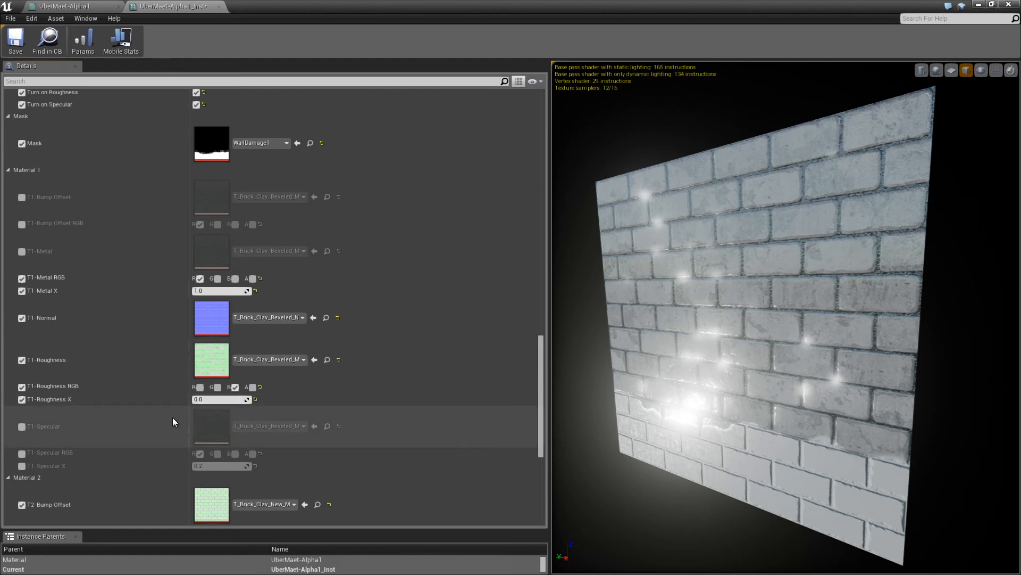
scroll(311, 388, up, 1)
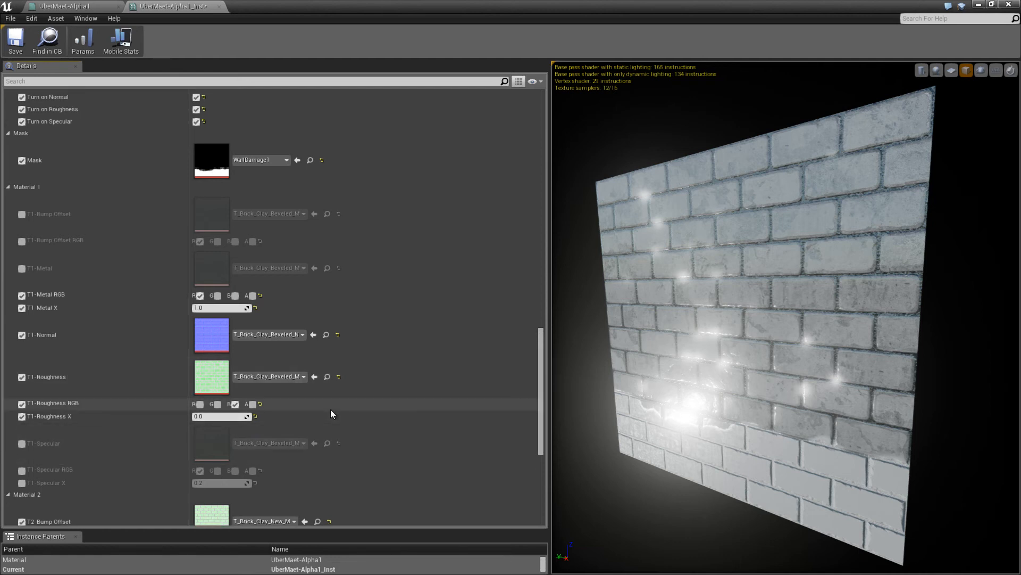
scroll(331, 414, up, 1)
scroll(354, 338, up, 2)
scroll(353, 338, up, 4)
scroll(356, 341, up, 1)
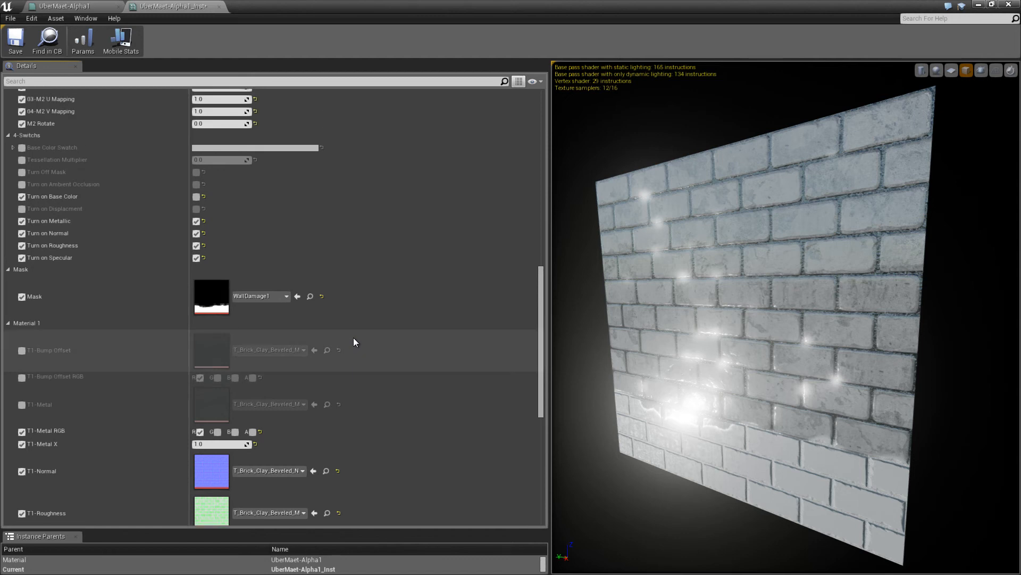
Override the Base Color Swatch and raise its R, G and B values to about 0.85, 0.88 and 0.86
click(13, 147)
click(22, 148)
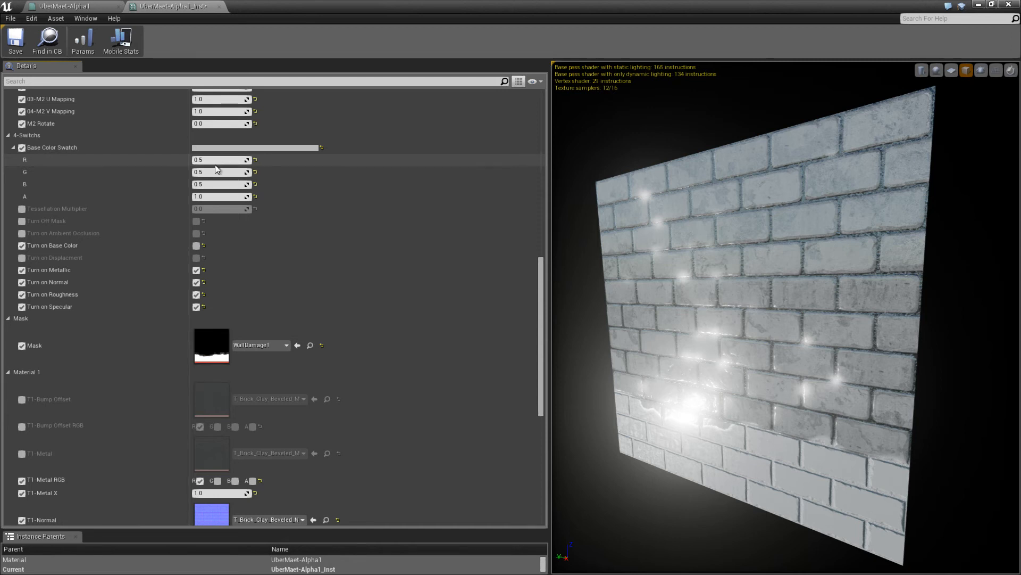
drag(638, 224, 649, 260)
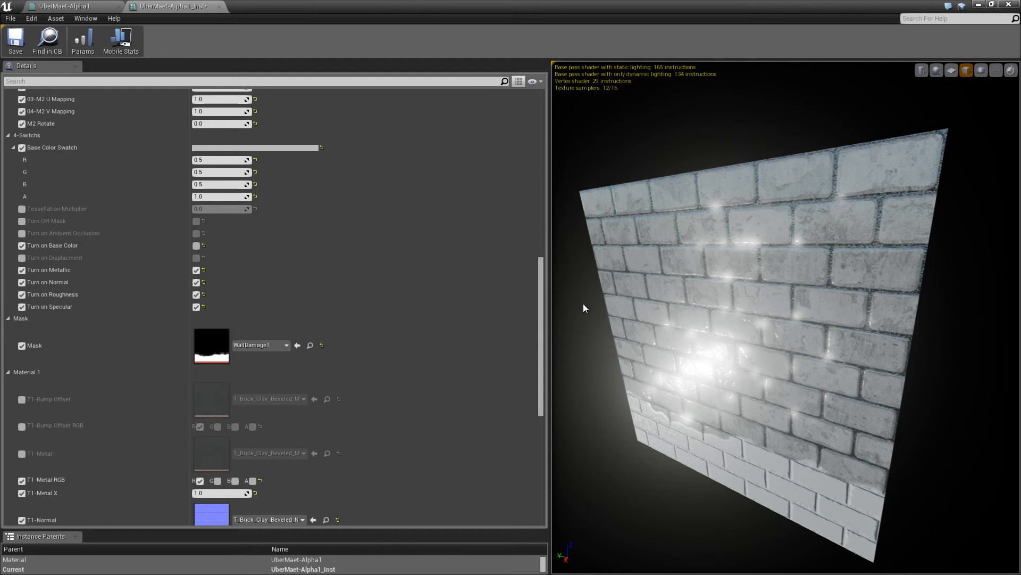
drag(213, 159, 211, 184)
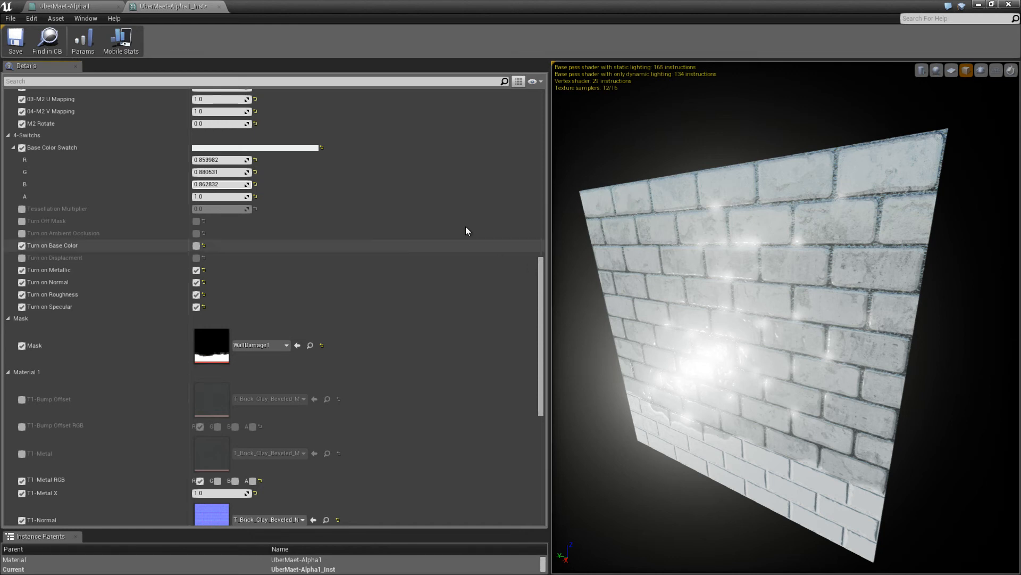
Set the R value of the Base Color Swatch to 1
click(234, 159)
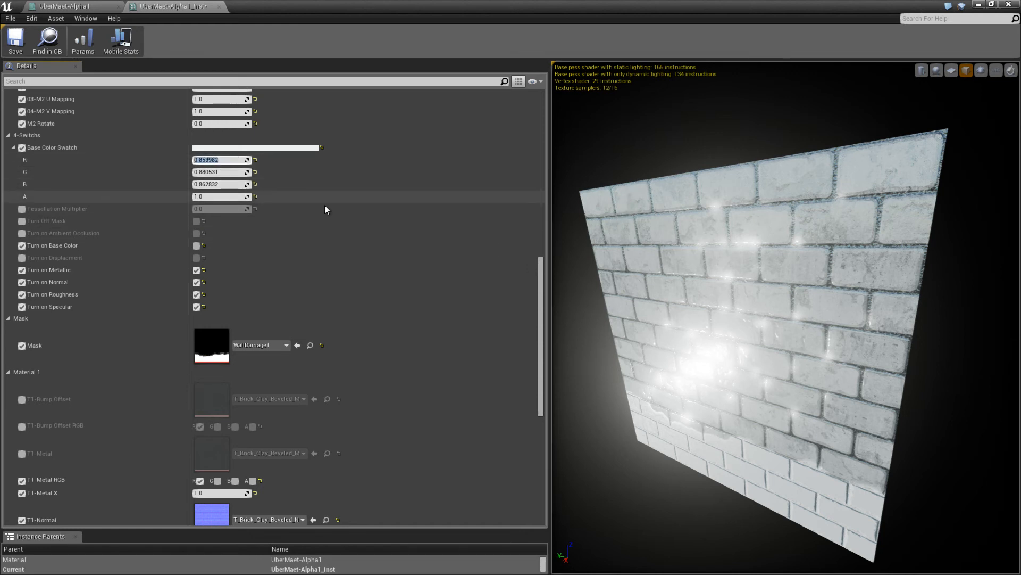
text(1)
key(Return)
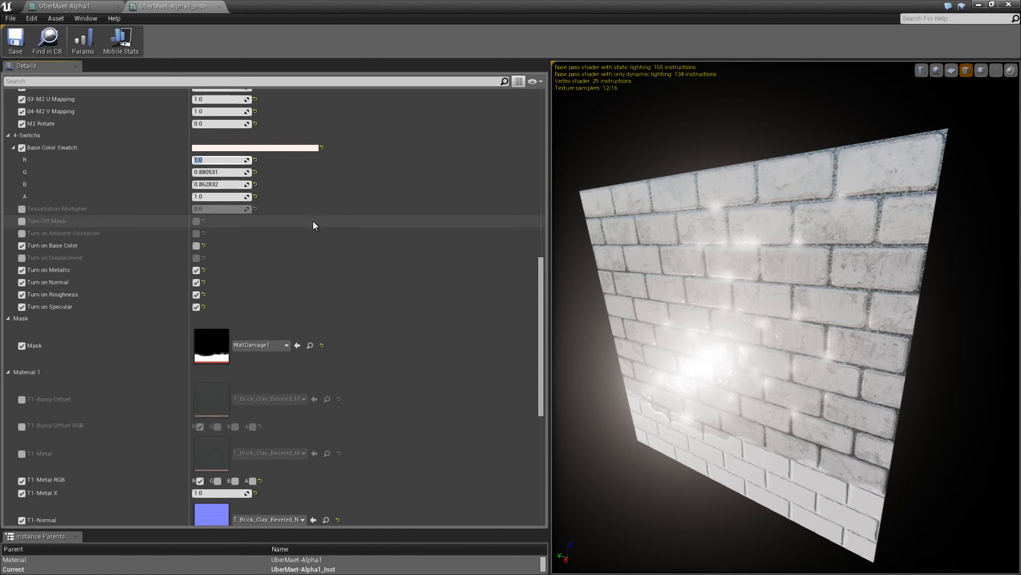
Set the G and B values of the Base Color Swatch to 1 and check the wall preview
click(207, 172)
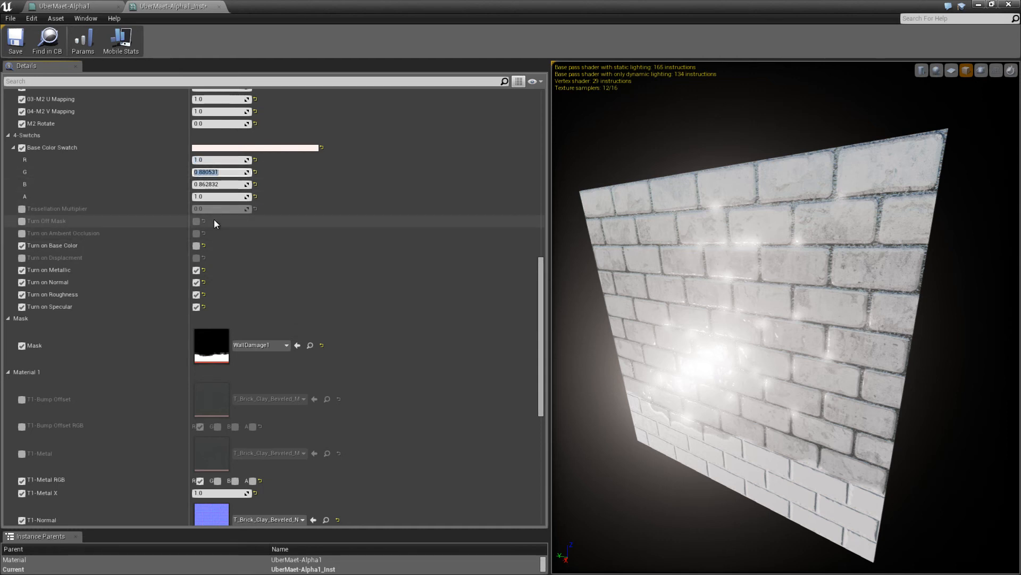
text(1)
key(Return)
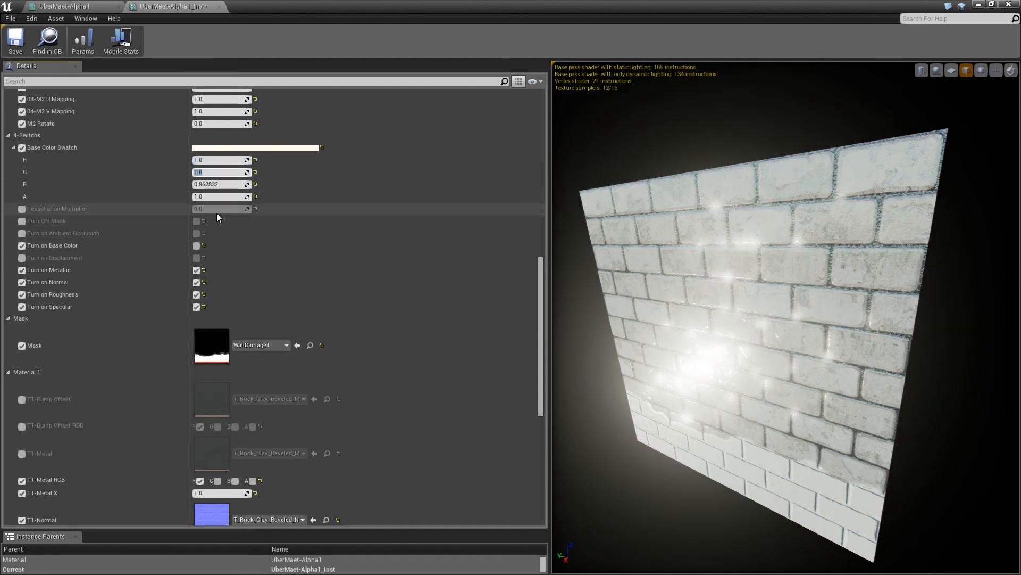
click(214, 185)
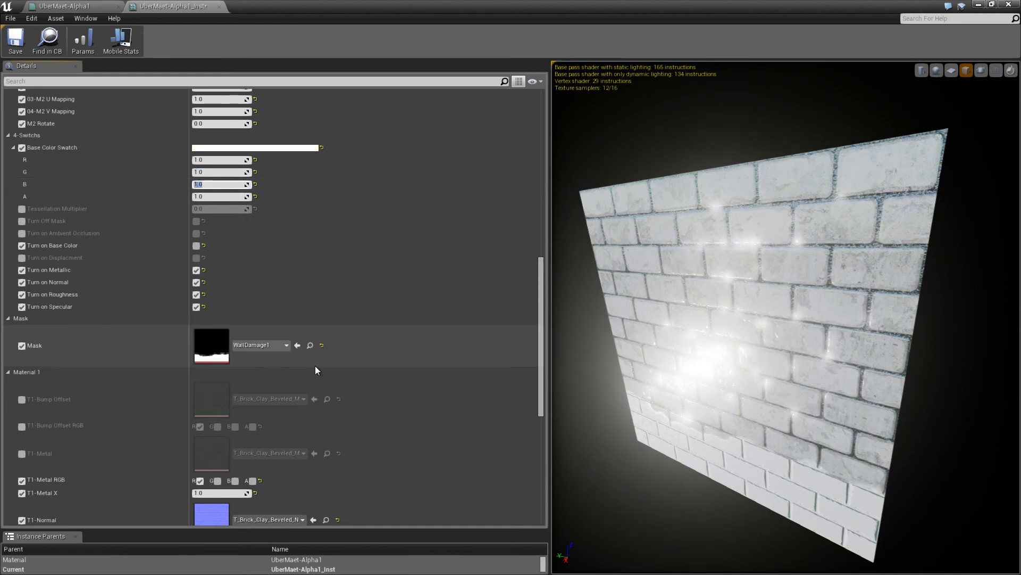
drag(623, 382, 723, 383)
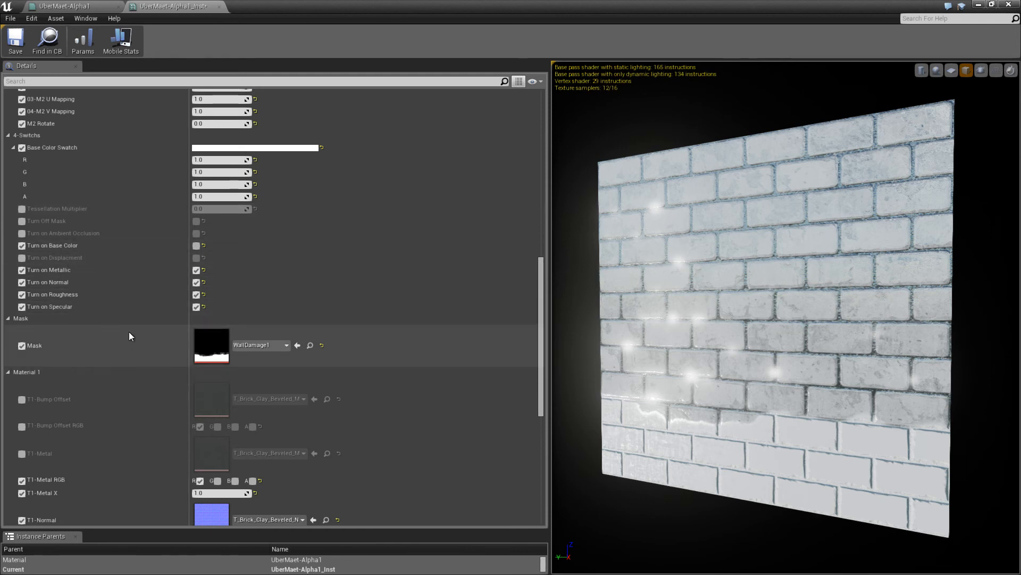
Turn off the Metallic, Roughness, Specular and Normal switches of the material instance
click(22, 270)
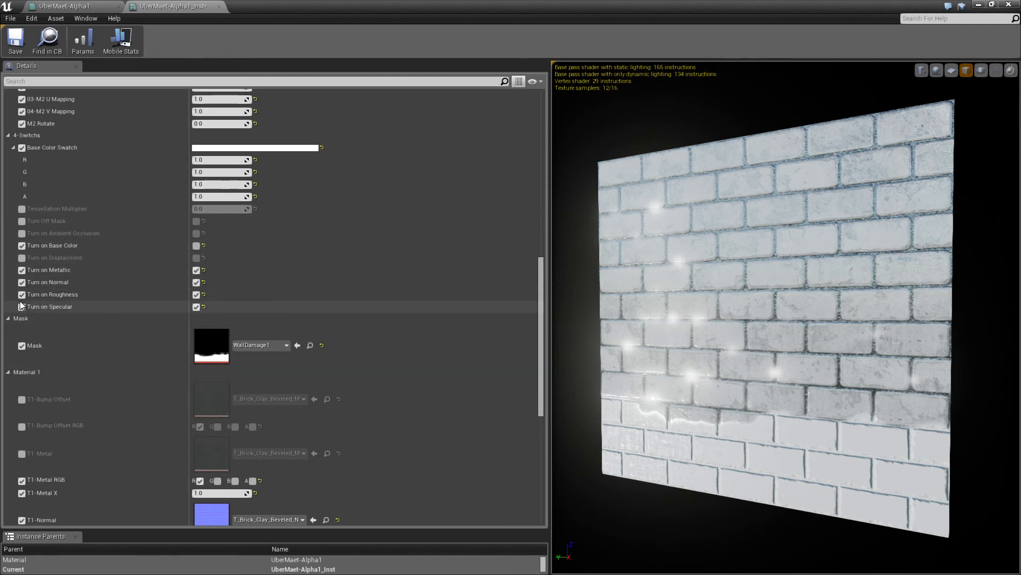
click(197, 270)
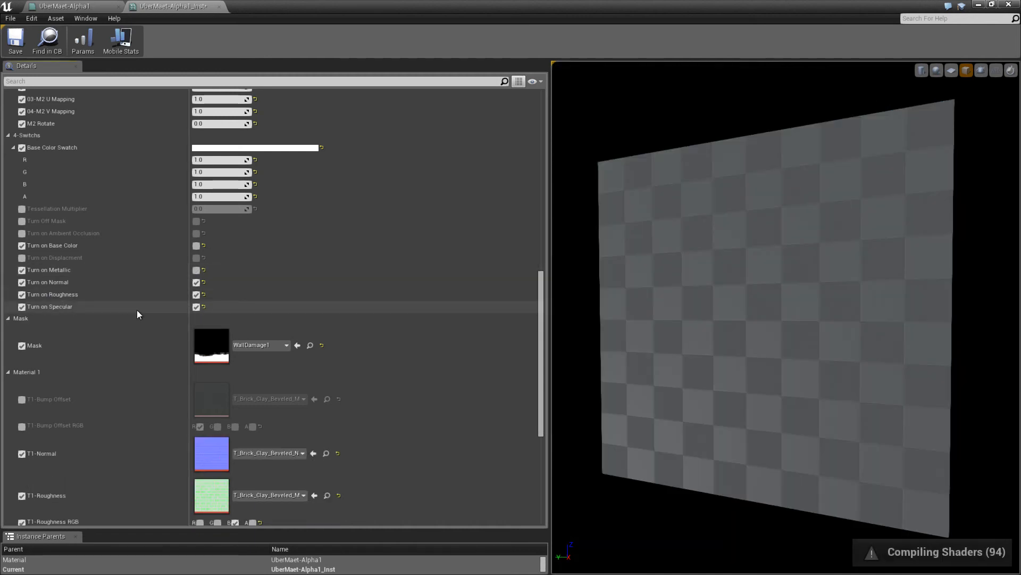
click(197, 295)
click(196, 307)
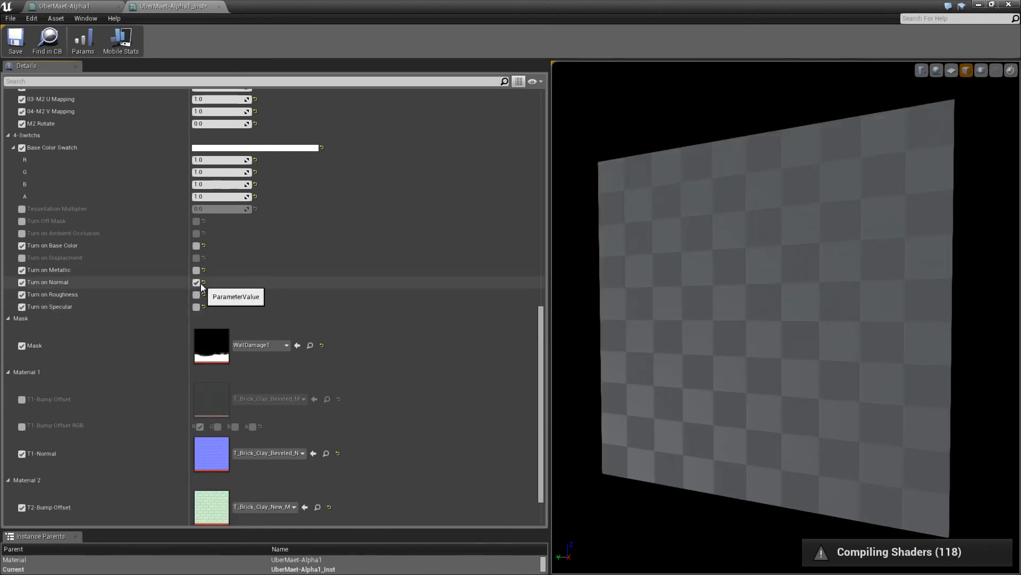
click(197, 282)
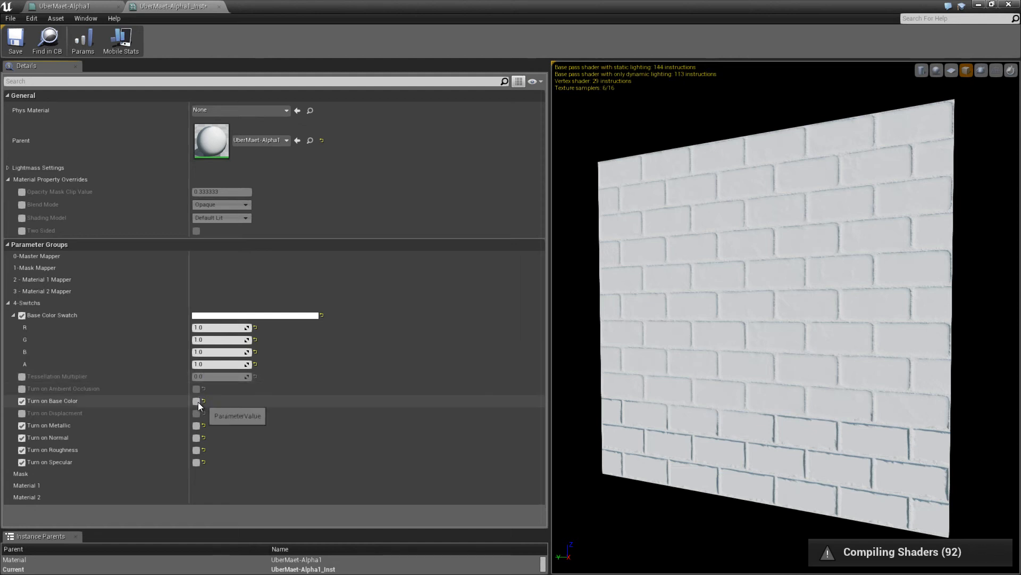
Turn on the Base Color switch and check the wall preview from another angle
click(197, 401)
drag(802, 315, 821, 315)
scroll(328, 270, down, 1)
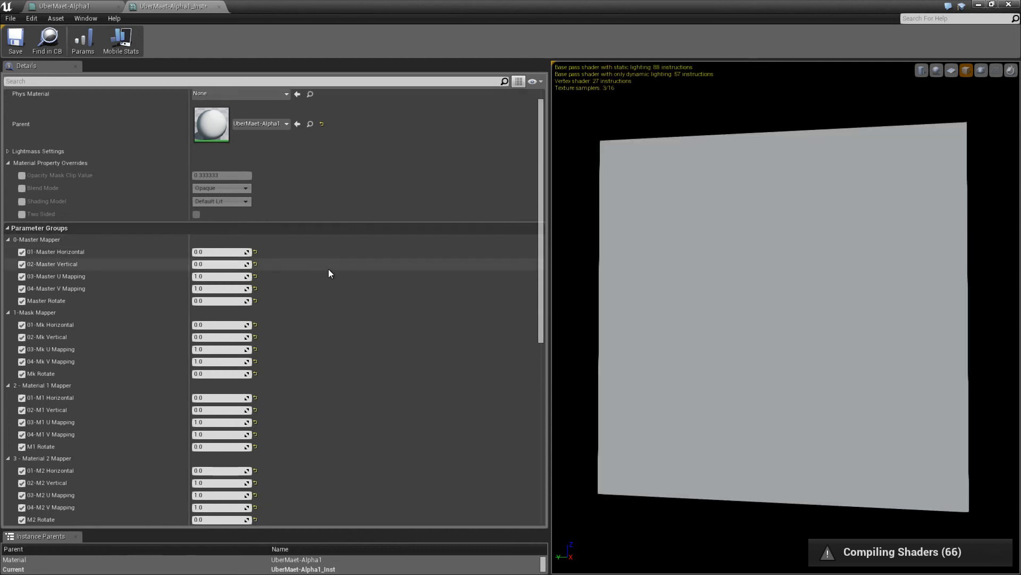
drag(853, 370, 897, 381)
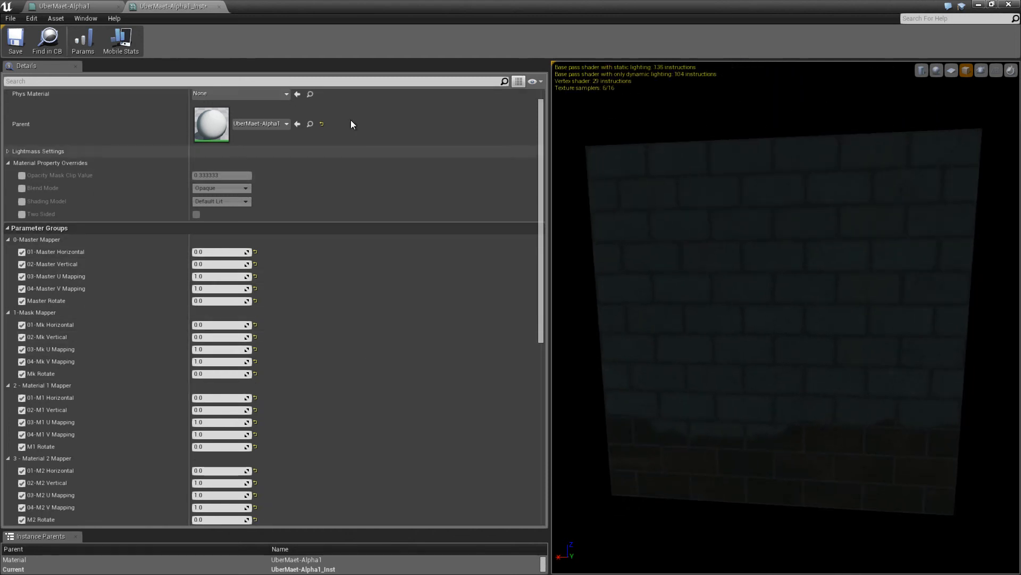
Check the material on the building walls in the Minimal_Default level, then return to the material instance
click(88, 4)
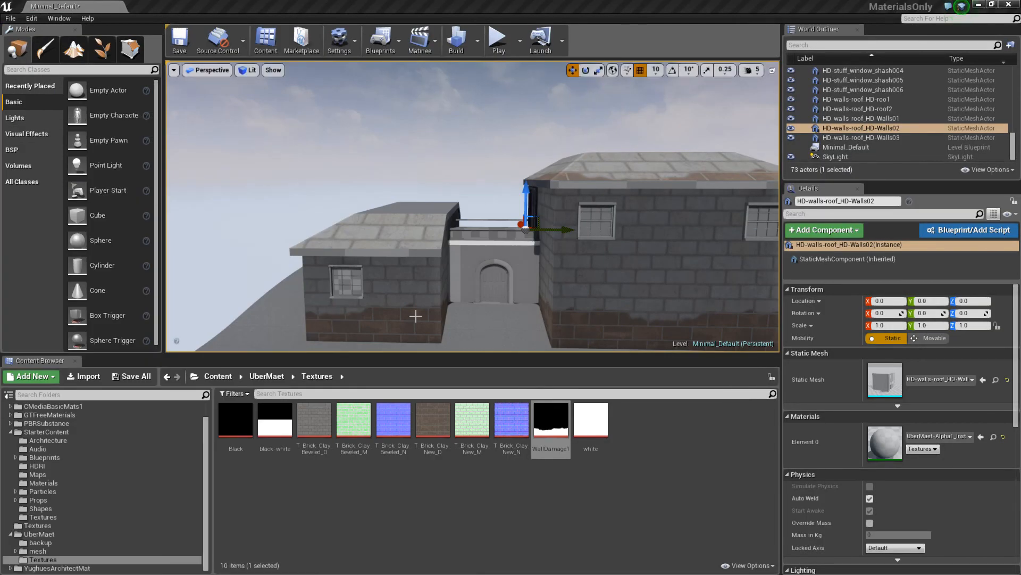
right_drag(436, 314, 426, 343)
drag(0, 24, 286, 0)
click(178, 6)
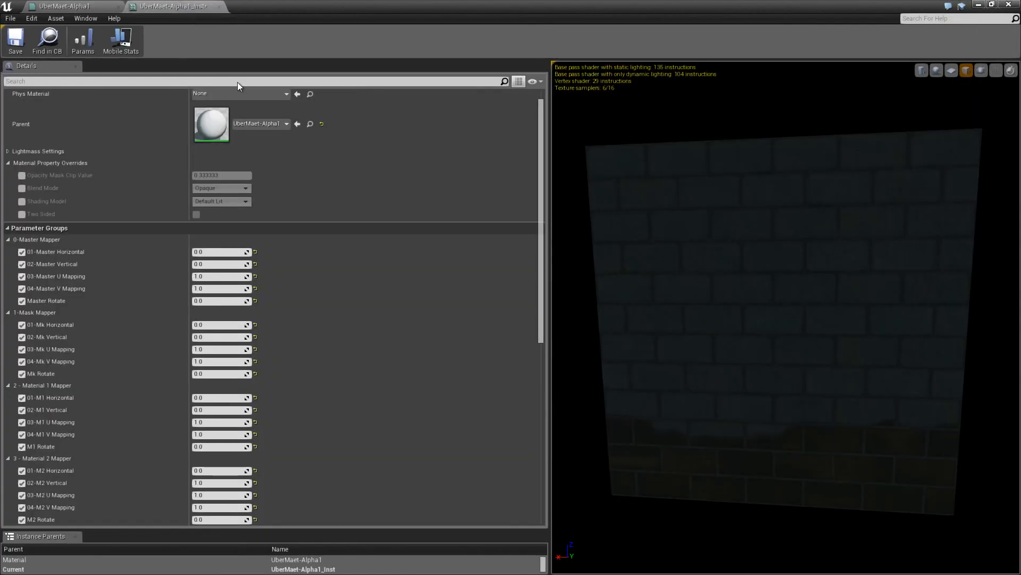
Close the UberMaet-Alpha1 master material and view the lit side of the instance's preview wall beside the mapper parameters
click(118, 6)
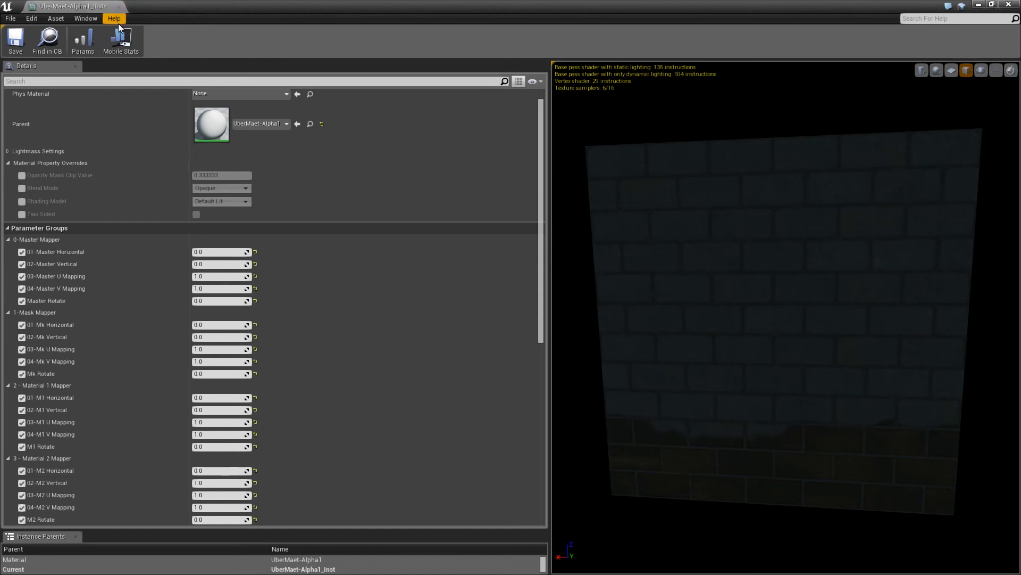
scroll(380, 349, down, 1)
scroll(380, 349, down, 2)
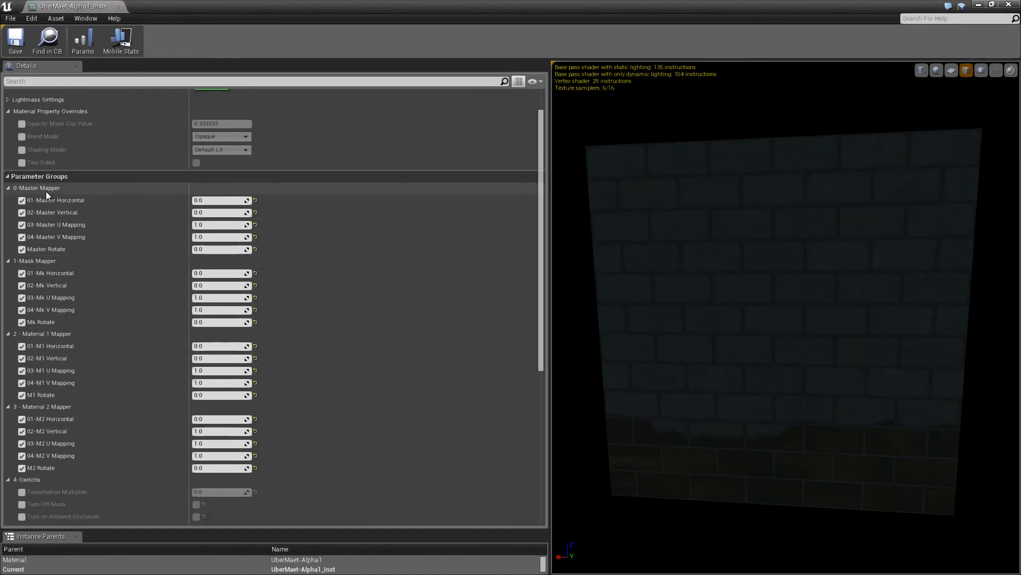
drag(720, 375, 978, 431)
drag(772, 359, 765, 360)
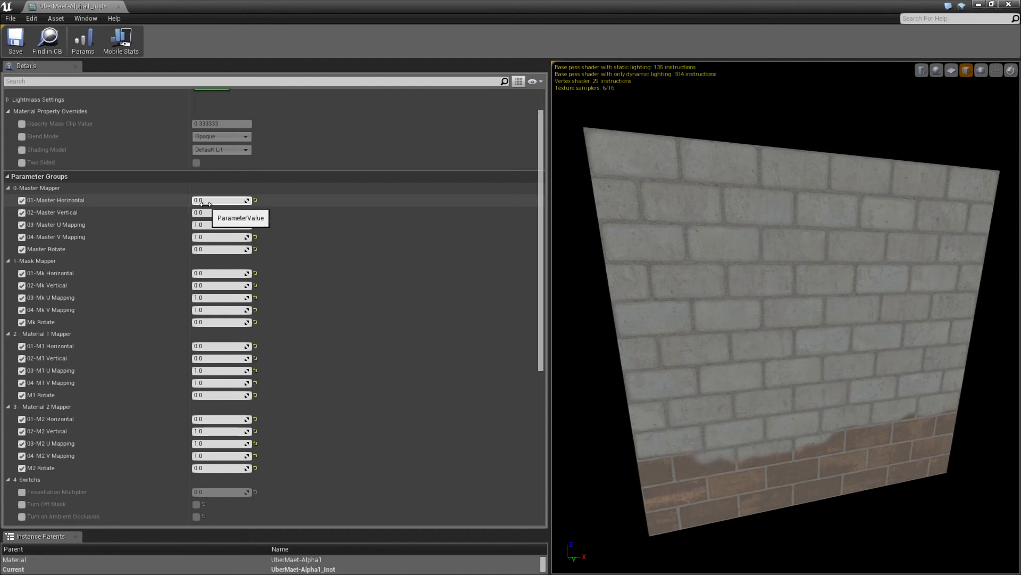
Try Master Mapper values of about 0.37 horizontal, -0.39 vertical, 1.13 U, 1.12 V and 3.12 rotate
mouse_move(218, 200)
mouse_down()
mouse_move(188, 200)
mouse_move(198, 203)
mouse_up()
click(207, 224)
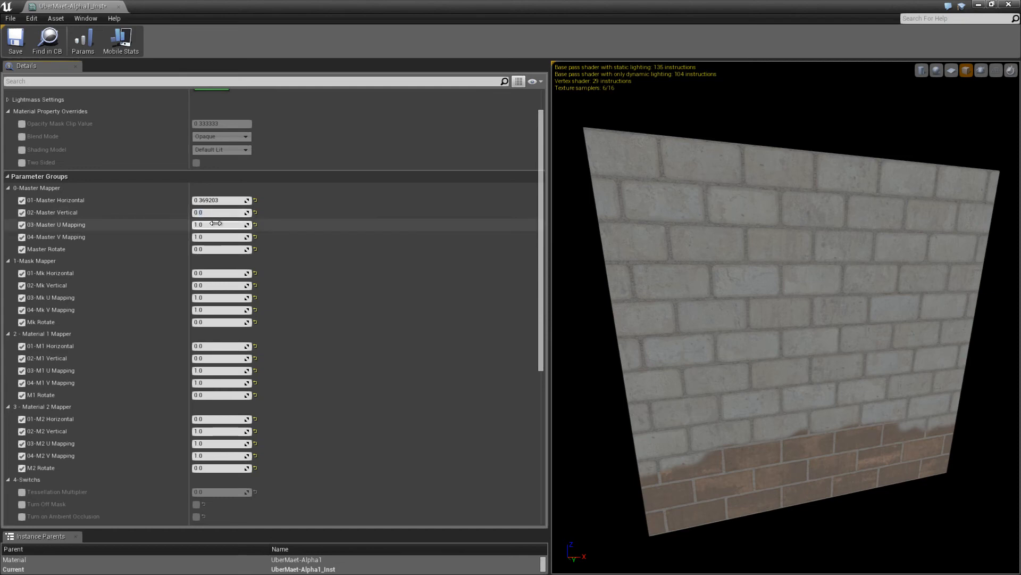
drag(206, 213, 213, 250)
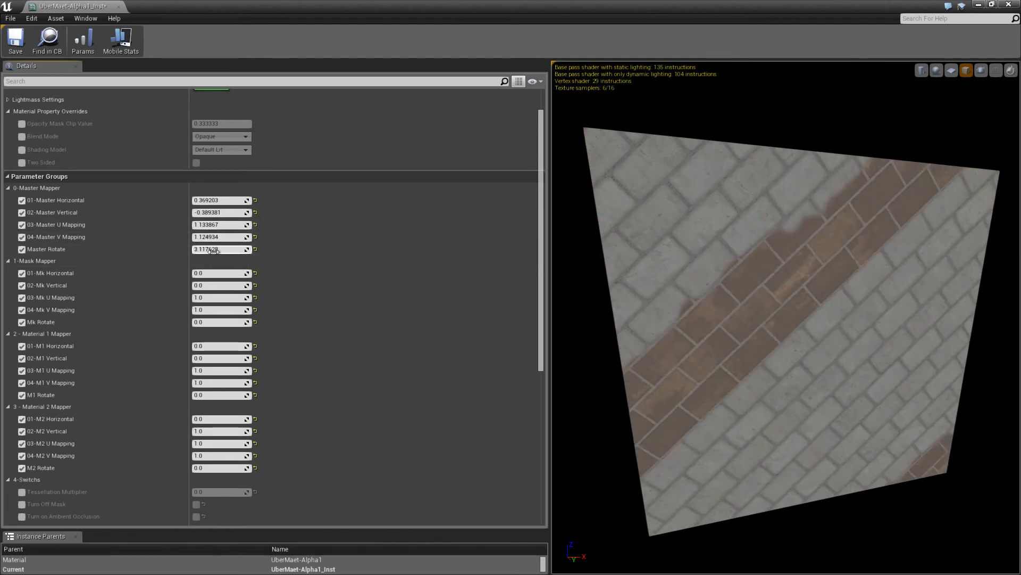
Reset the Master Mapper's horizontal, vertical, U, V and rotate values to their defaults
click(256, 200)
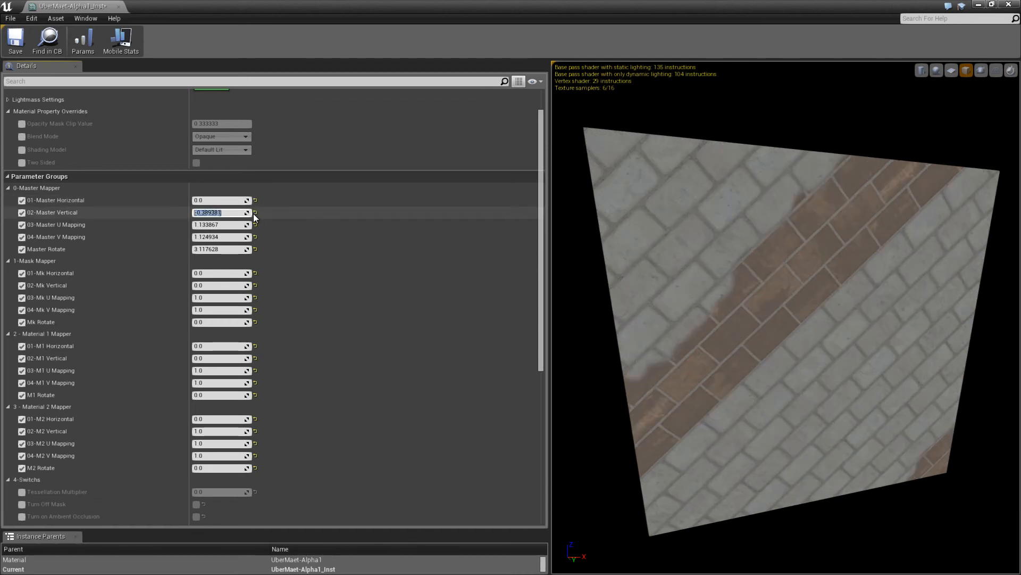
click(256, 212)
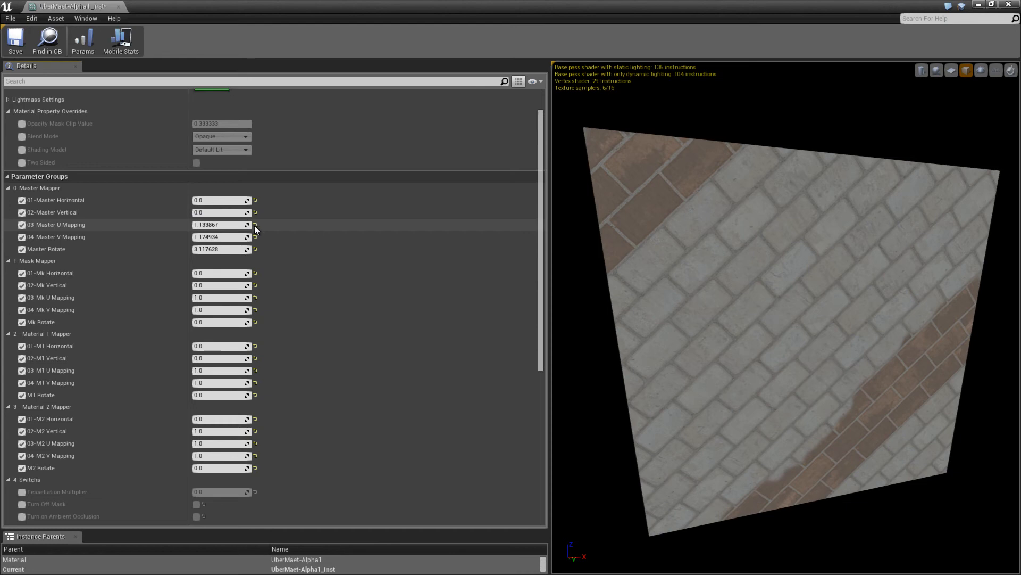
click(255, 224)
click(255, 237)
click(256, 249)
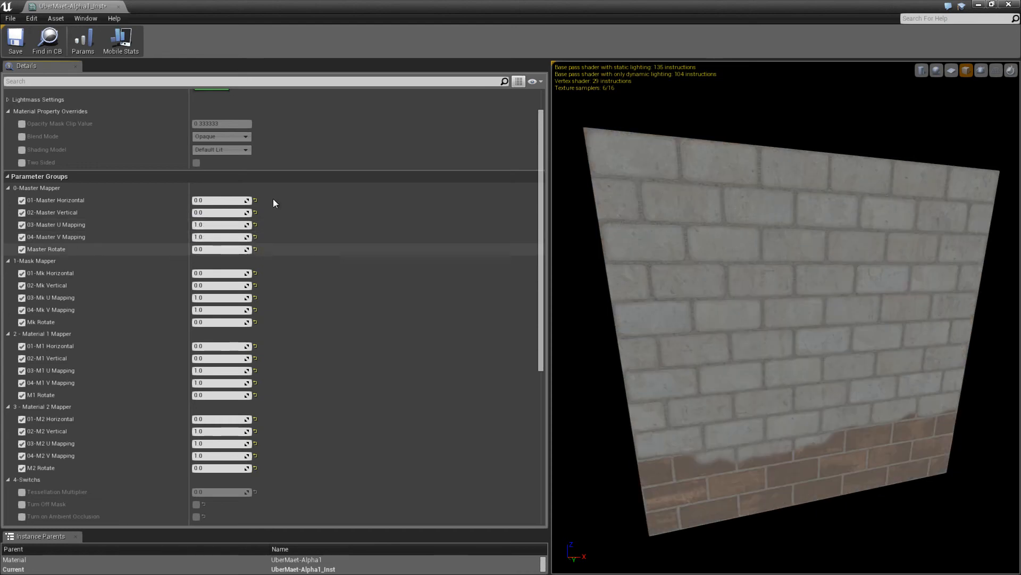
Try Master Mapper values of about 1.59 horizontal, -0.29 vertical, 3.02 U and 2.11 V against the level's building, then reset all four
drag(384, 2, 0, 124)
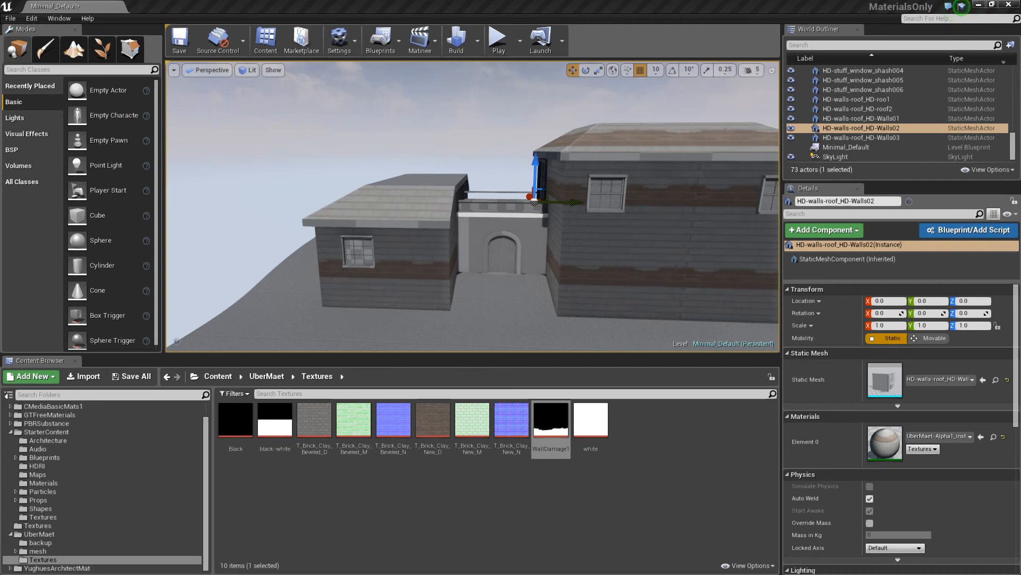
drag(94, 174, 602, 2)
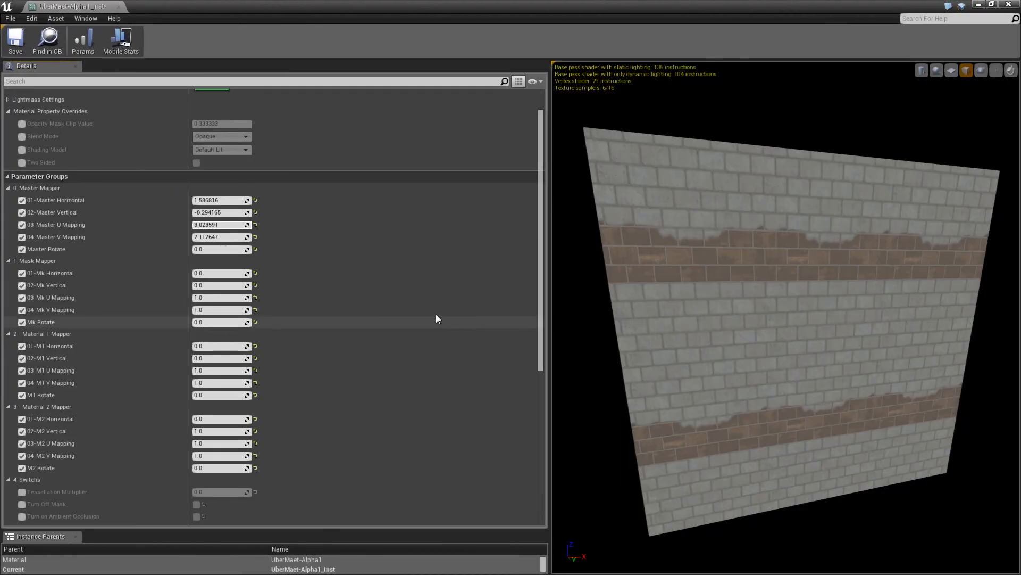
click(255, 201)
click(255, 212)
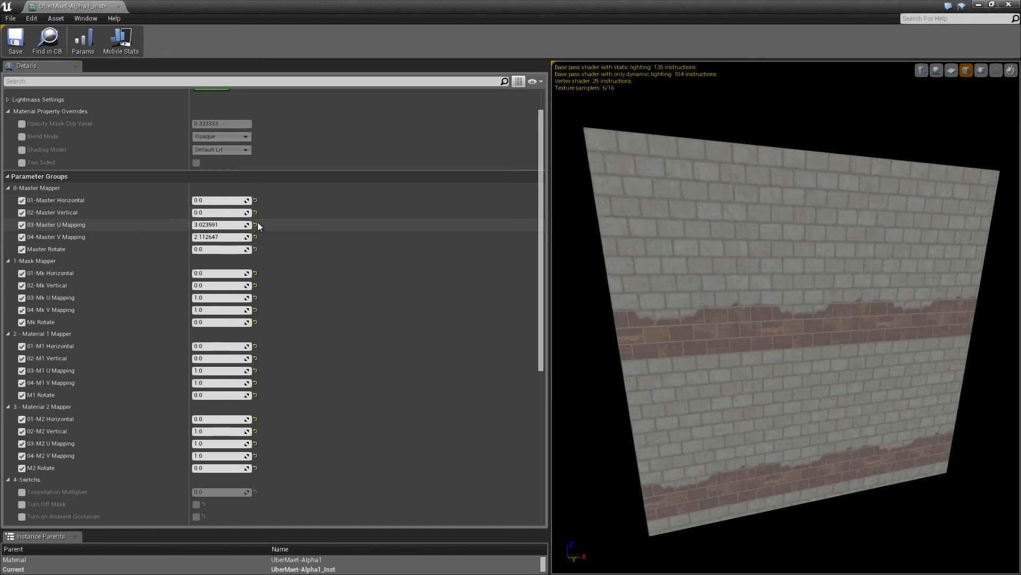
click(256, 224)
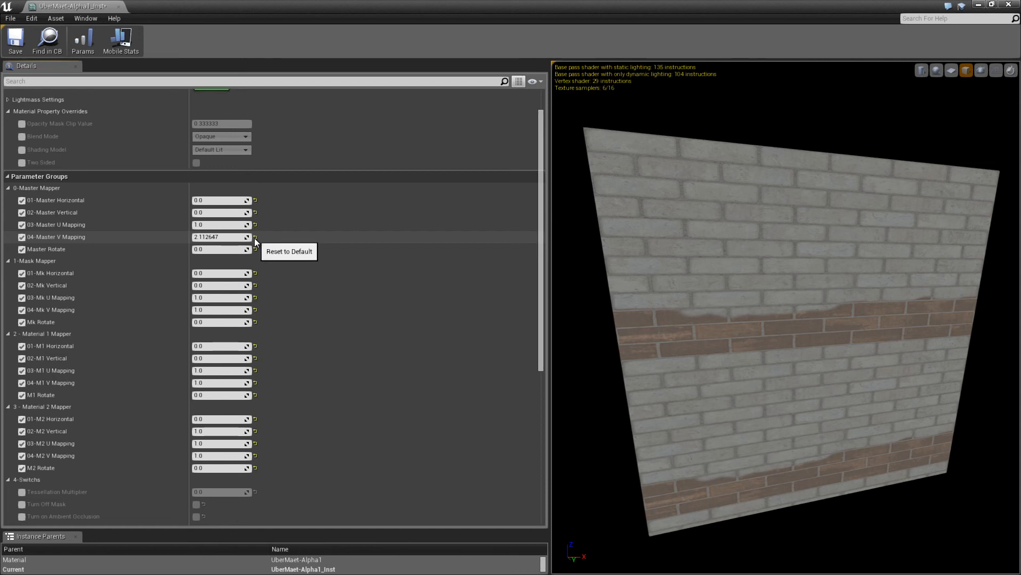
click(255, 238)
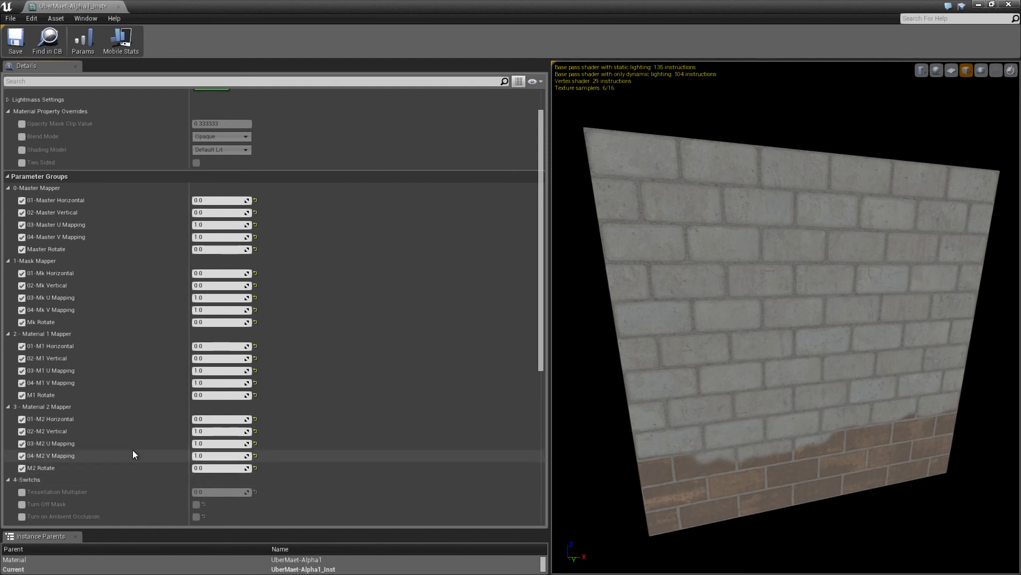
Vary the Material 2 Mapper to about 2.33 U and 1.09 rotate, and the Material 1 Mapper to about 6.66 U, 1.80 V and 0.57 rotate
drag(205, 418, 227, 430)
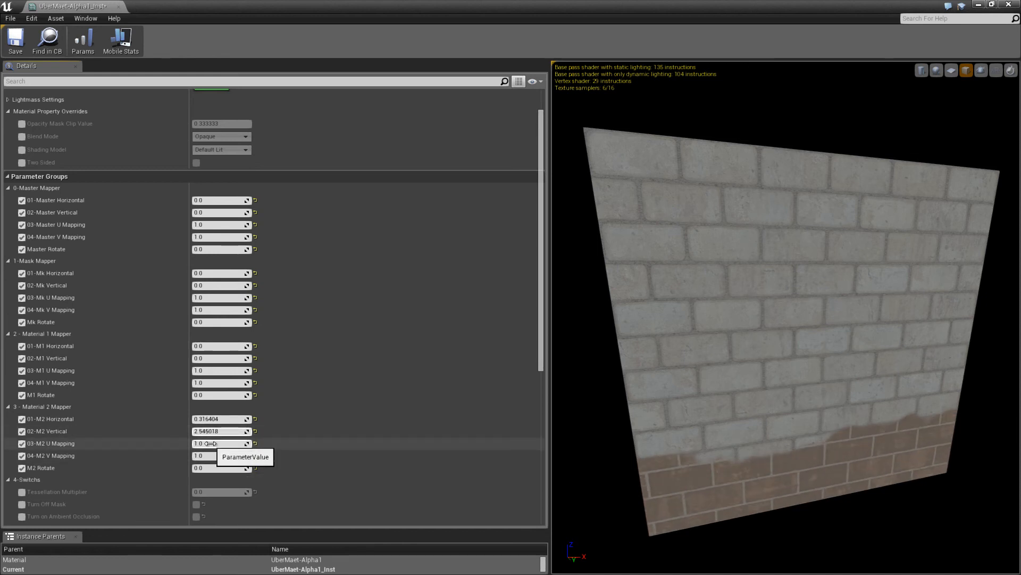
drag(212, 444, 229, 443)
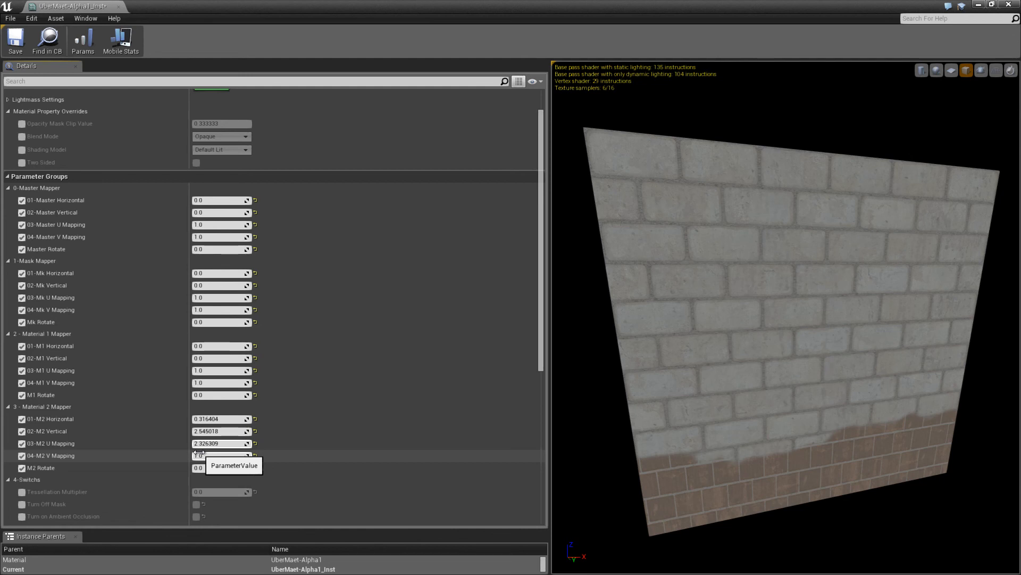
drag(199, 468, 212, 467)
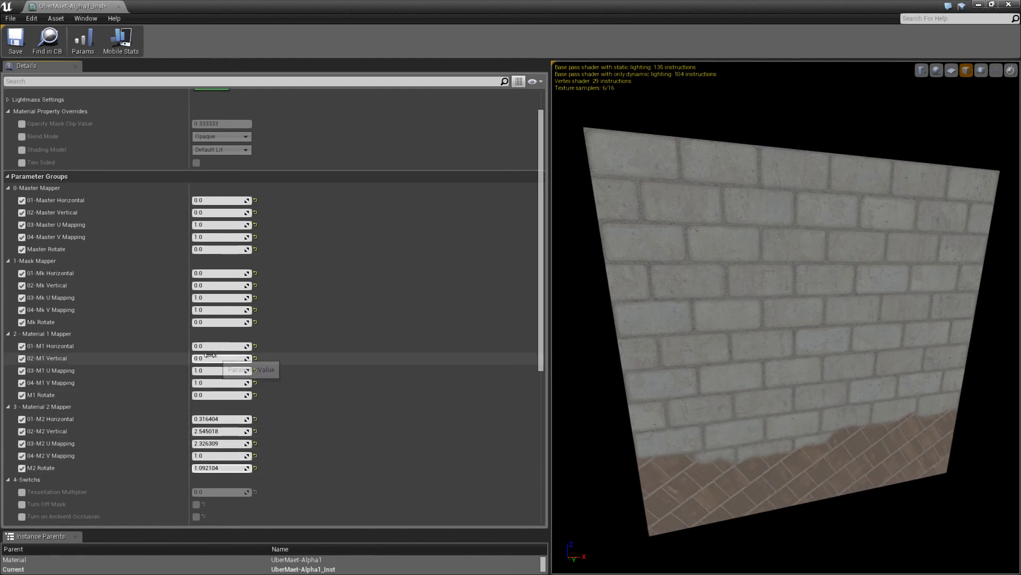
drag(209, 355, 210, 394)
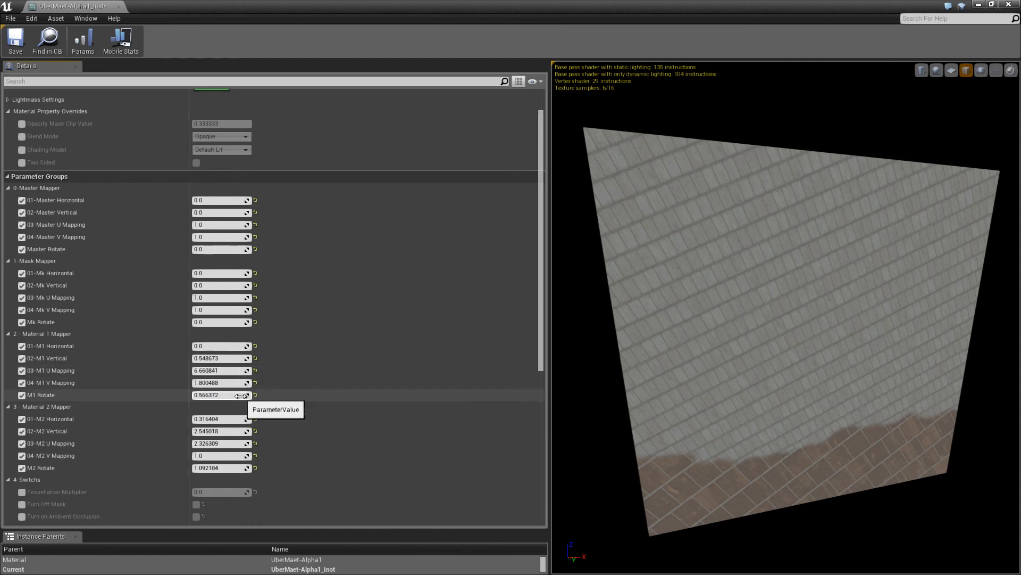
Reset all changed offset, U, V and rotate values of the Material 1 and Material 2 Mappers to their defaults
click(255, 358)
click(256, 370)
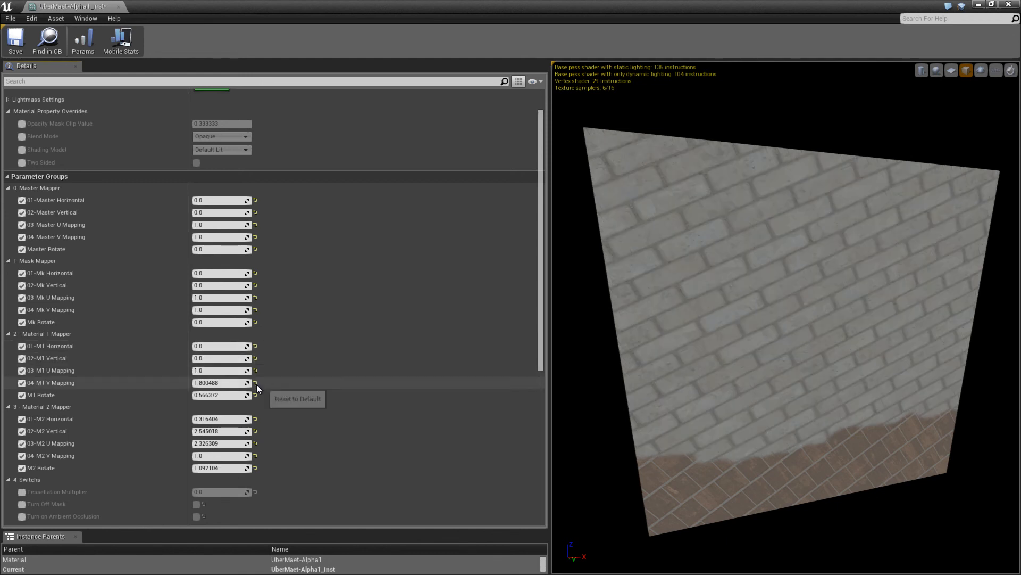
click(255, 382)
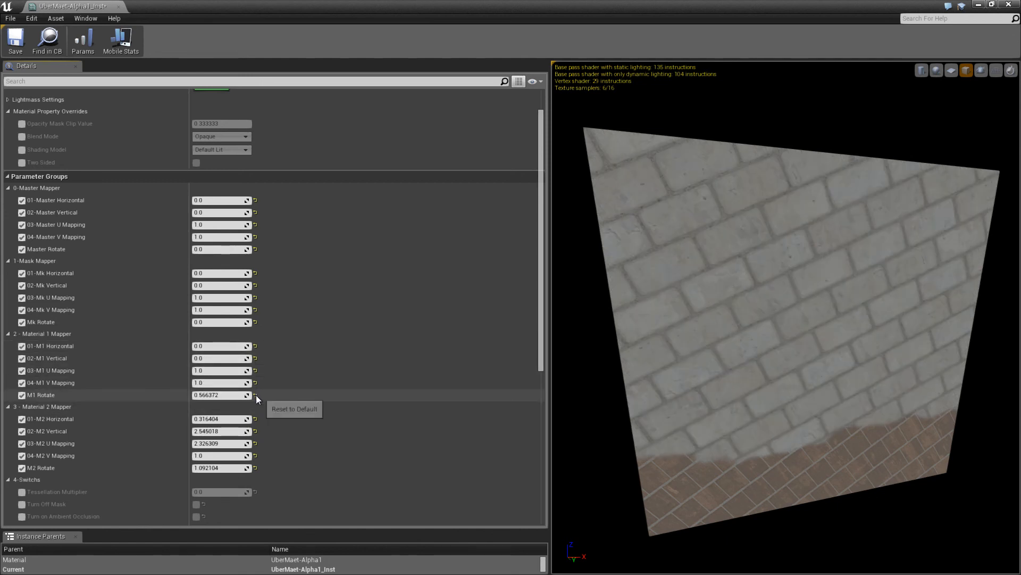
click(256, 395)
click(255, 419)
click(256, 431)
click(256, 443)
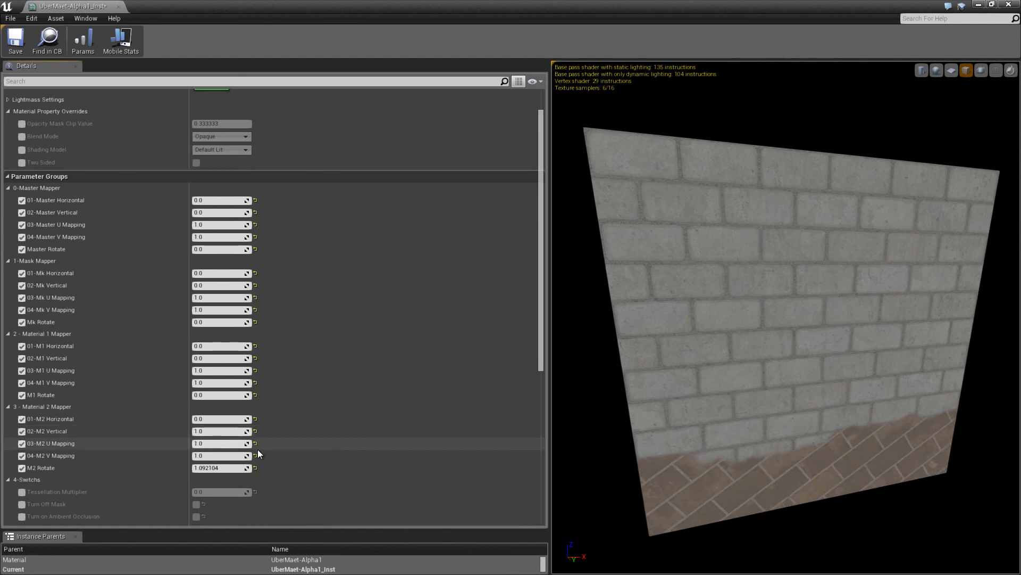
click(255, 468)
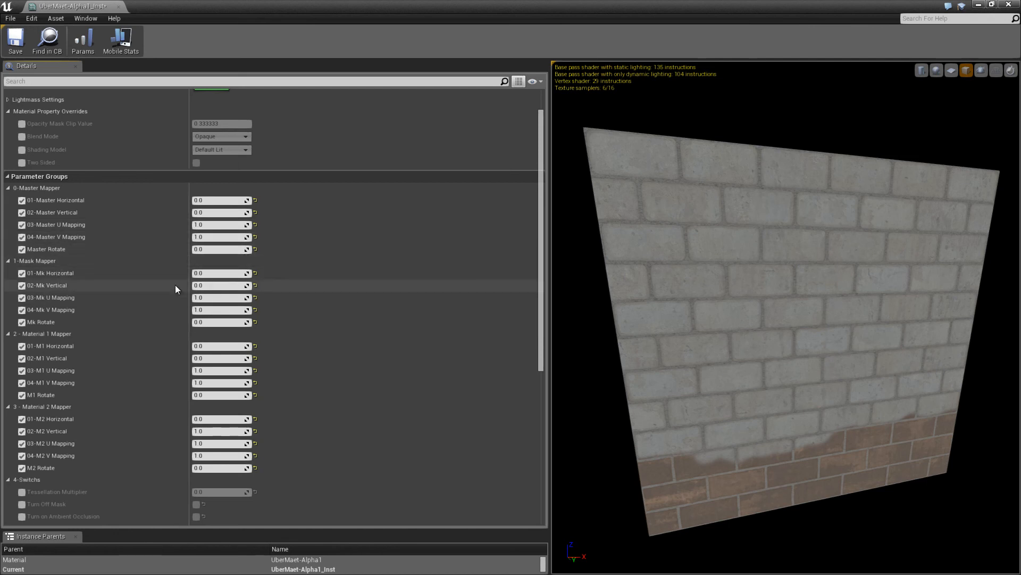
Try Mask Mapper values of about 0.34 horizontal, 2.31 vertical, 0.94 U and 0.30 V on the preview plane
drag(218, 273, 242, 285)
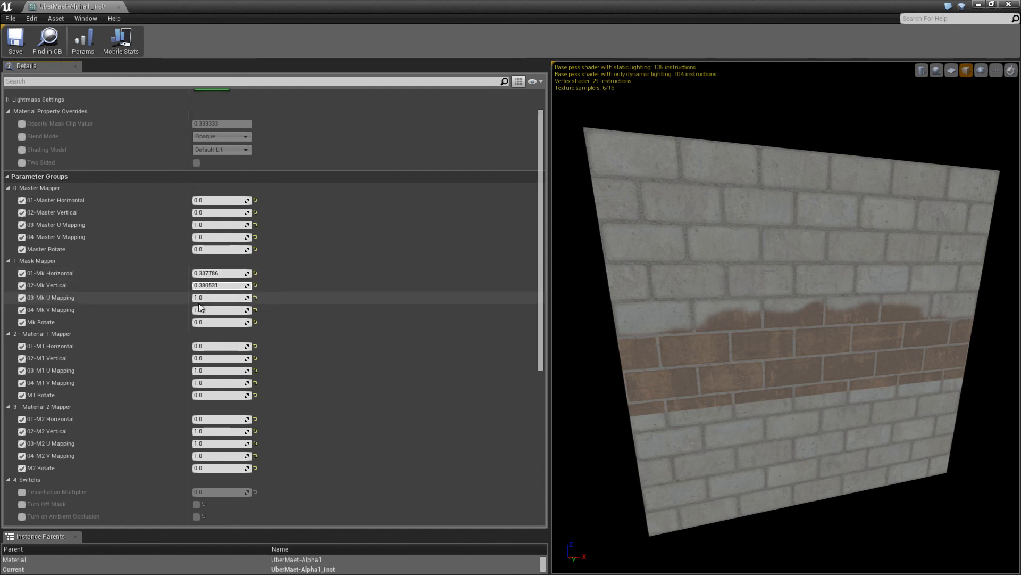
drag(201, 310, 187, 309)
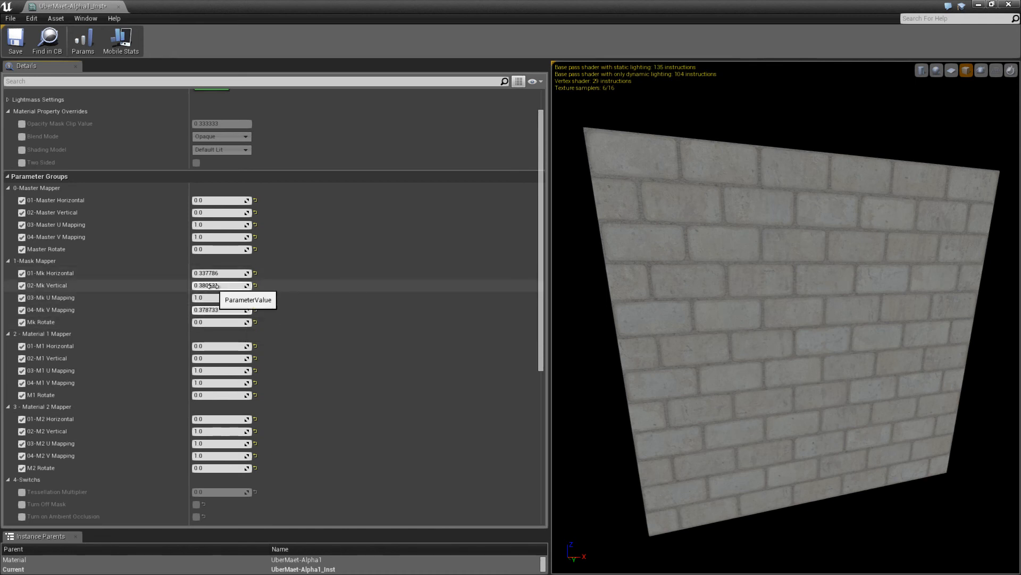
drag(219, 286, 287, 285)
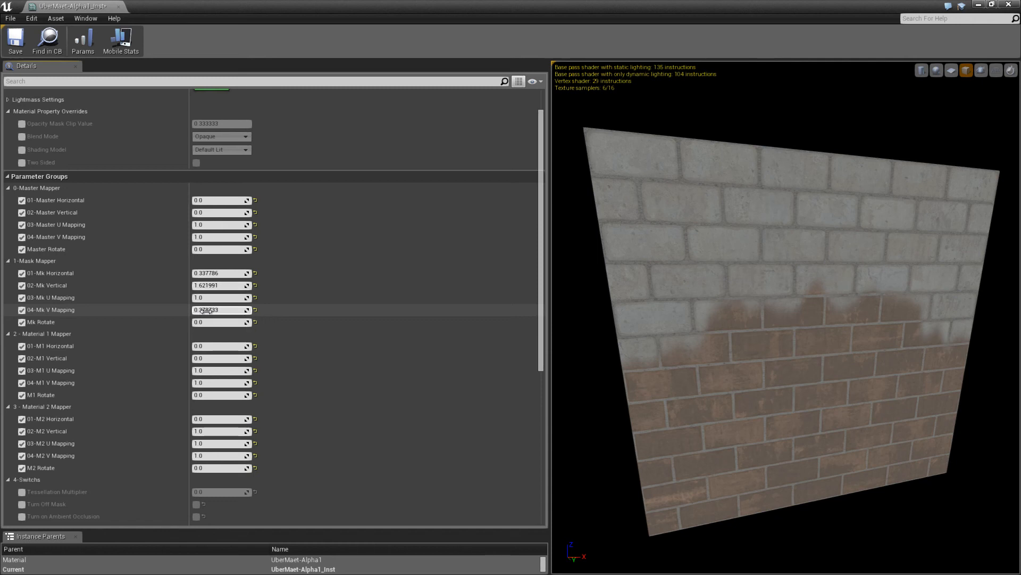
drag(206, 311, 206, 310)
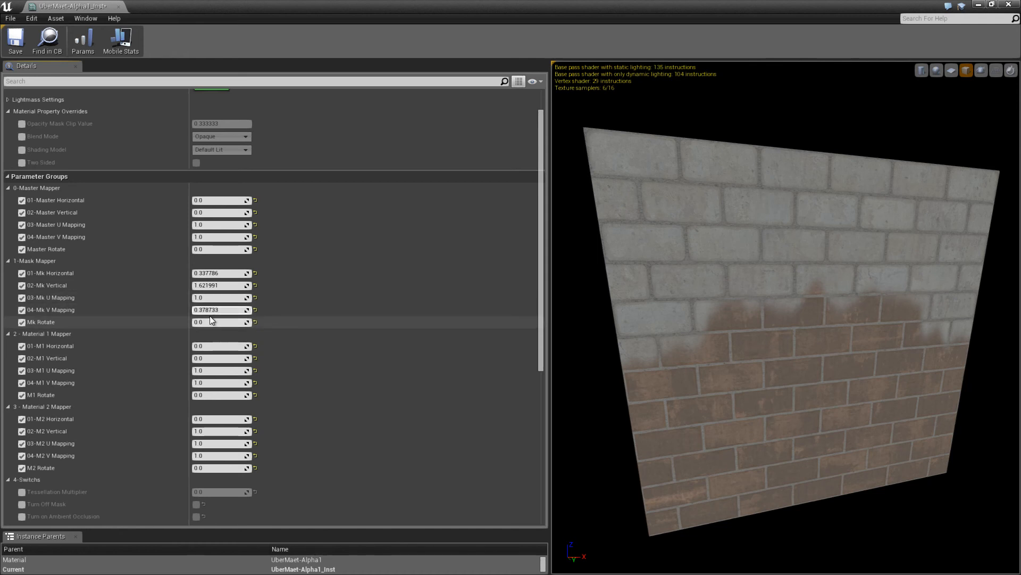
drag(212, 298, 246, 285)
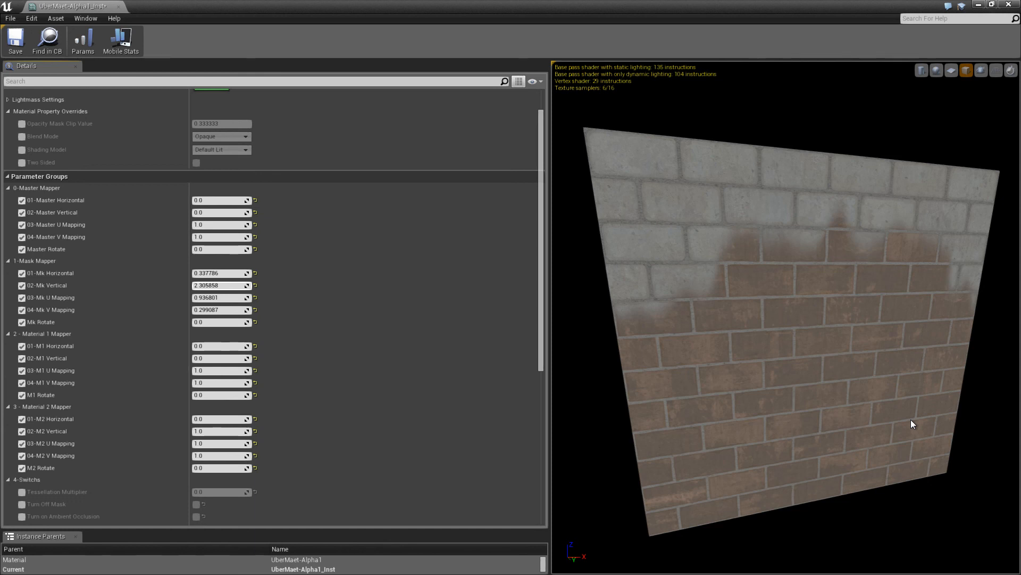
drag(925, 407, 776, 409)
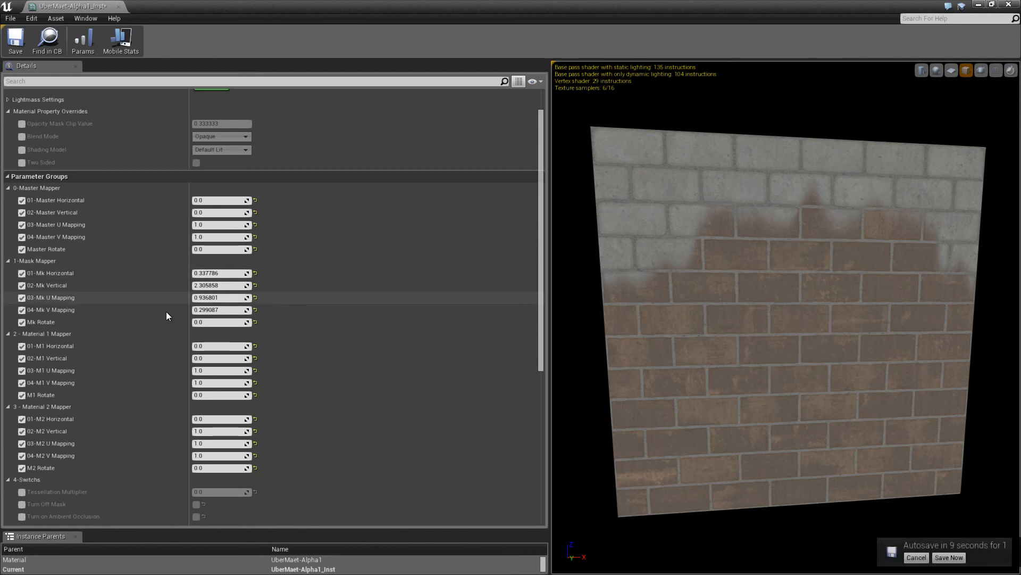
Reset the Mask Mapper's horizontal, vertical, U and V mapping values to their defaults
click(255, 273)
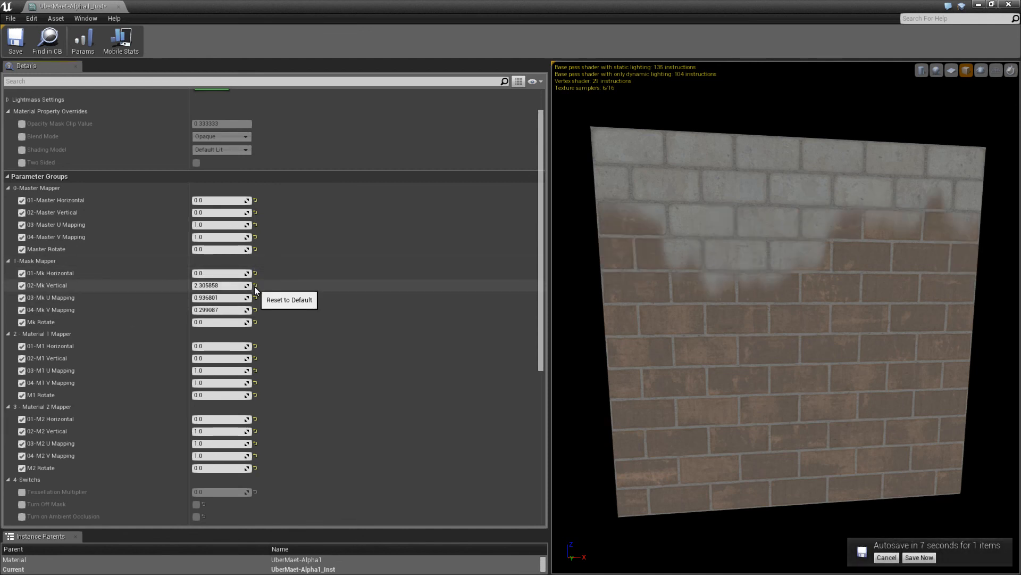
click(256, 286)
click(255, 297)
click(256, 310)
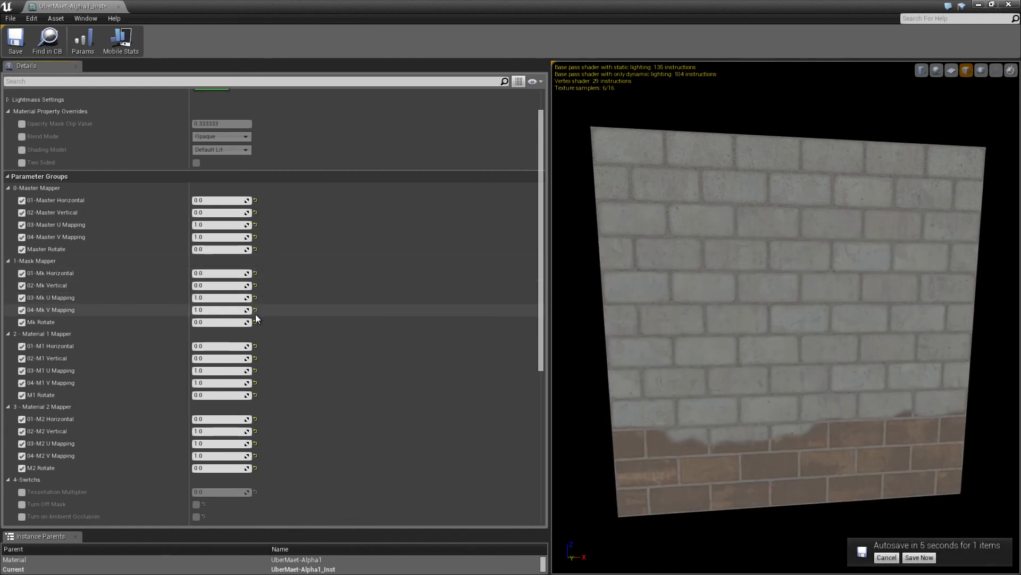
Disable the parameter overrides for the Turn on Metallic, Turn on Normal, Turn on Roughness and Turn on Specular switches
scroll(325, 369, down, 5)
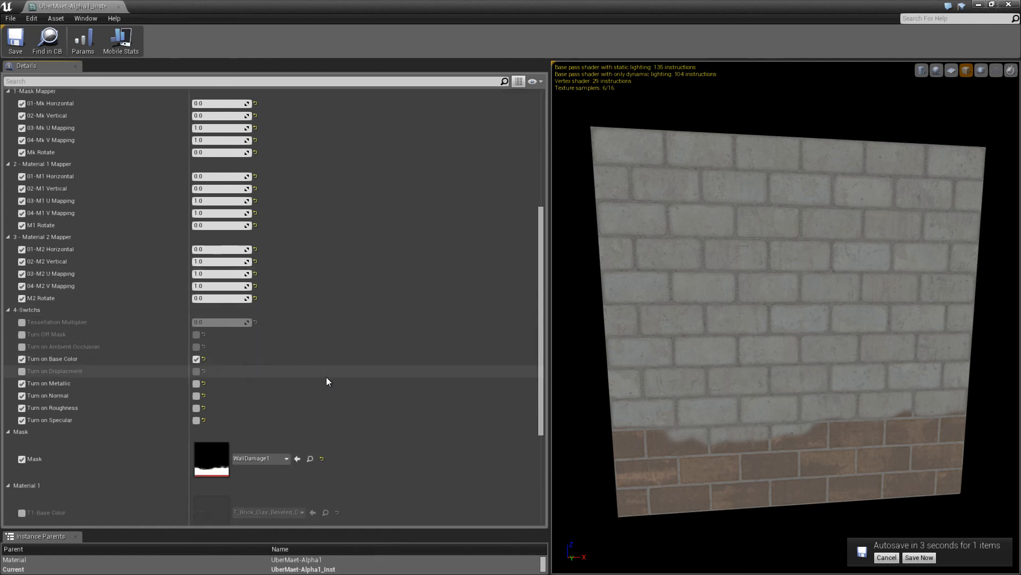
scroll(327, 376, down, 1)
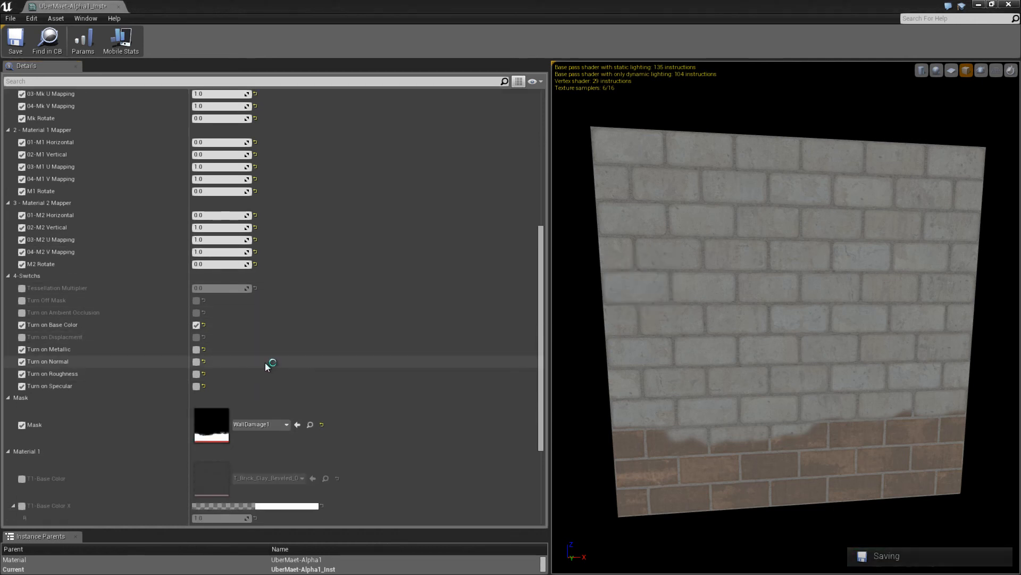
scroll(320, 315, down, 5)
scroll(330, 301, down, 1)
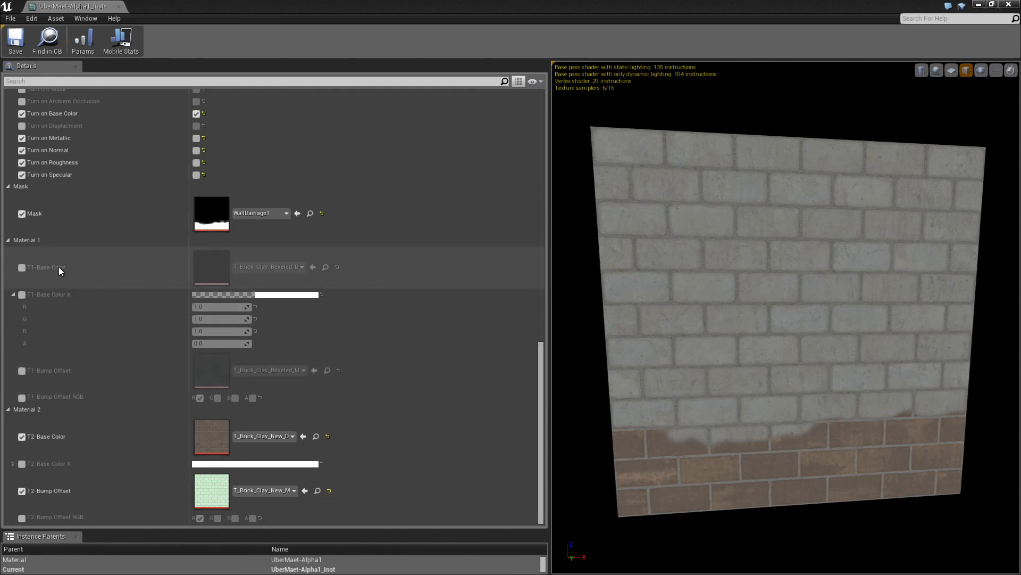
scroll(58, 267, up, 4)
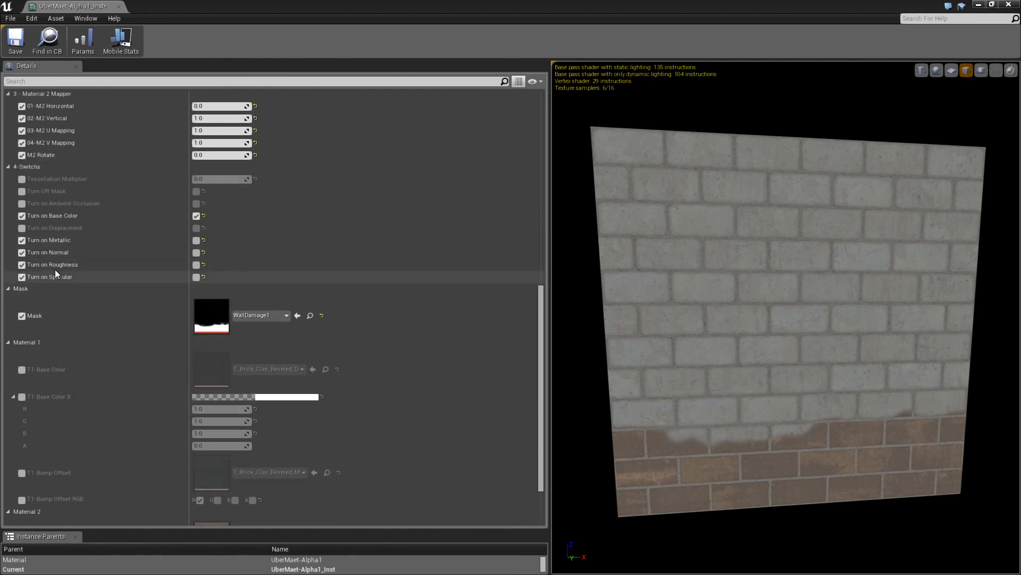
click(22, 241)
click(22, 252)
click(21, 265)
click(22, 277)
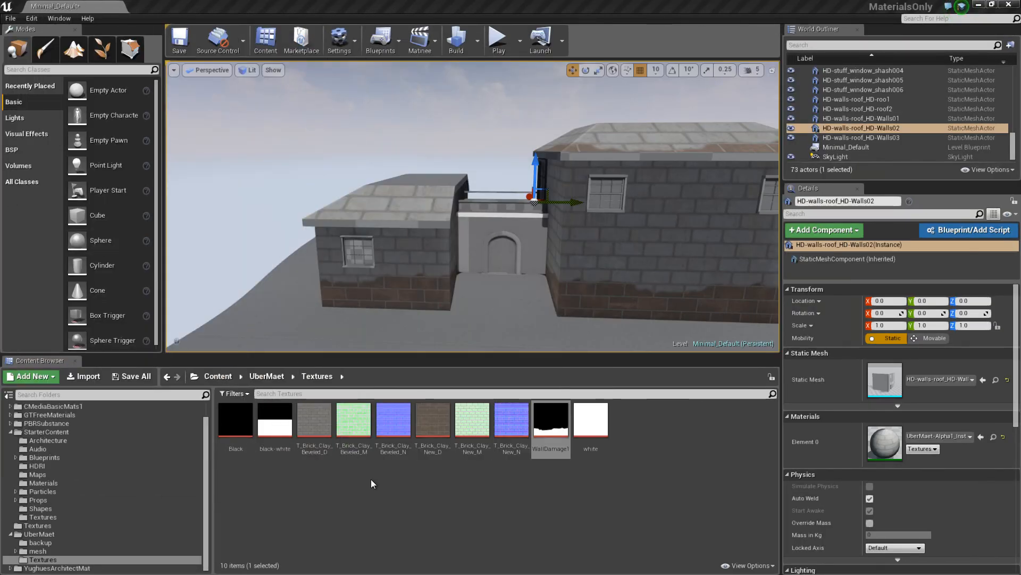
Inspect the masked brick walls of both buildings in the level, then return to the UberMaet-Alpha1_Inst editor
right_drag(666, 237, 567, 237)
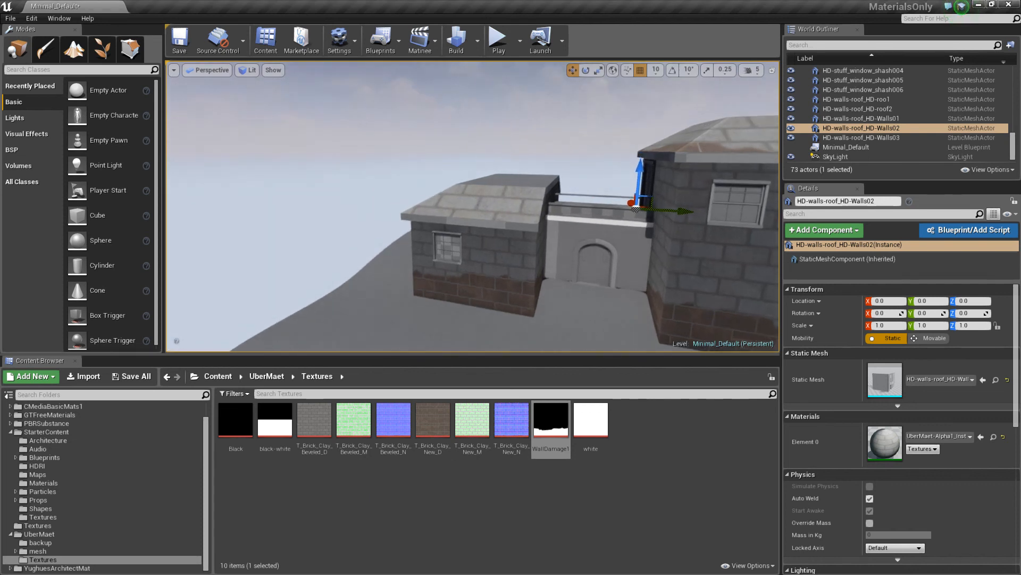
right_drag(612, 264, 711, 278)
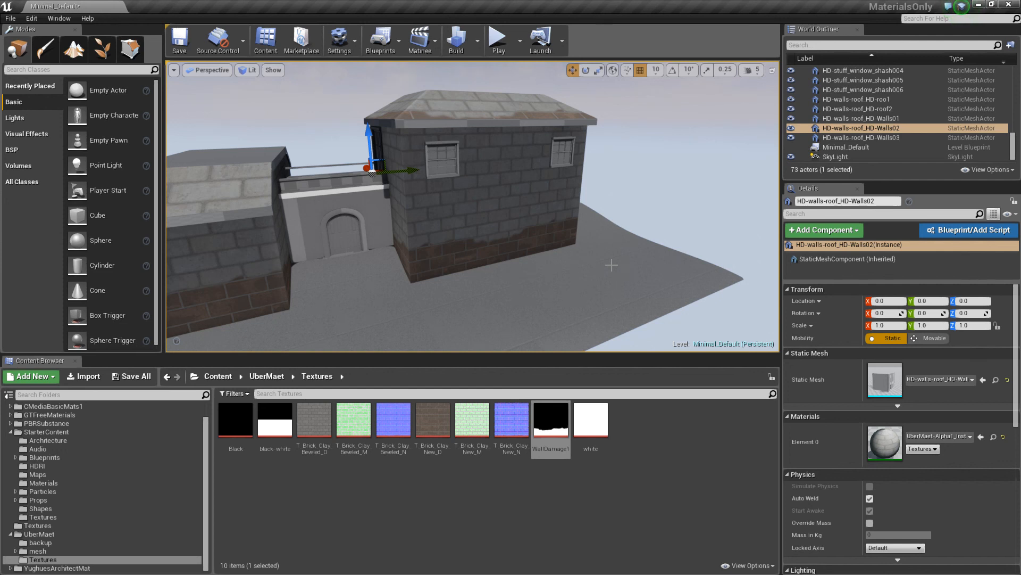
drag(0, 205, 317, 1)
Override and enable the Turn Off Mask switch, enable Swap Material, and override the T2-Mask parameter with its white texture
scroll(282, 331, down, 3)
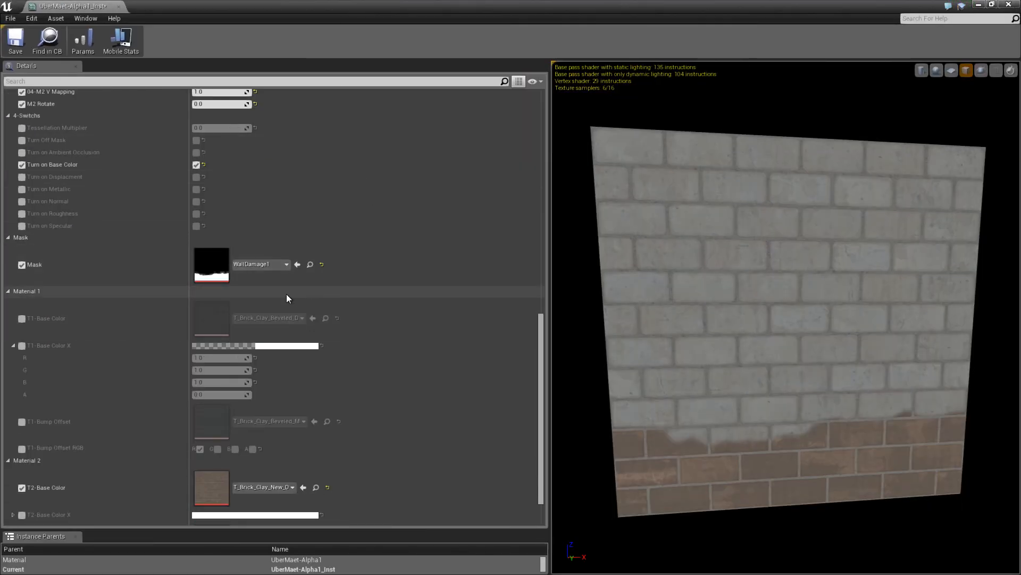
scroll(249, 284, up, 4)
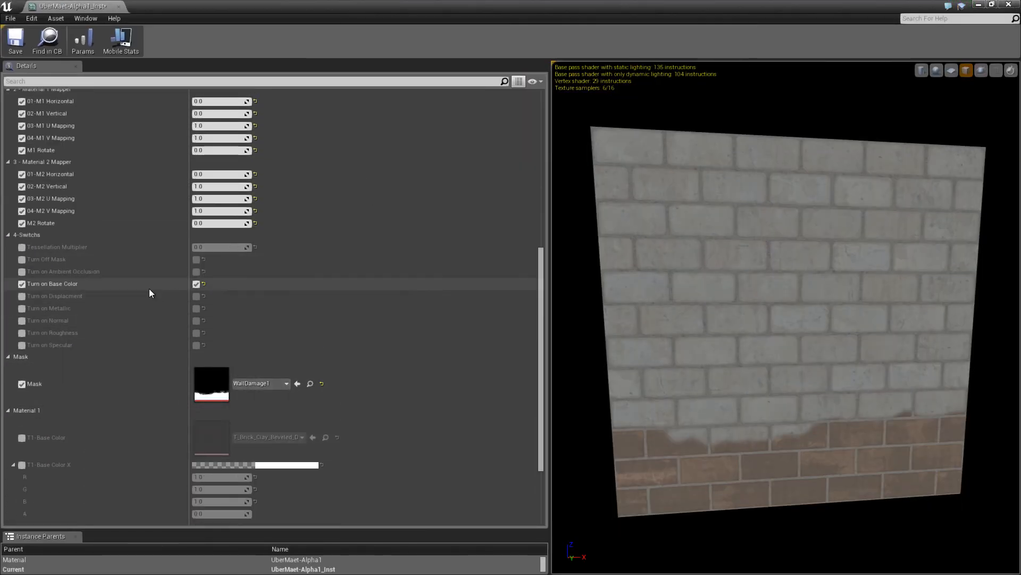
click(22, 260)
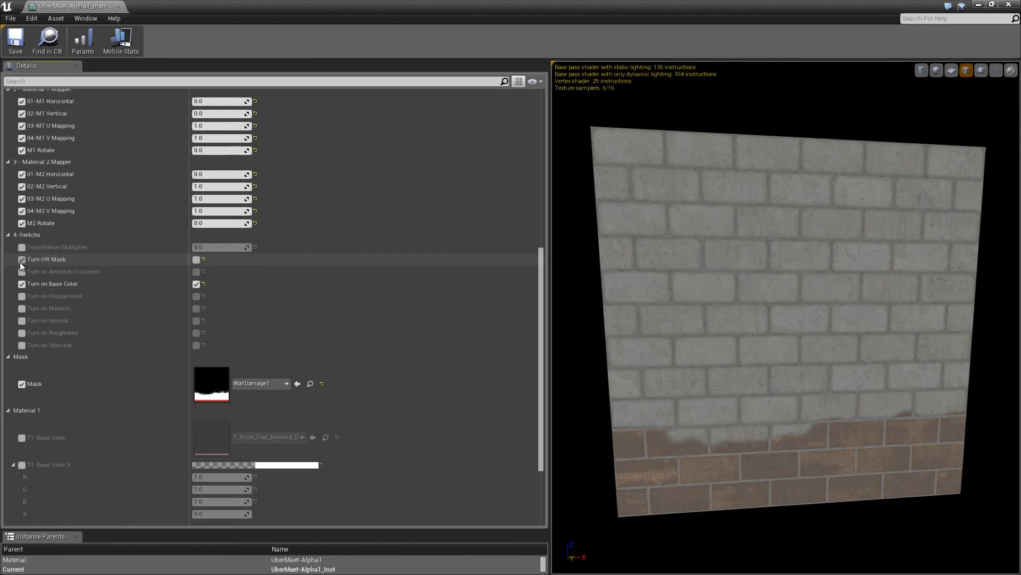
click(197, 260)
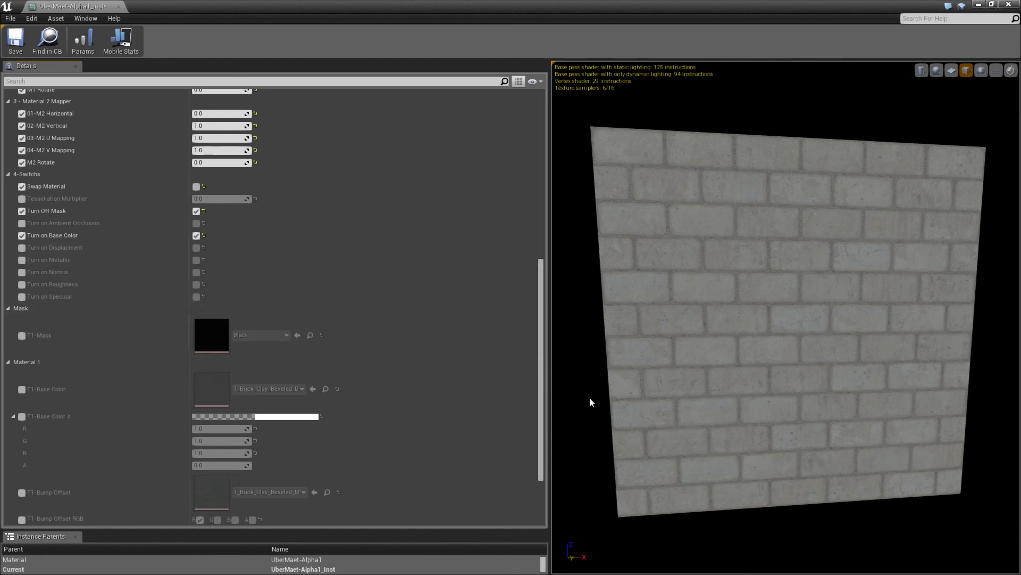
click(197, 213)
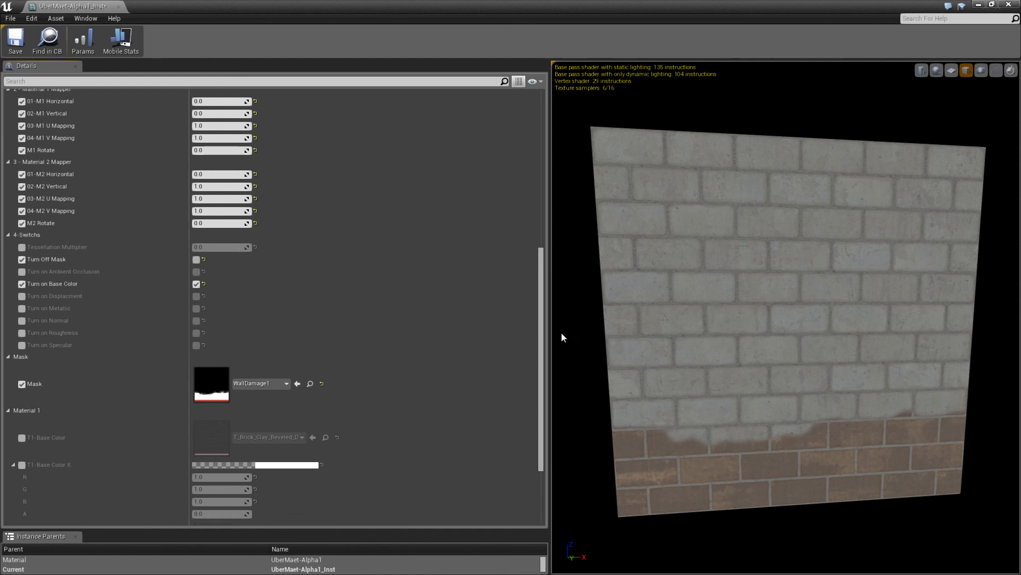
click(196, 260)
click(196, 187)
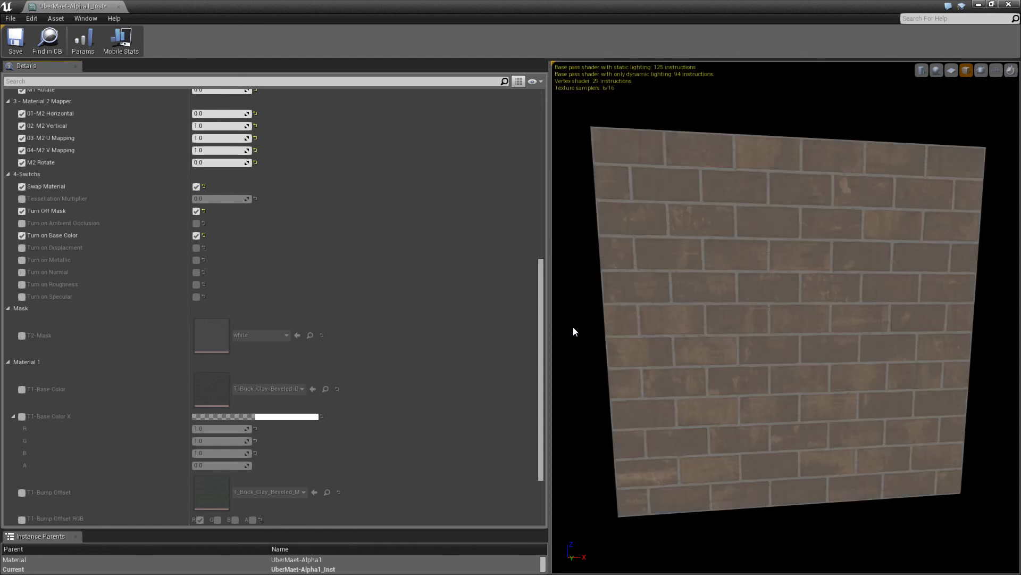
click(21, 335)
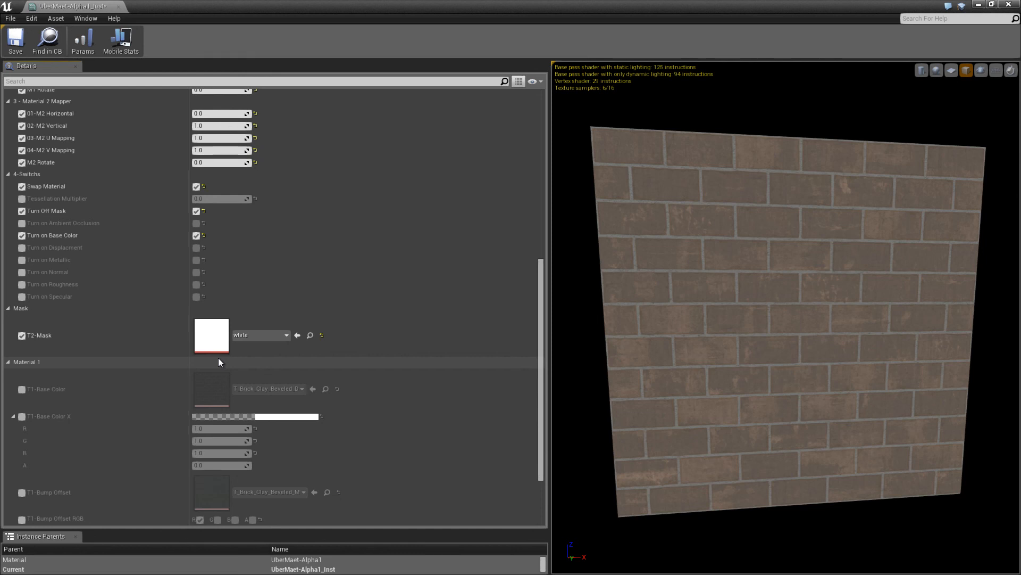
Examine the swapped brick material on the preview plane and on the level's buildings
drag(696, 342, 719, 213)
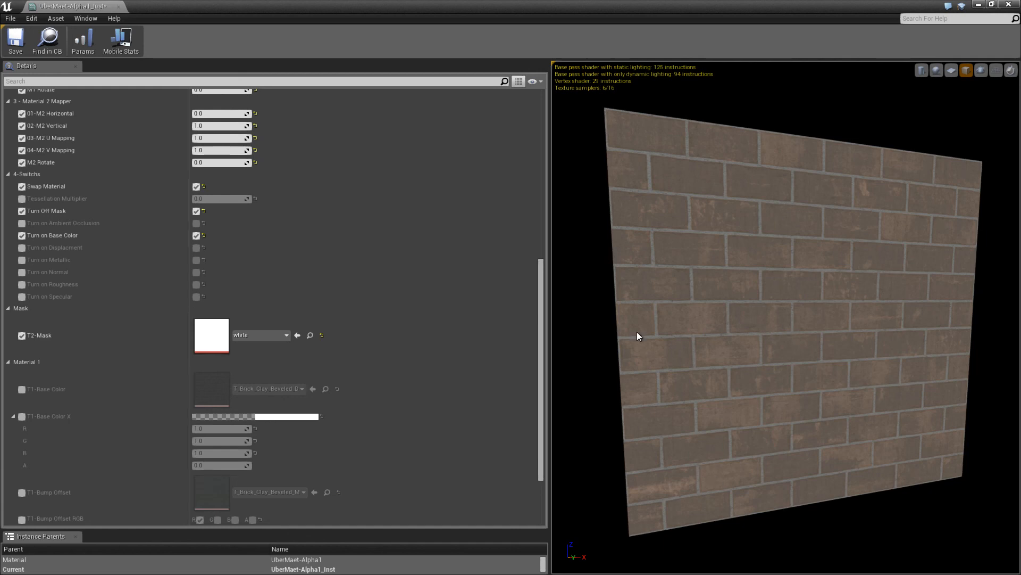
drag(492, 5, 0, 121)
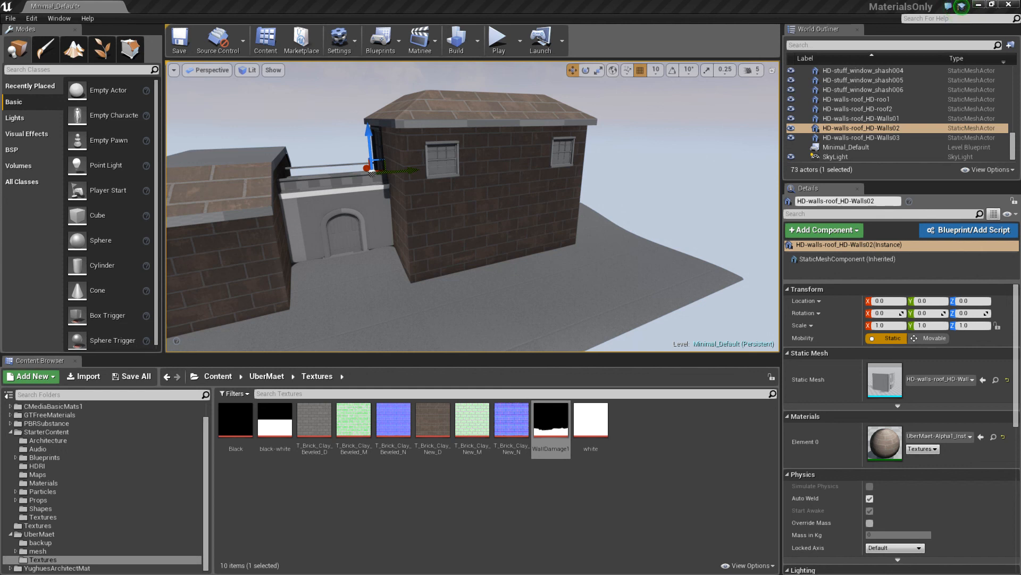
right_drag(530, 209, 508, 244)
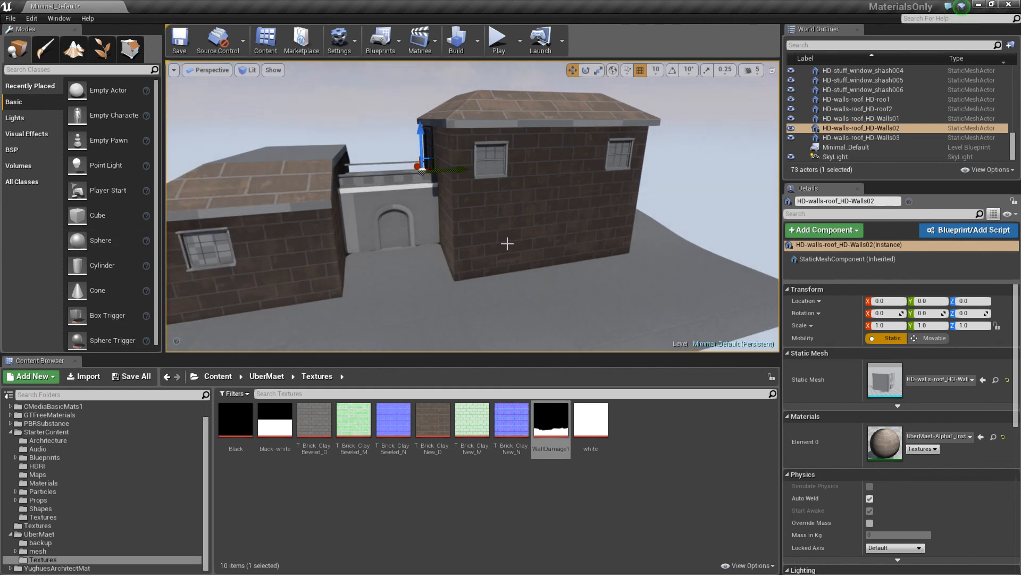